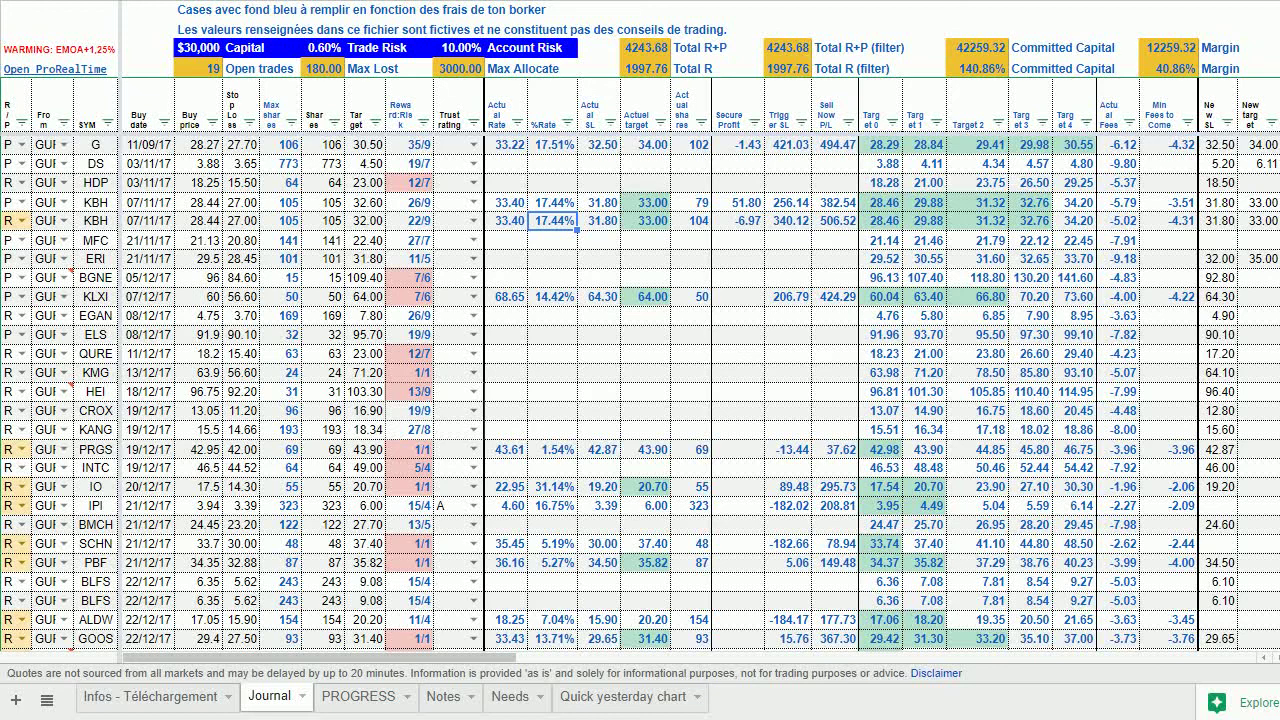
Glance at the download instructions sheet, then return to the Journal's KLXI 14.42% rate
click(168, 694)
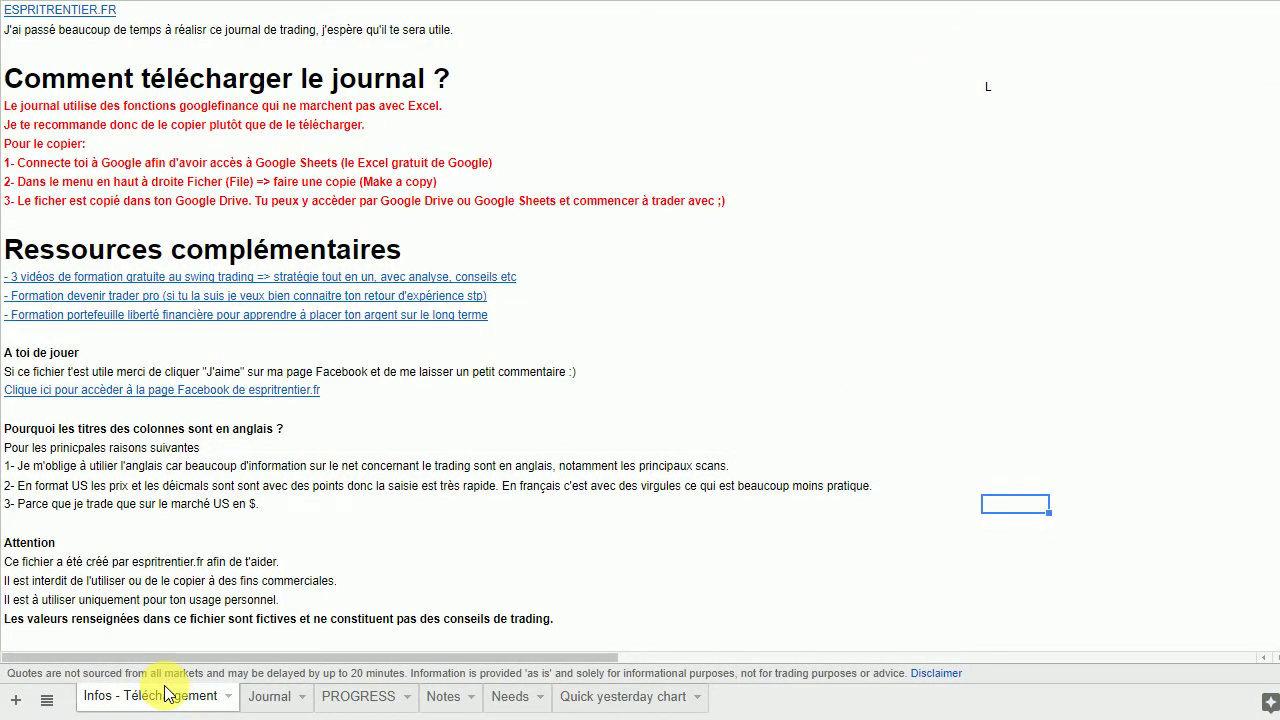
click(266, 701)
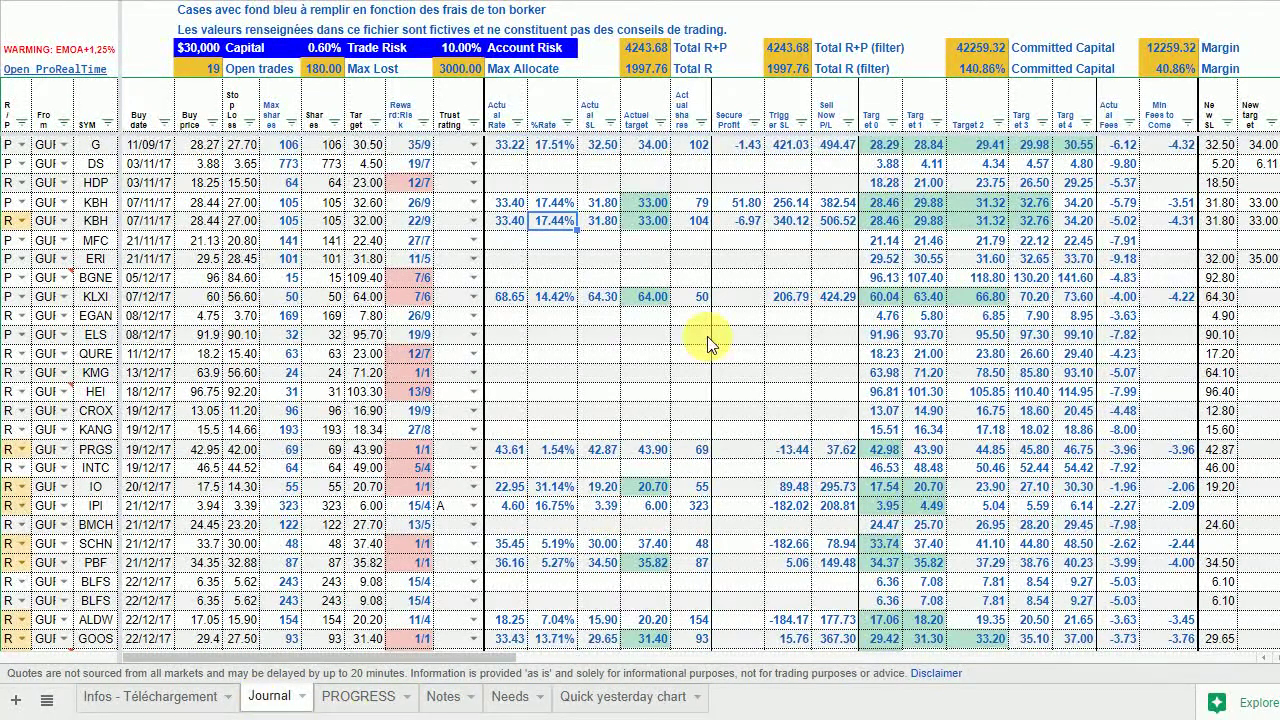
click(556, 300)
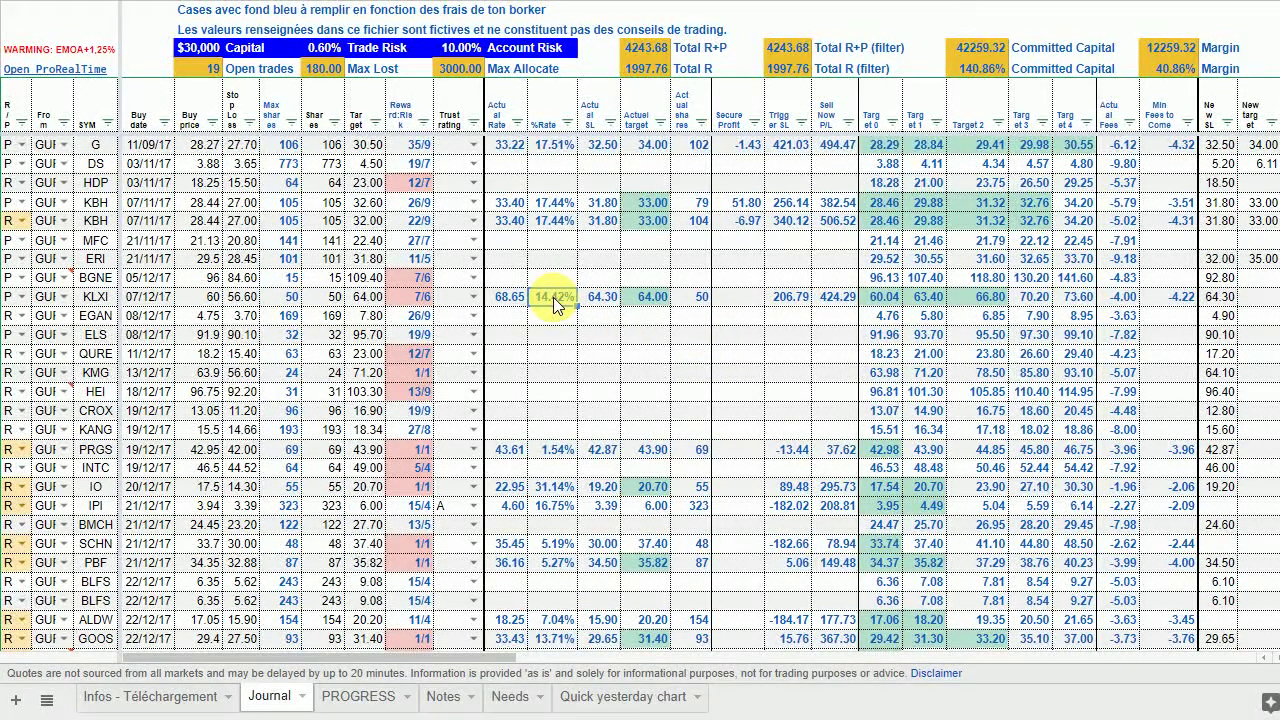
Filter the Sell date column to (Blanks) only, leaving the 19 open trades
drag(445, 657, 633, 660)
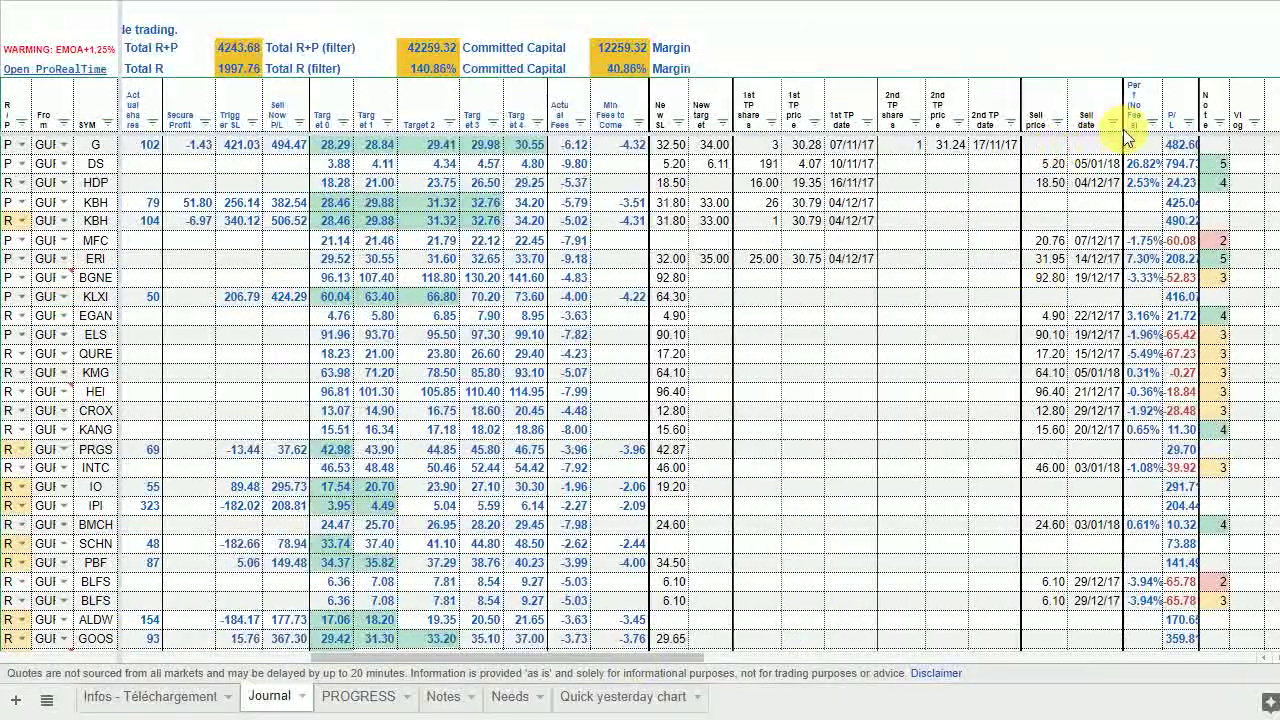
click(1112, 122)
click(965, 271)
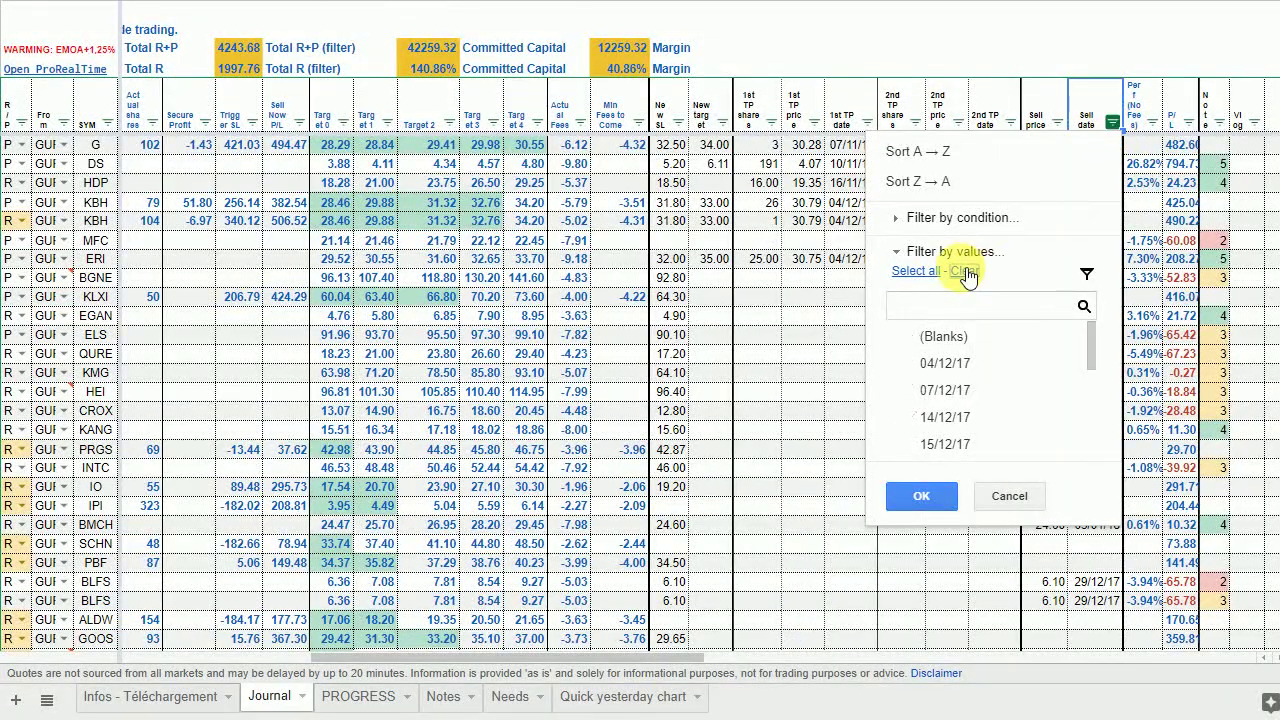
click(940, 338)
click(921, 496)
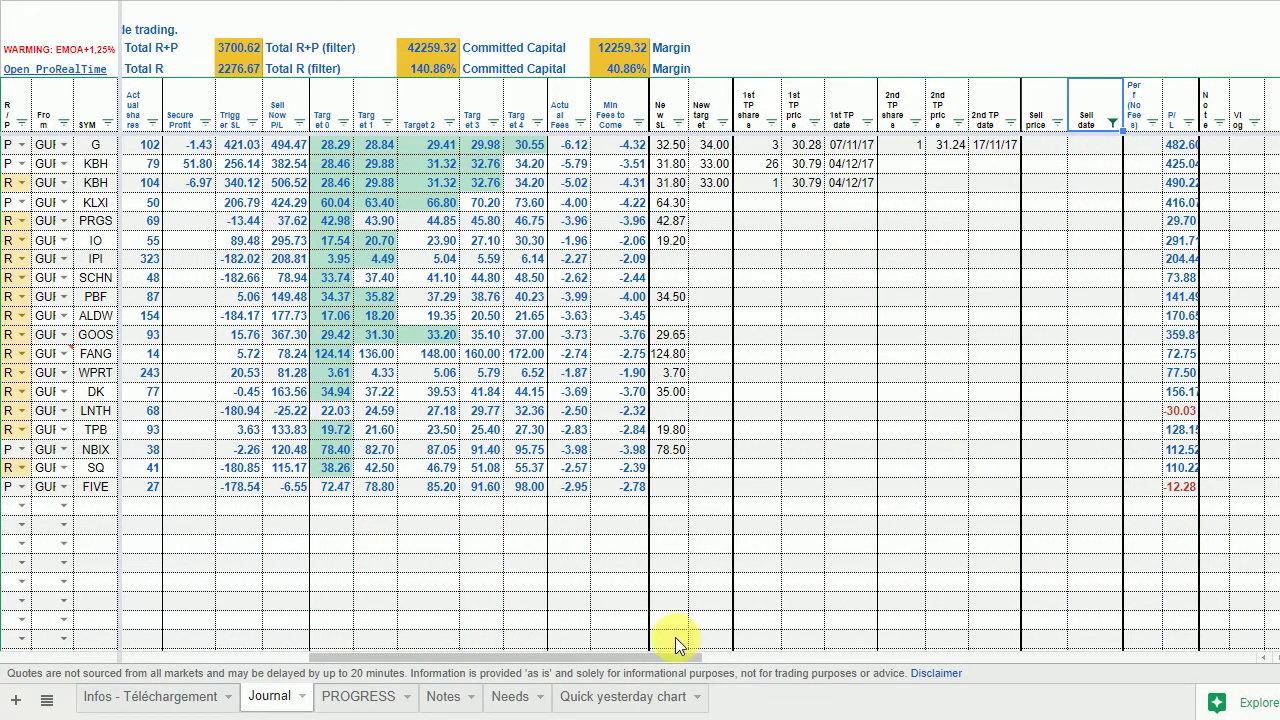
drag(666, 658, 480, 660)
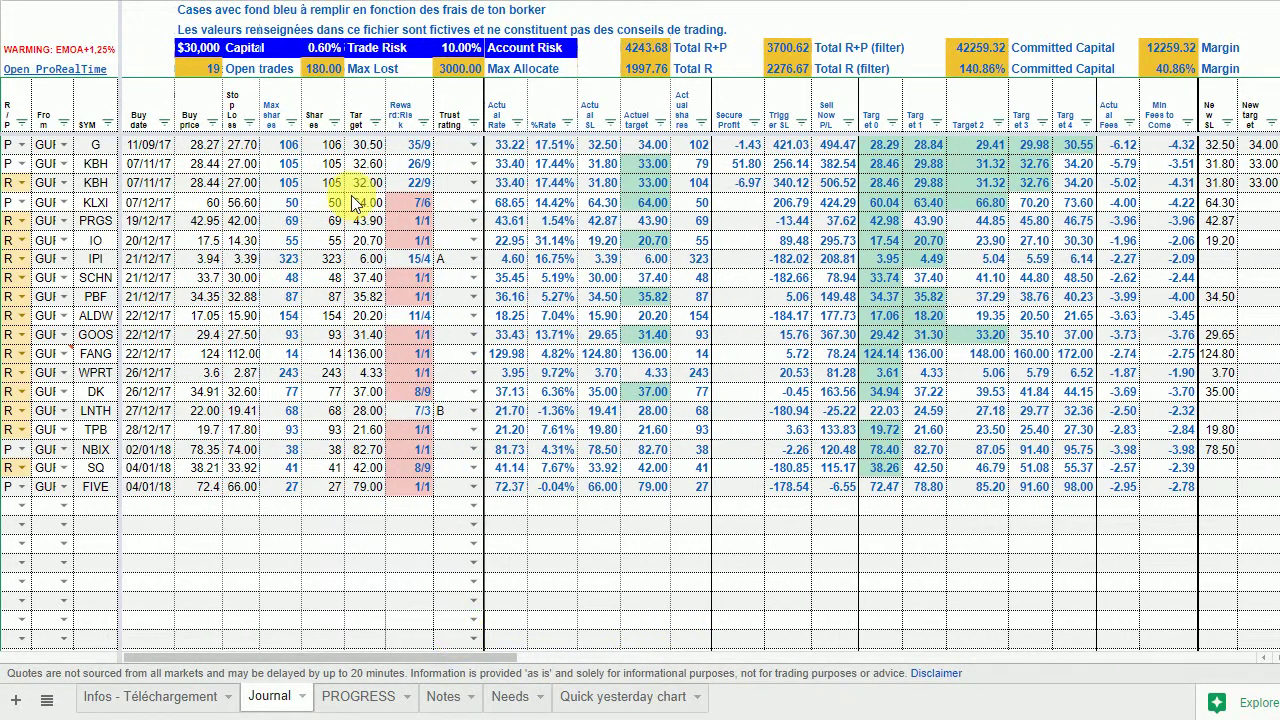
click(203, 70)
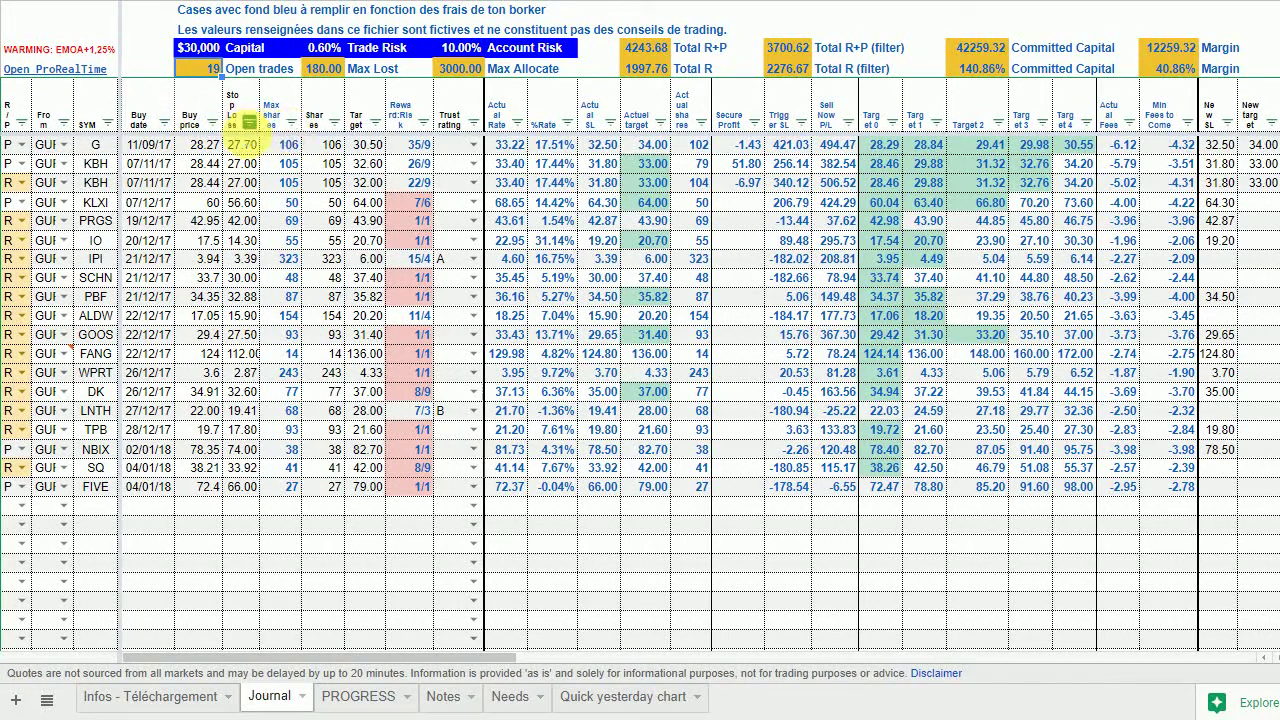
click(517, 148)
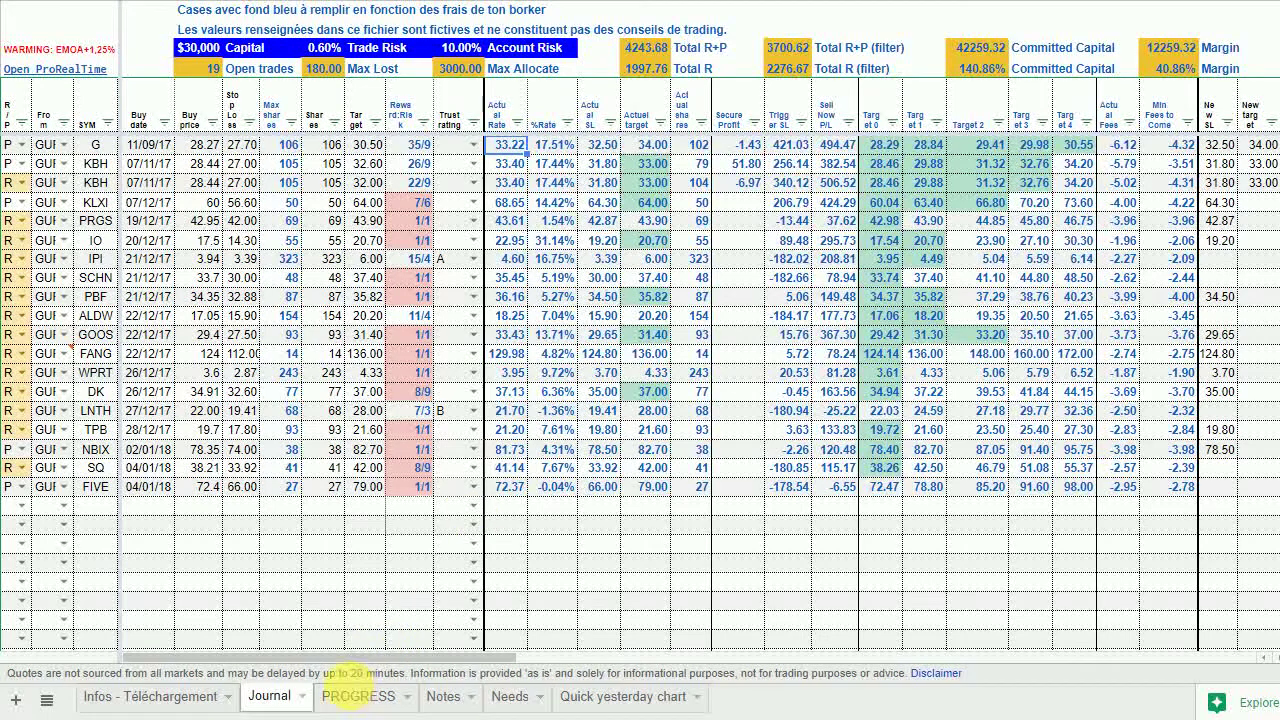
drag(15, 670, 728, 667)
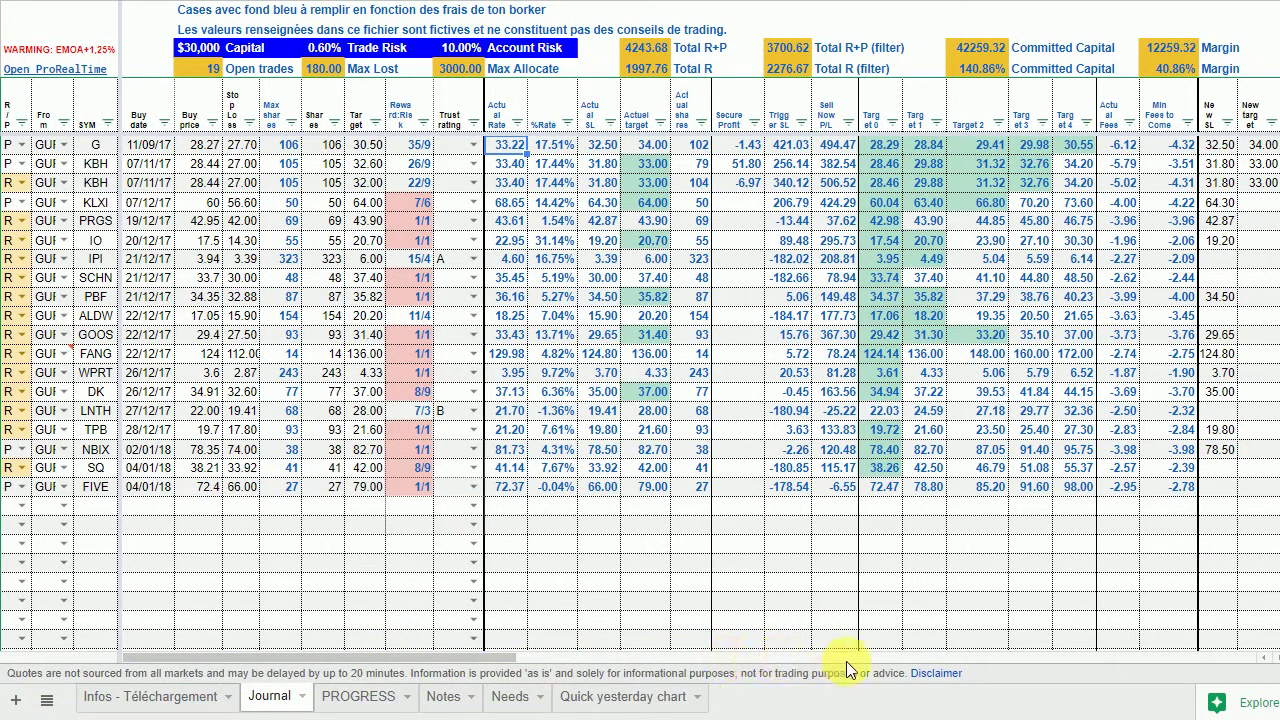
drag(728, 667, 908, 673)
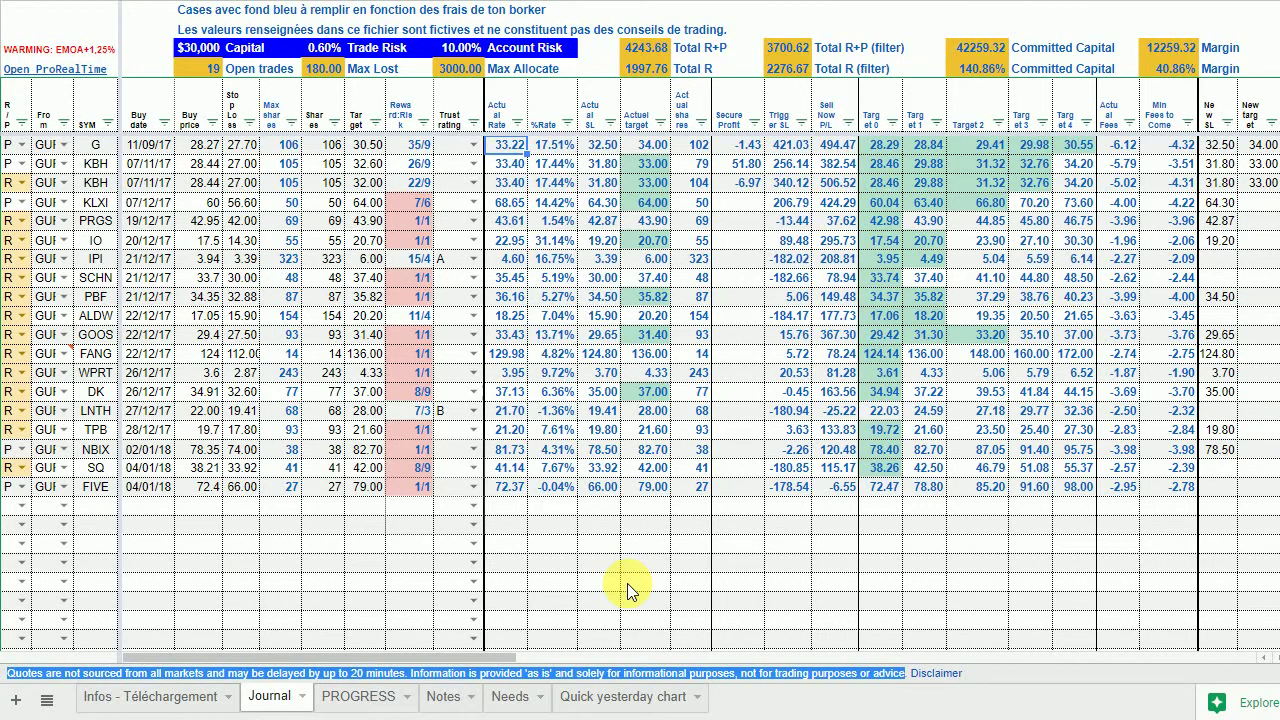
click(583, 582)
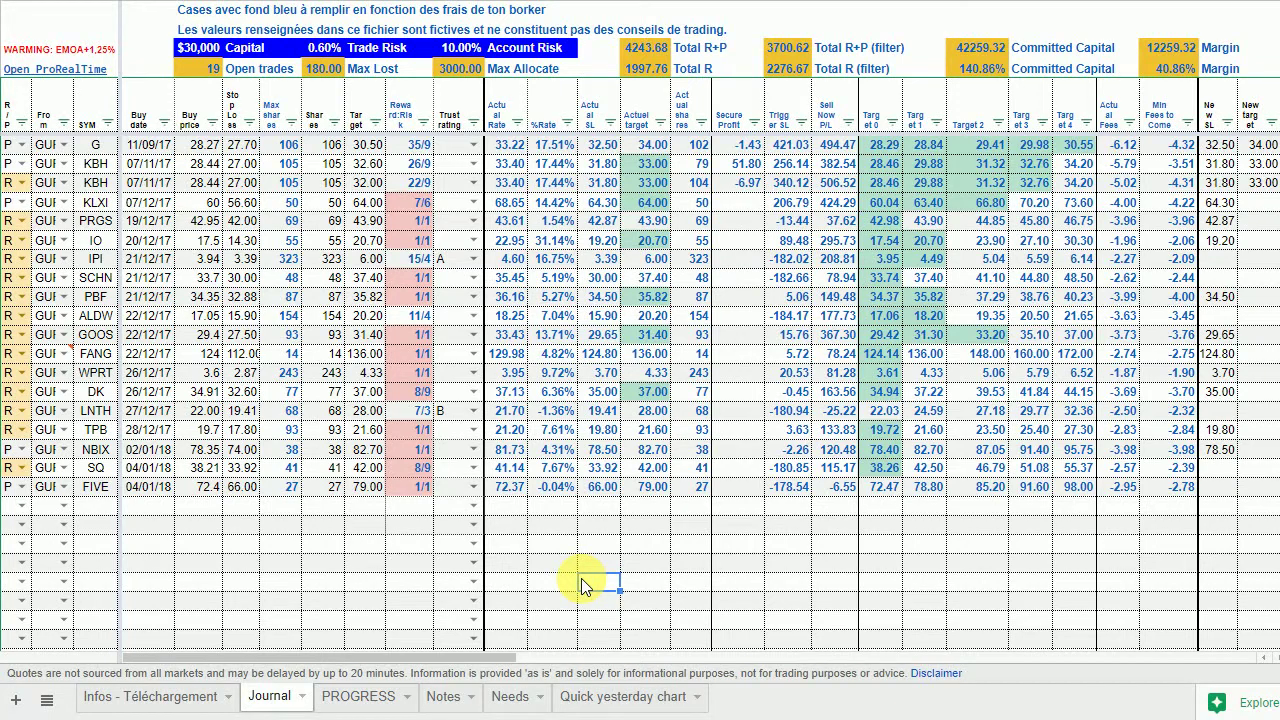
click(195, 50)
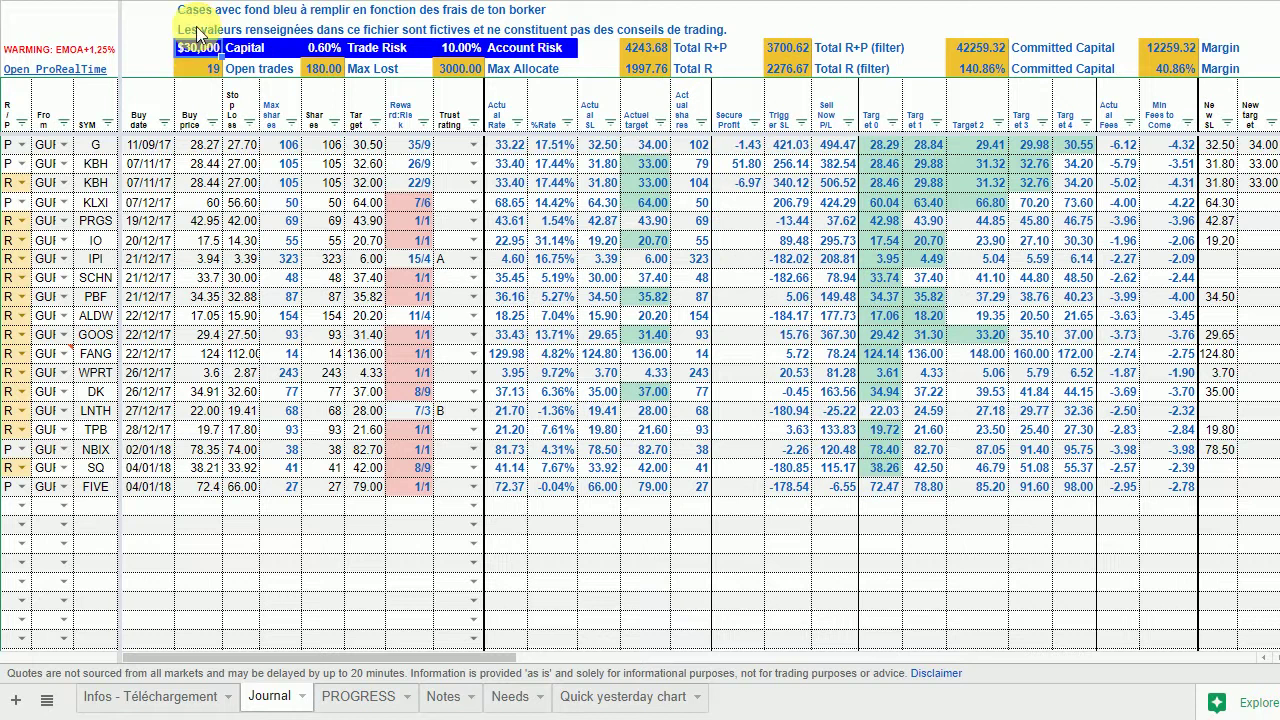
click(200, 32)
click(196, 46)
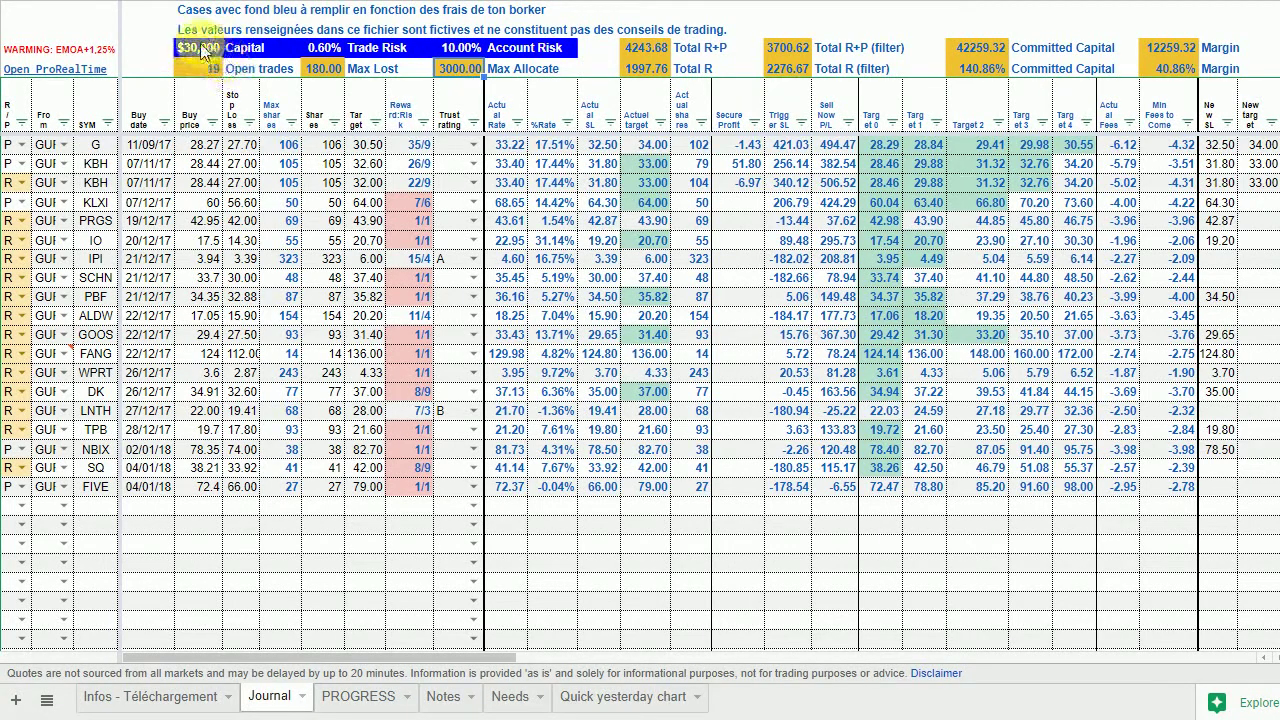
click(324, 70)
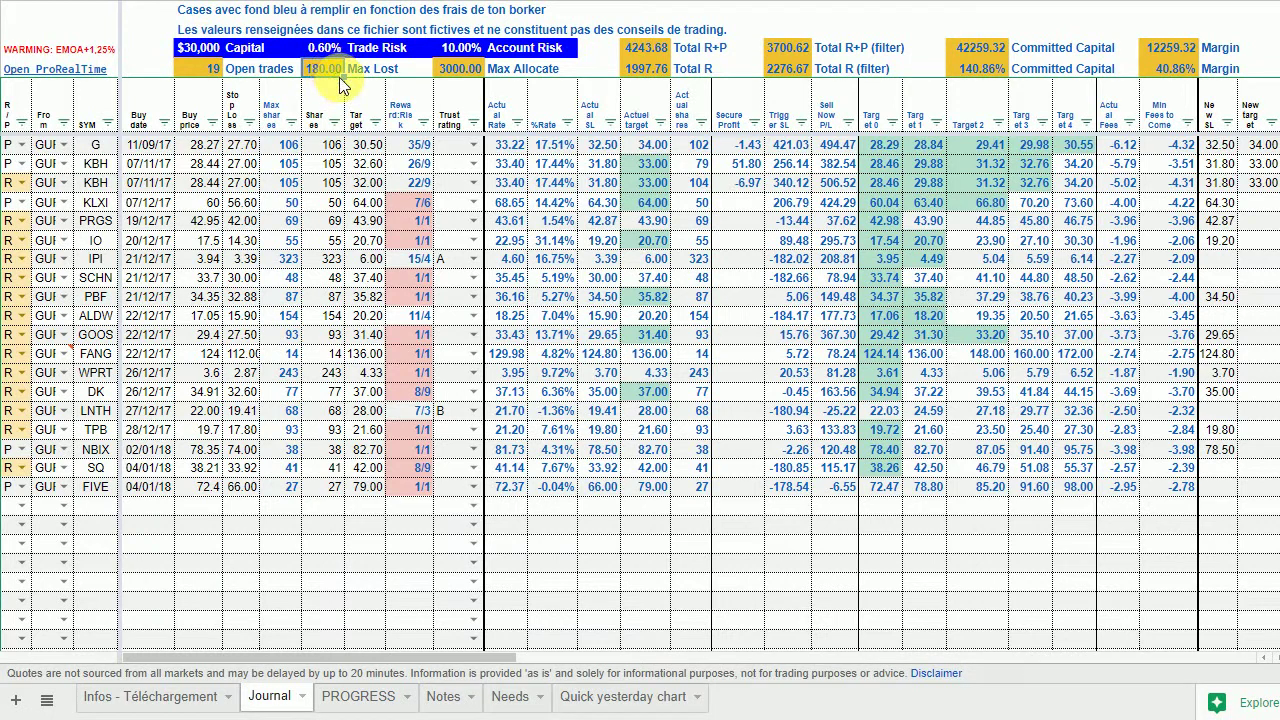
click(443, 70)
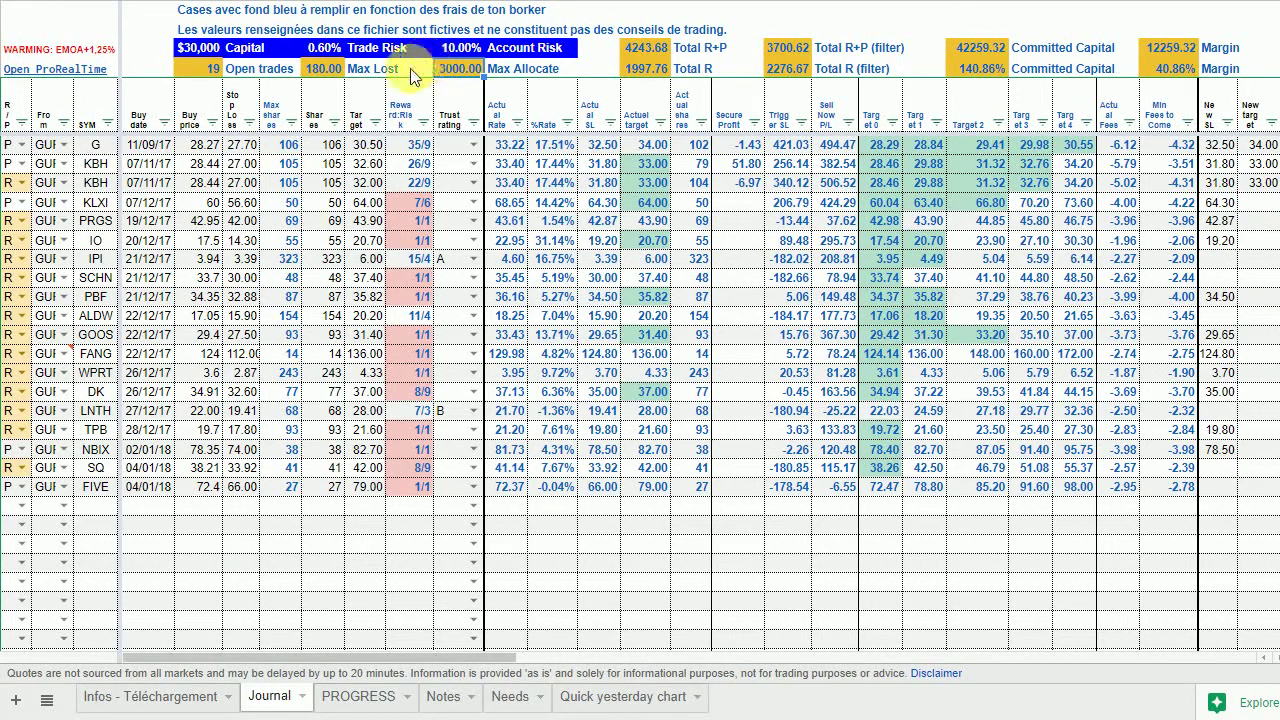
click(20, 163)
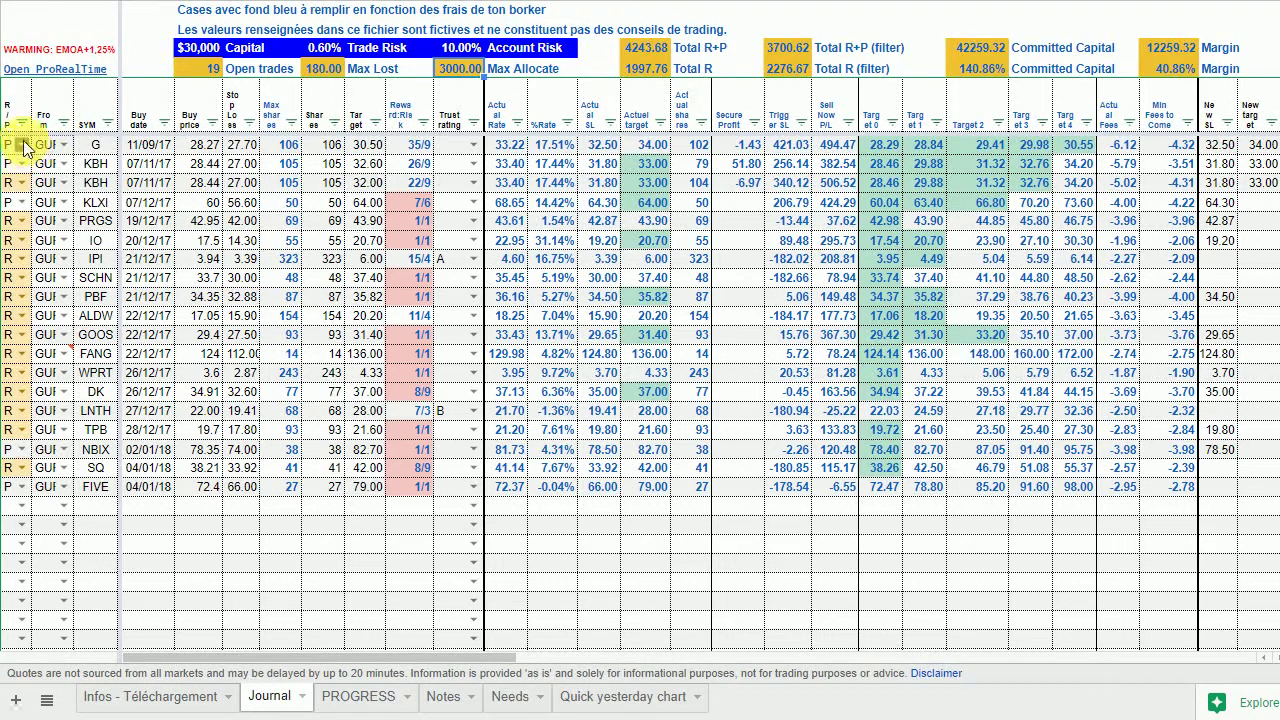
click(29, 146)
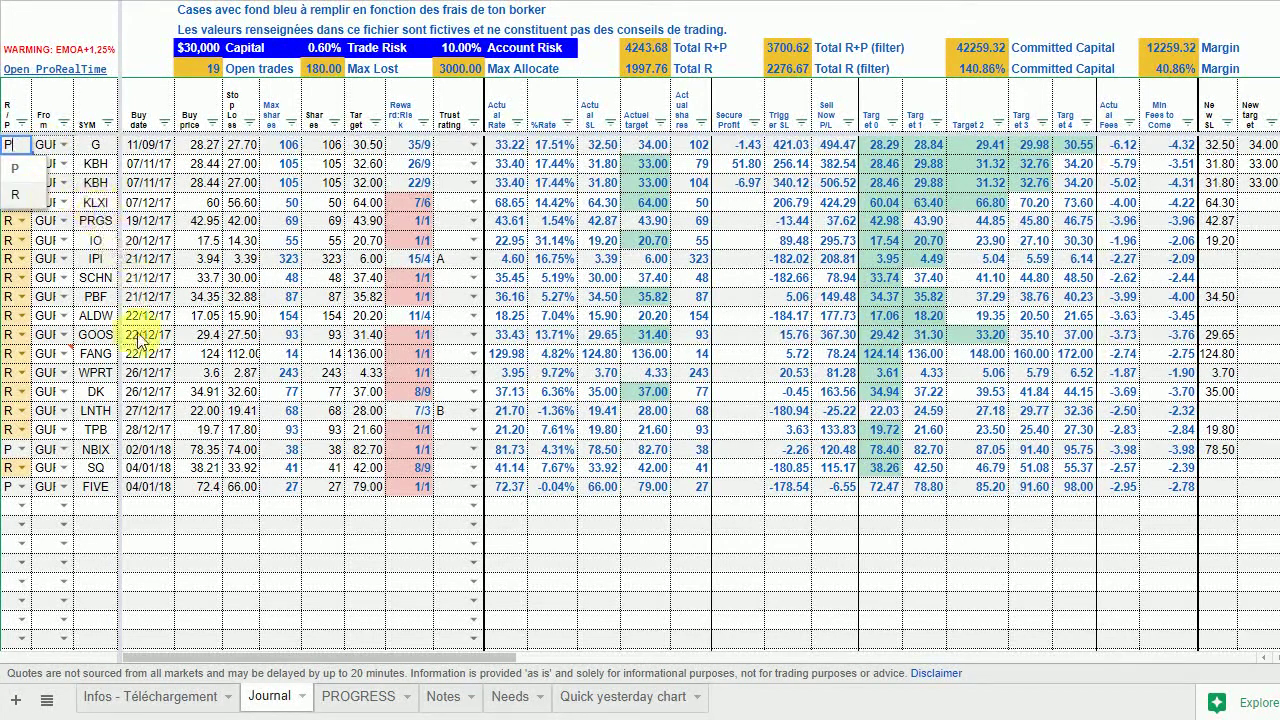
click(166, 524)
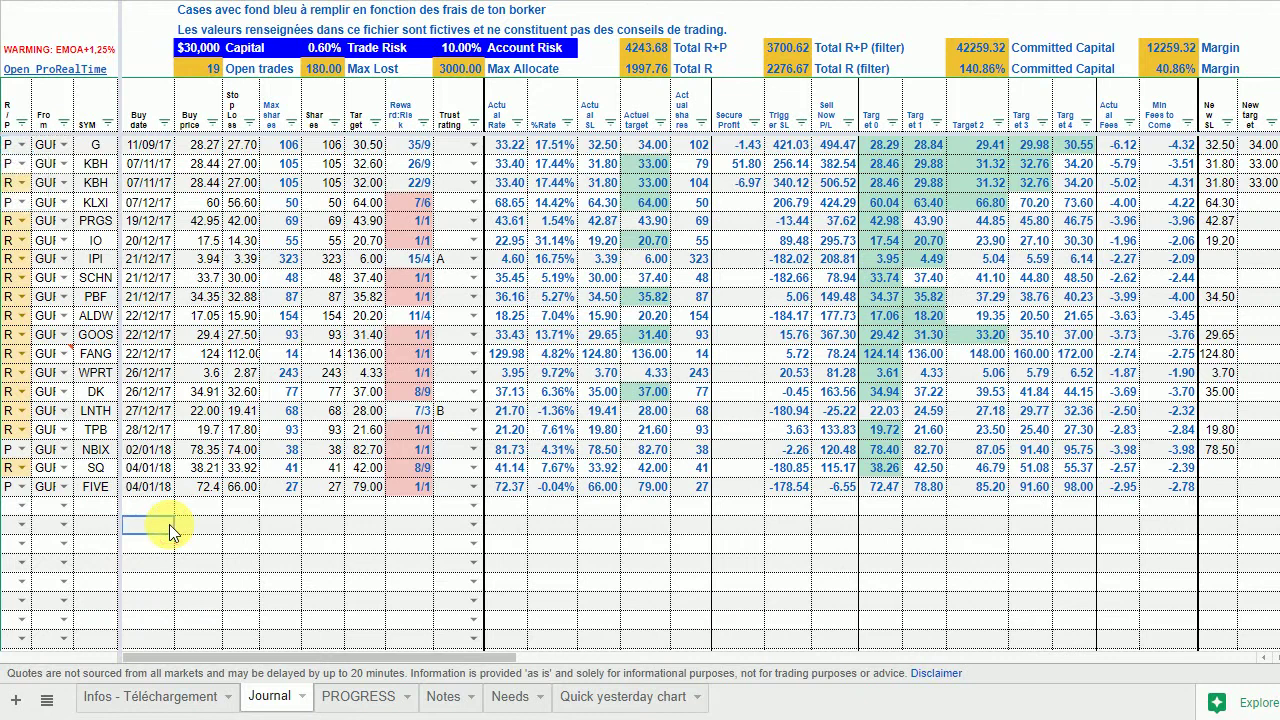
click(57, 142)
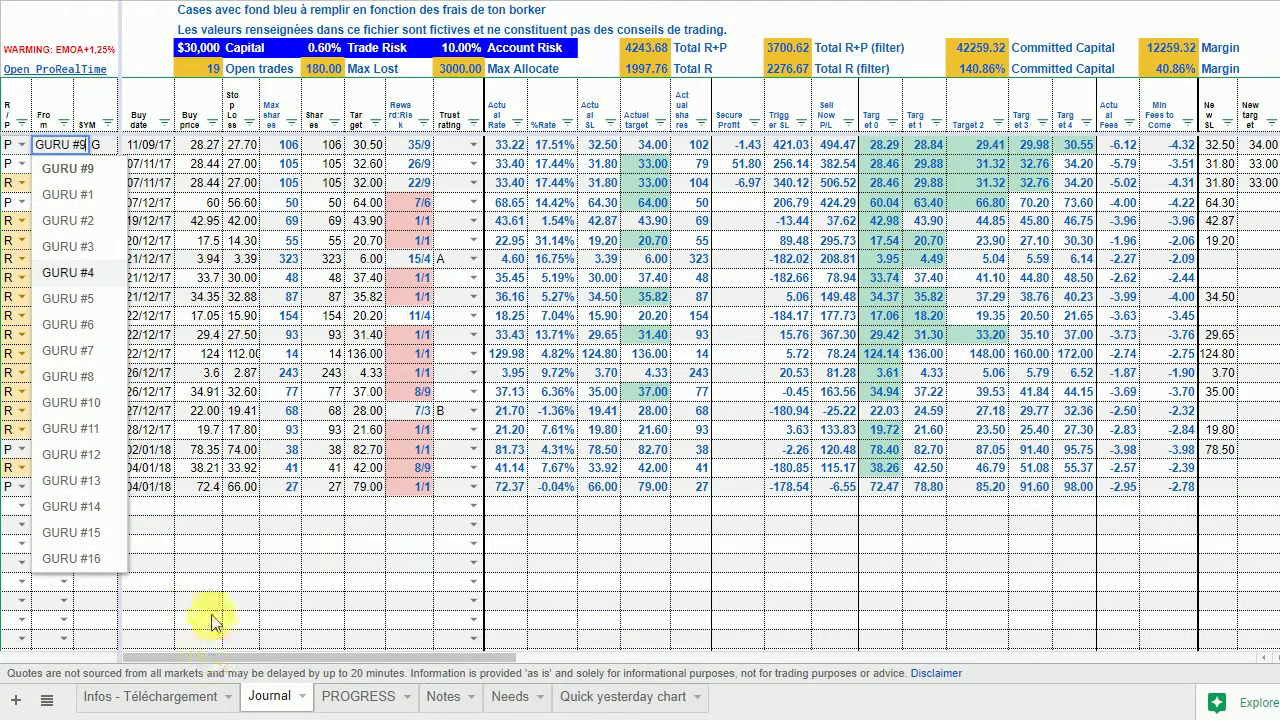
click(443, 696)
click(512, 698)
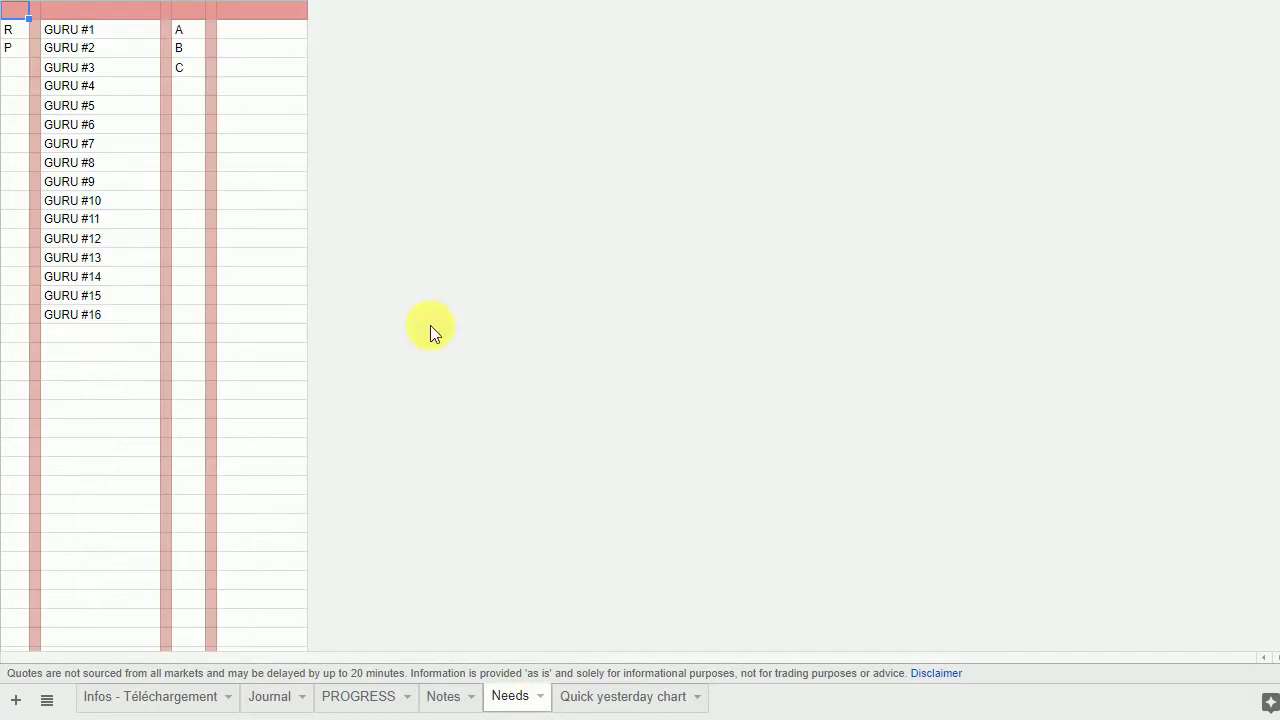
click(145, 696)
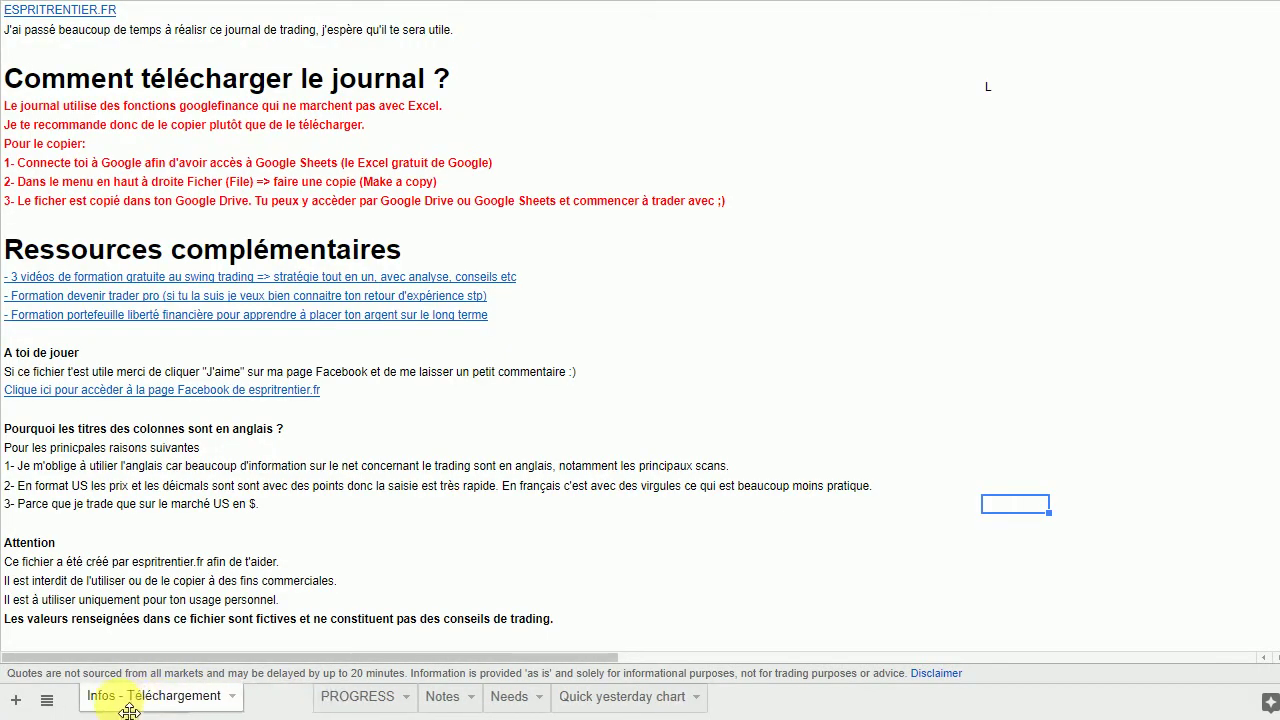
drag(190, 697, 119, 708)
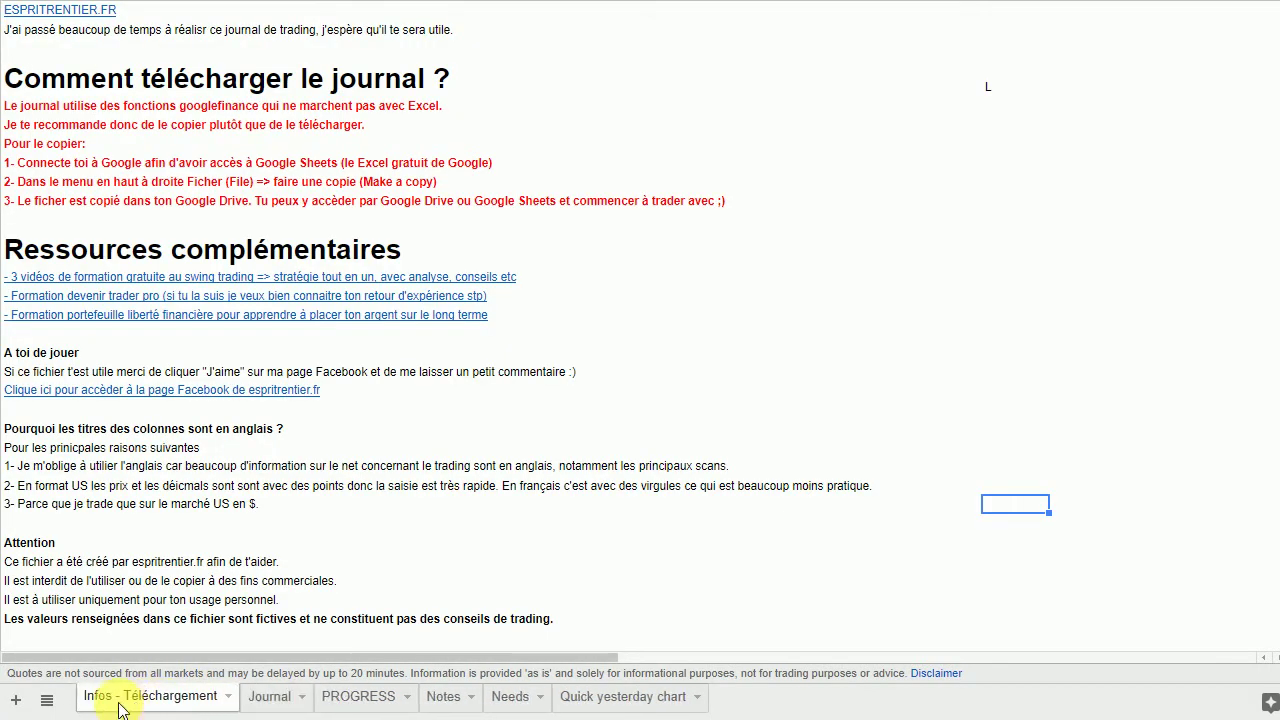
click(270, 700)
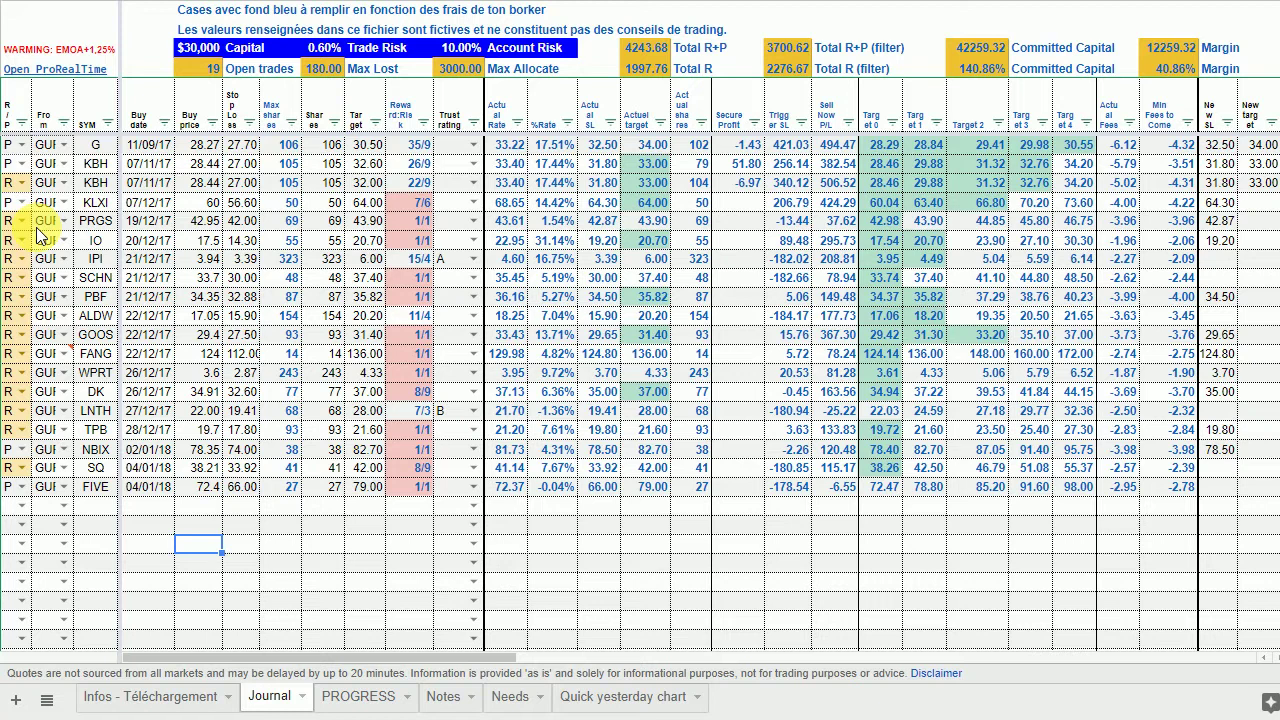
click(82, 148)
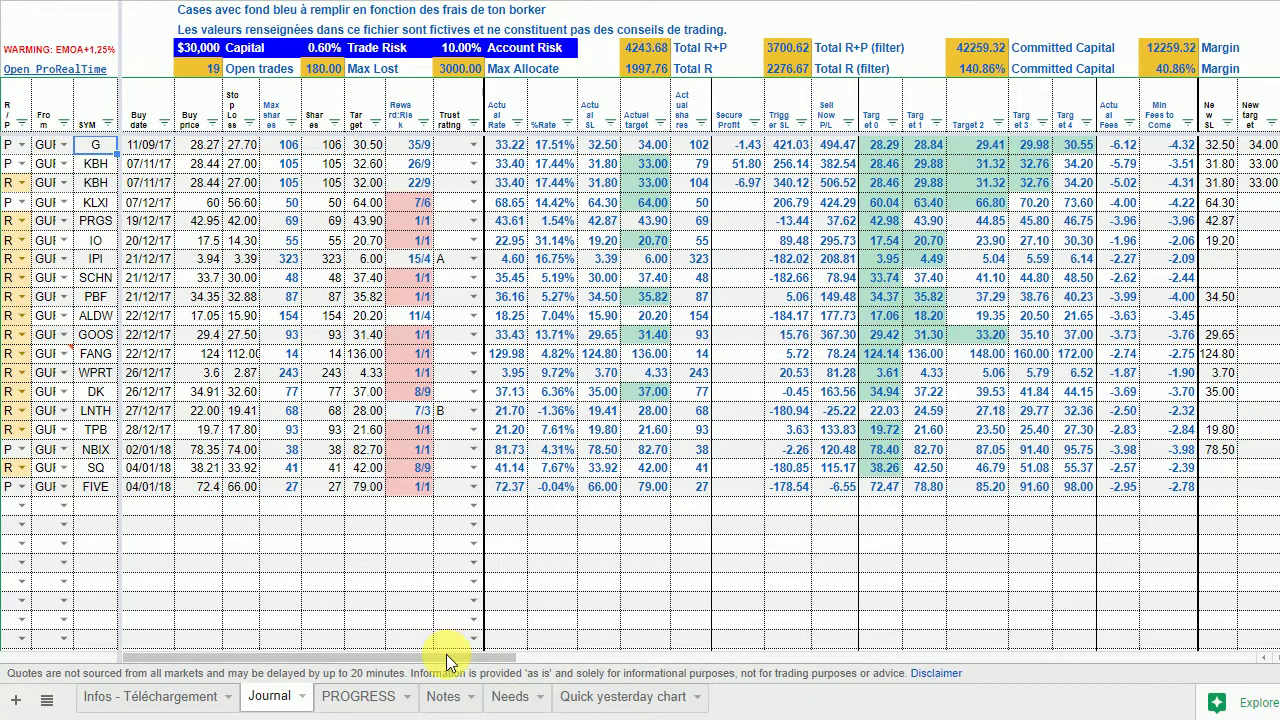
drag(447, 658, 1050, 663)
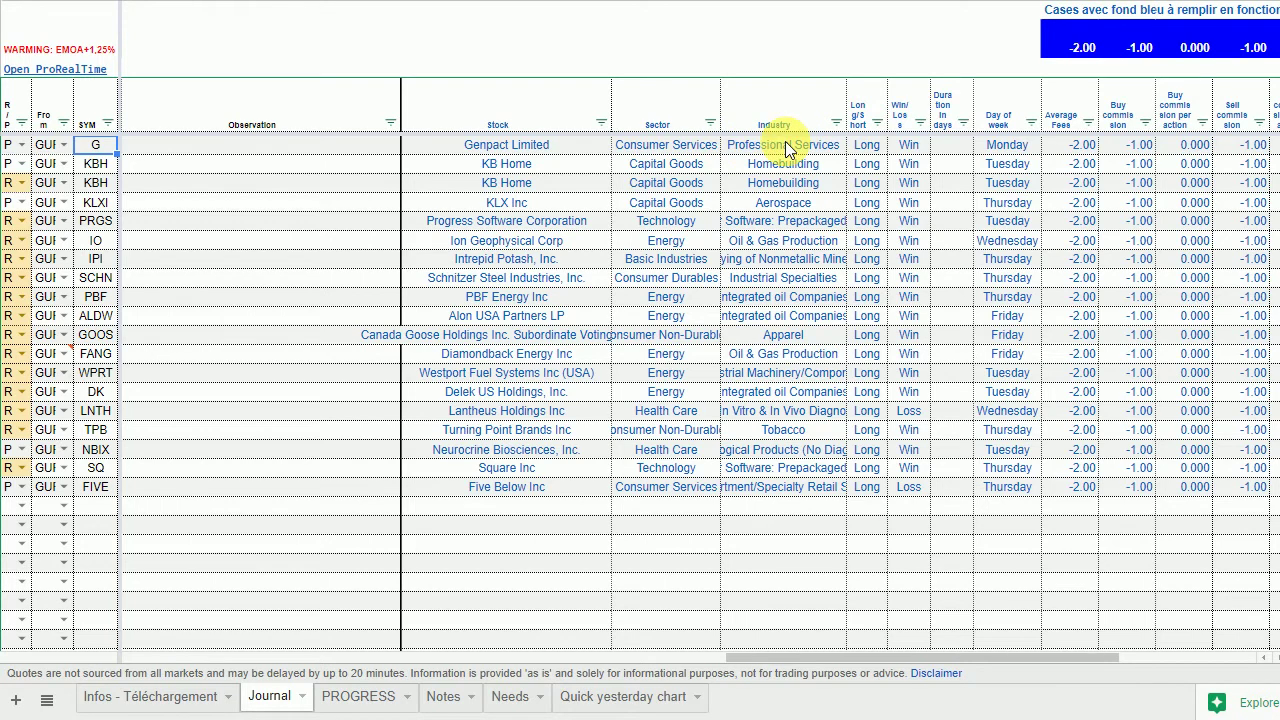
mouse_move(651, 659)
mouse_down()
mouse_move(205, 672)
mouse_move(155, 659)
mouse_up()
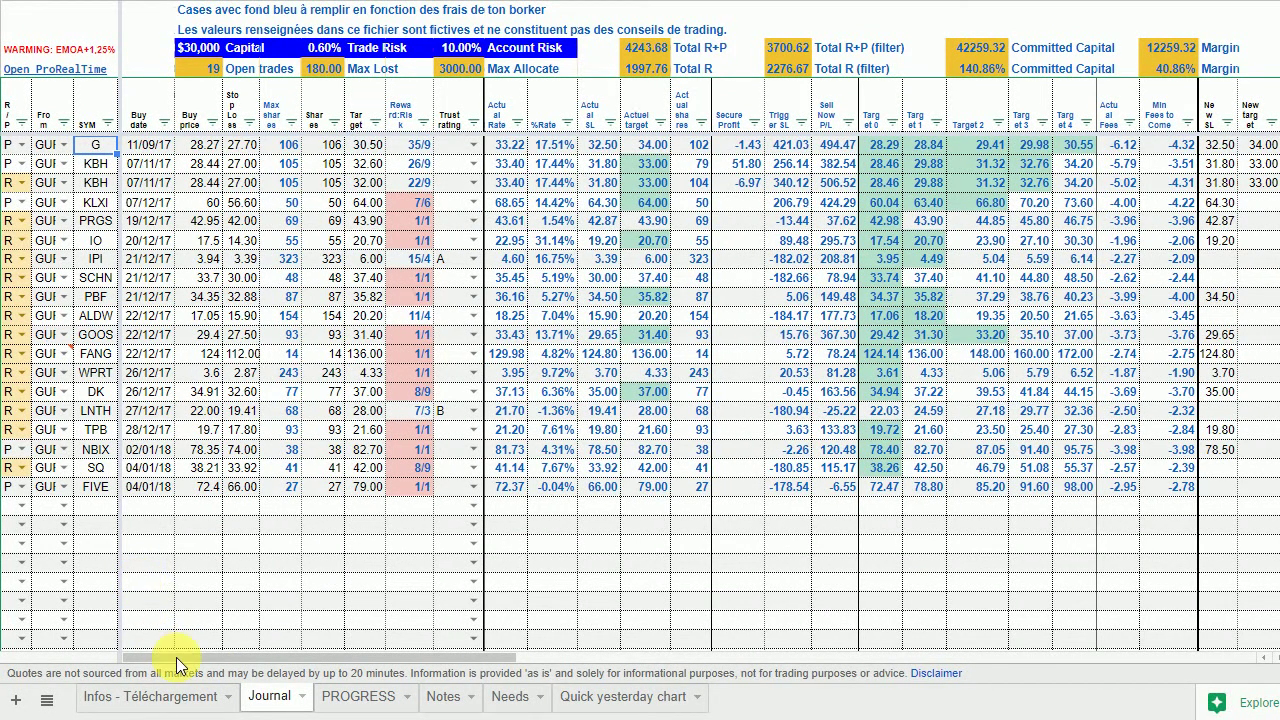
drag(175, 659, 566, 651)
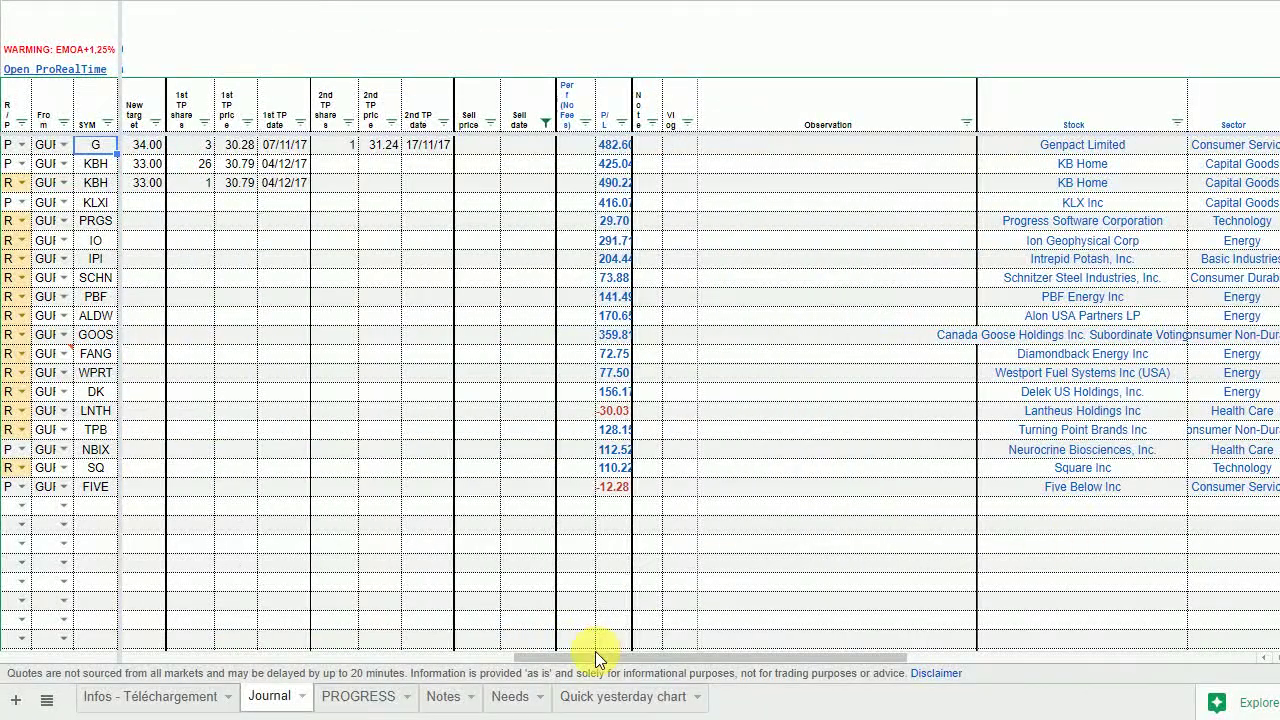
drag(586, 660, 217, 658)
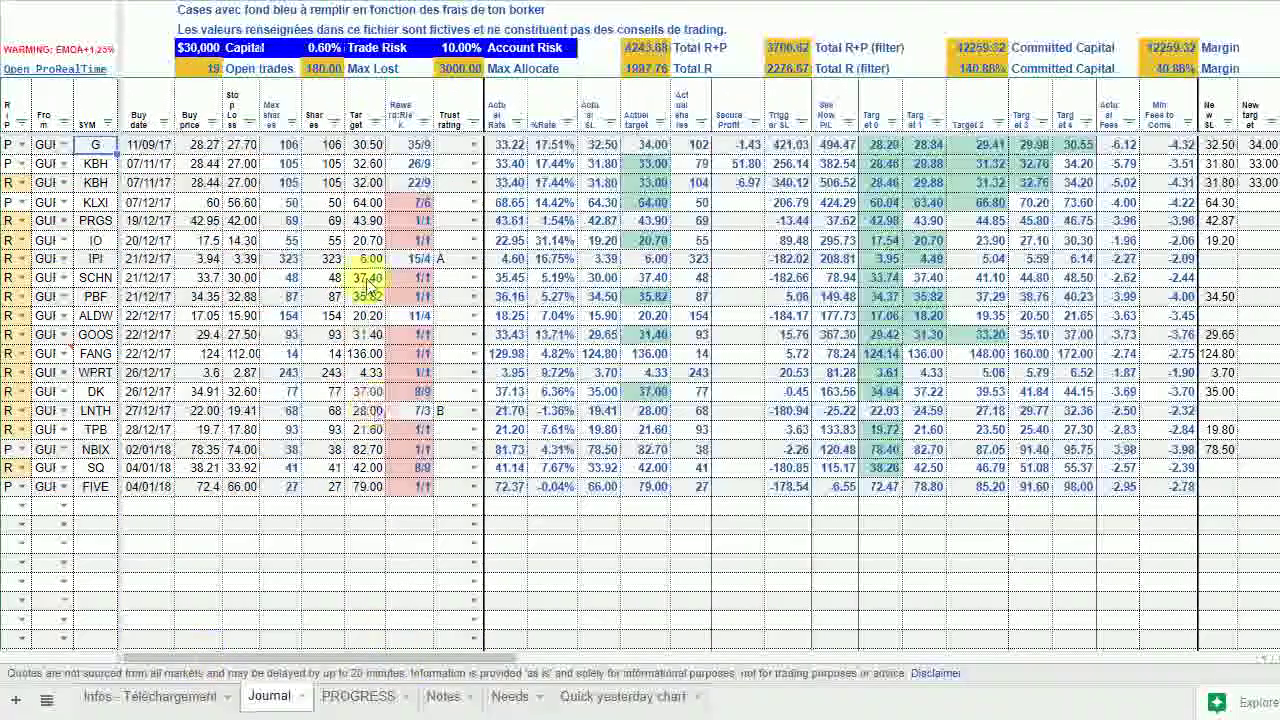
click(156, 148)
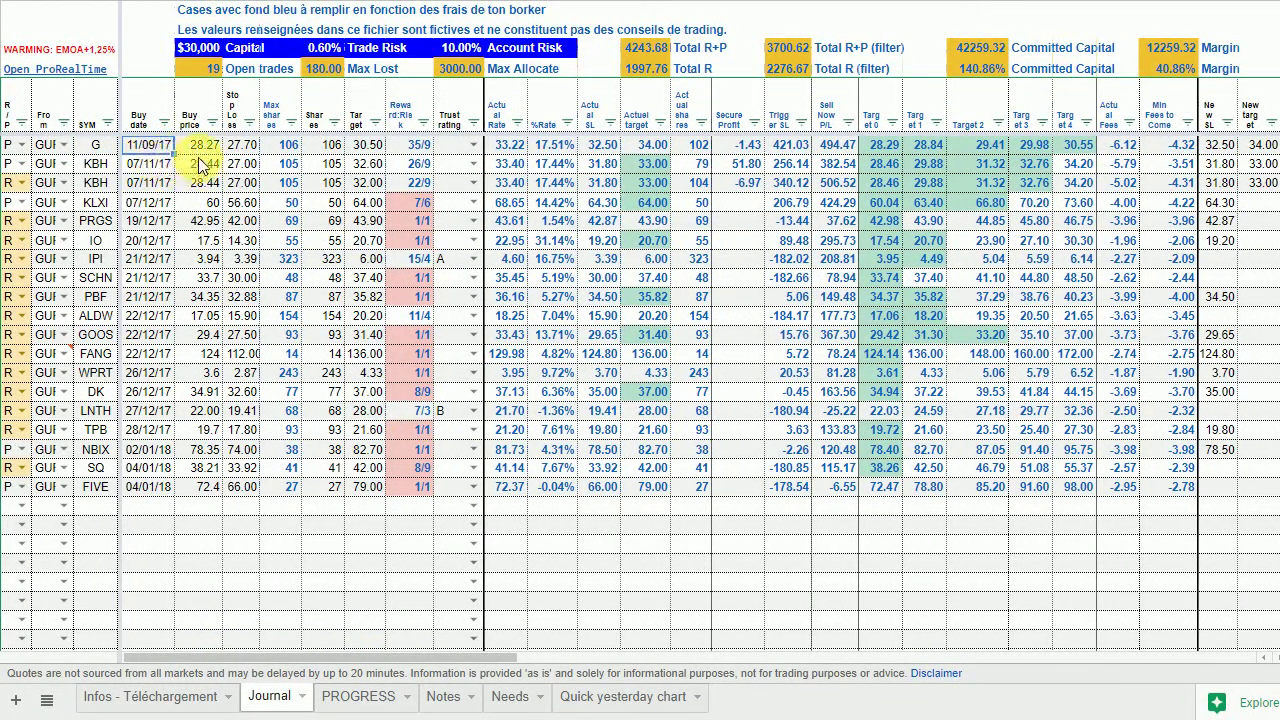
double_click(157, 150)
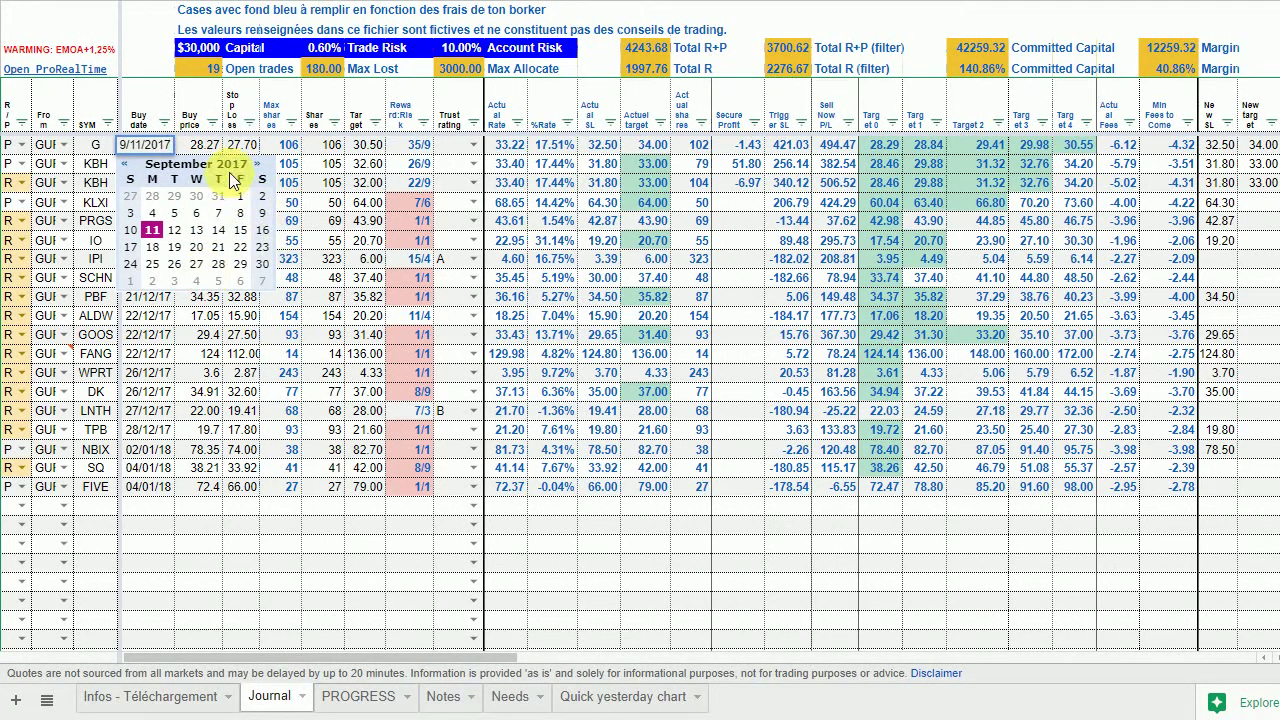
click(278, 582)
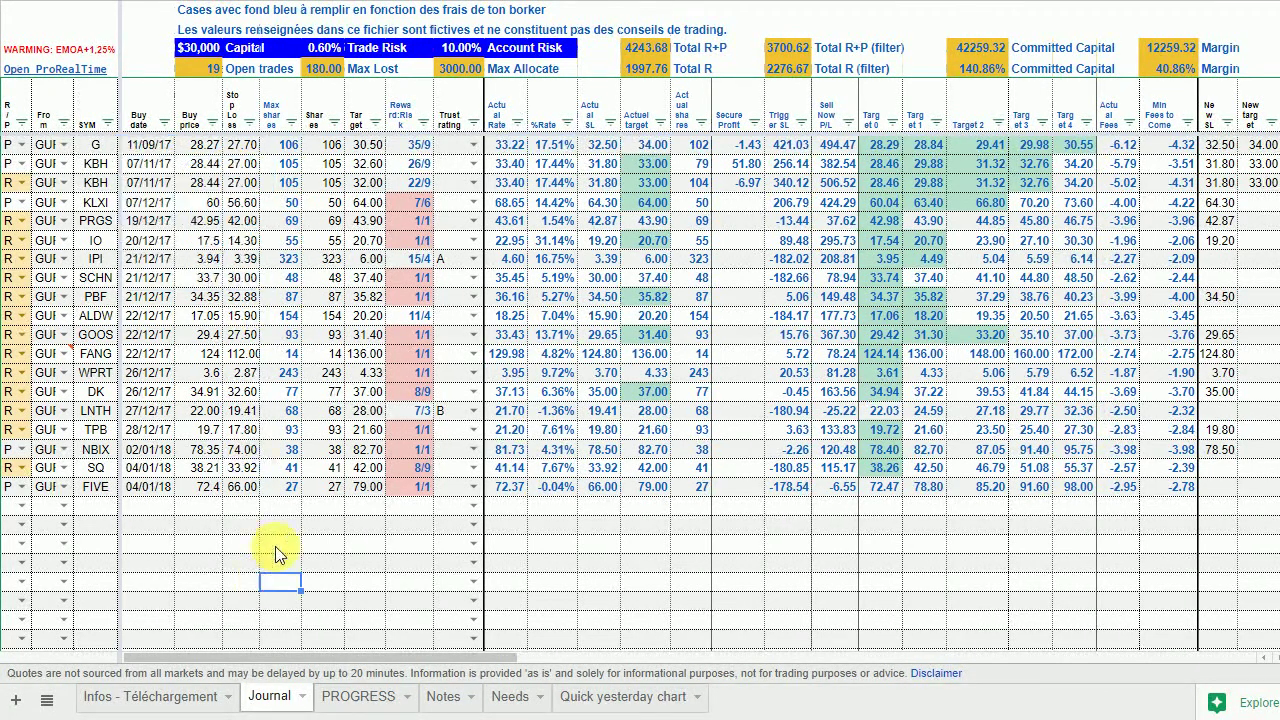
click(204, 150)
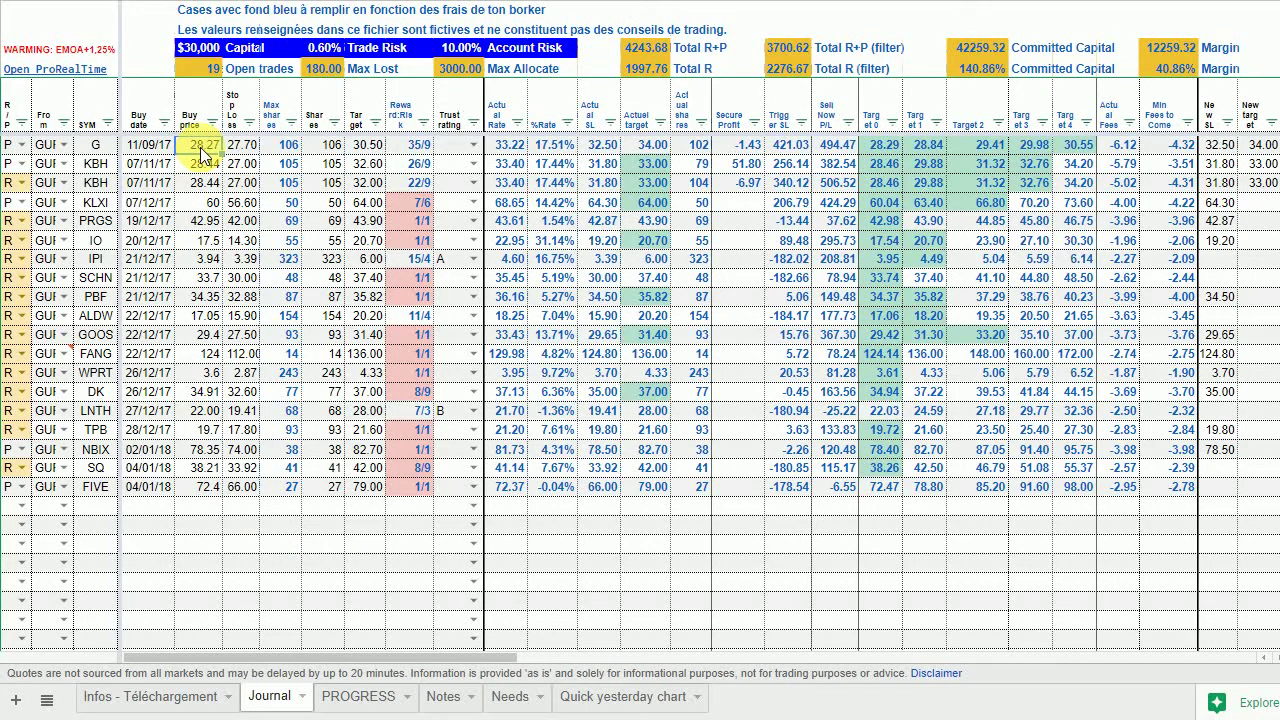
click(247, 146)
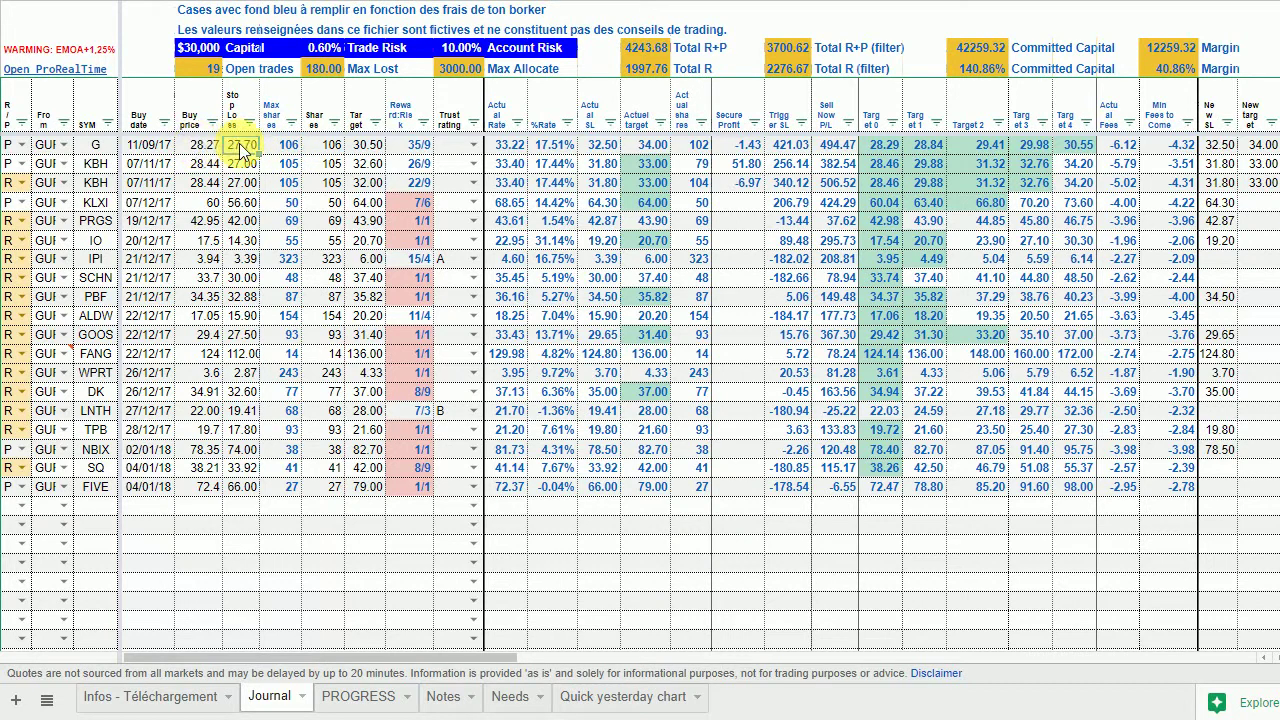
click(270, 150)
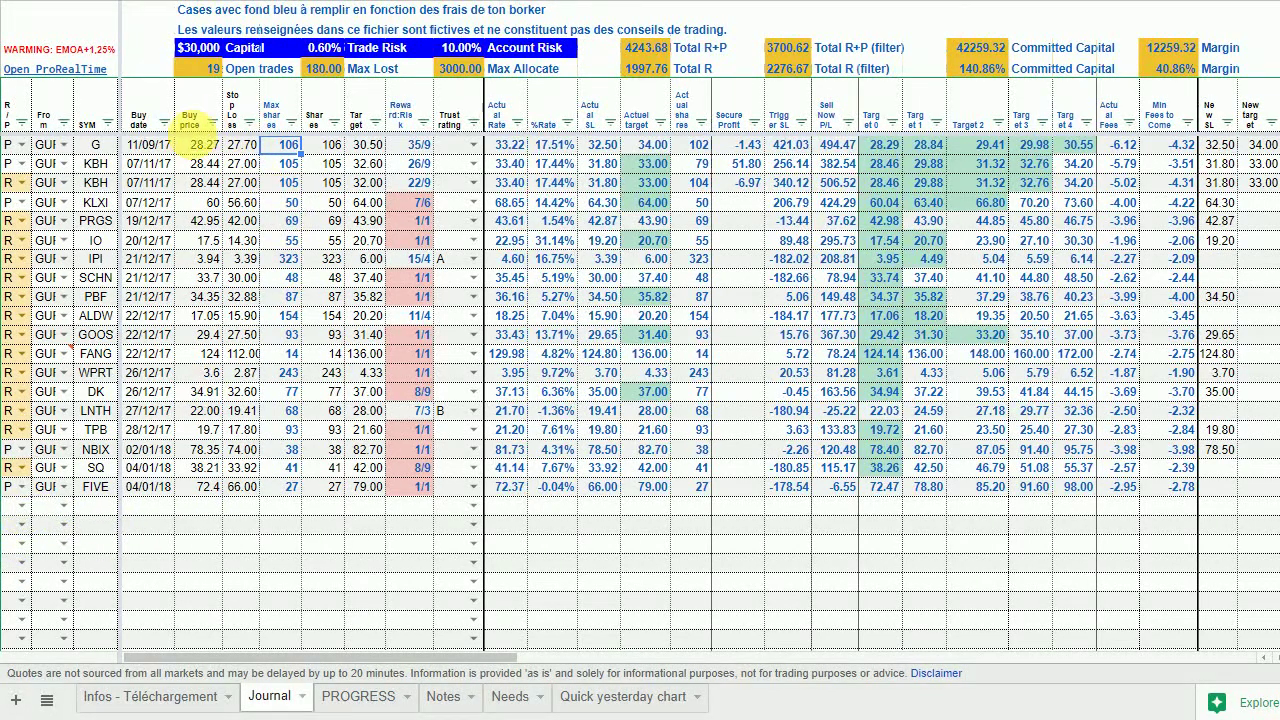
click(91, 148)
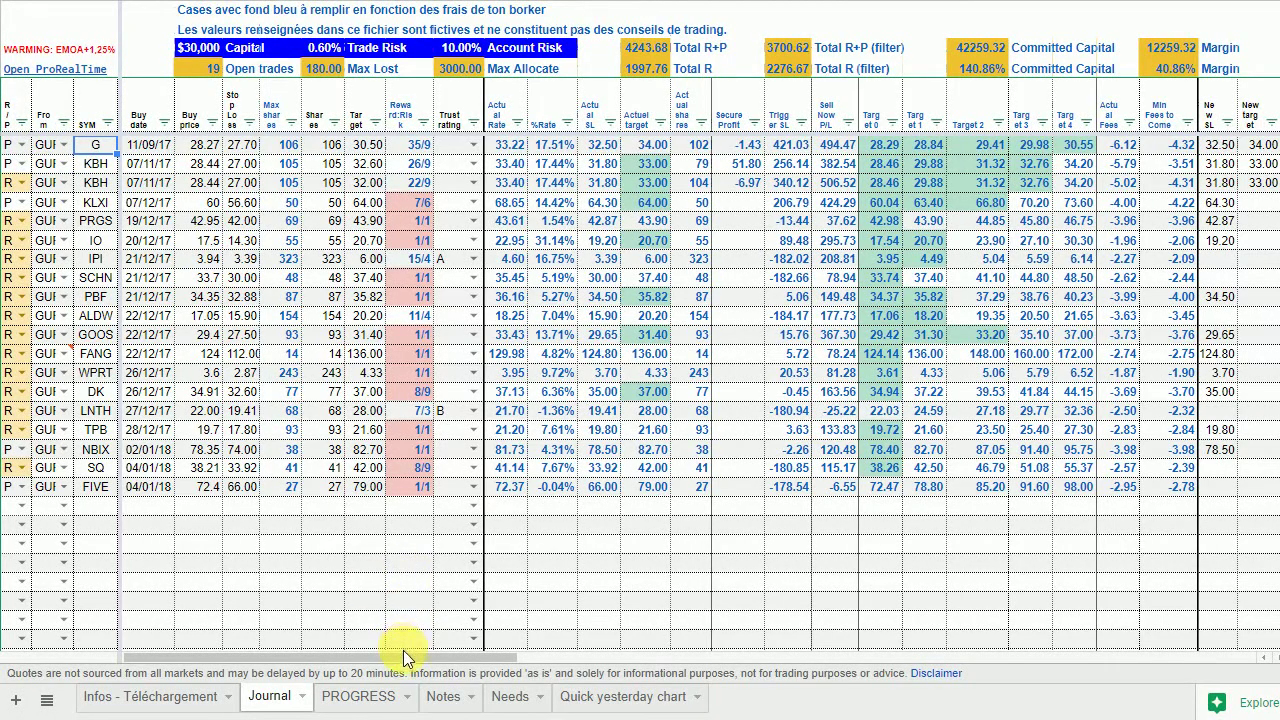
drag(403, 650, 835, 658)
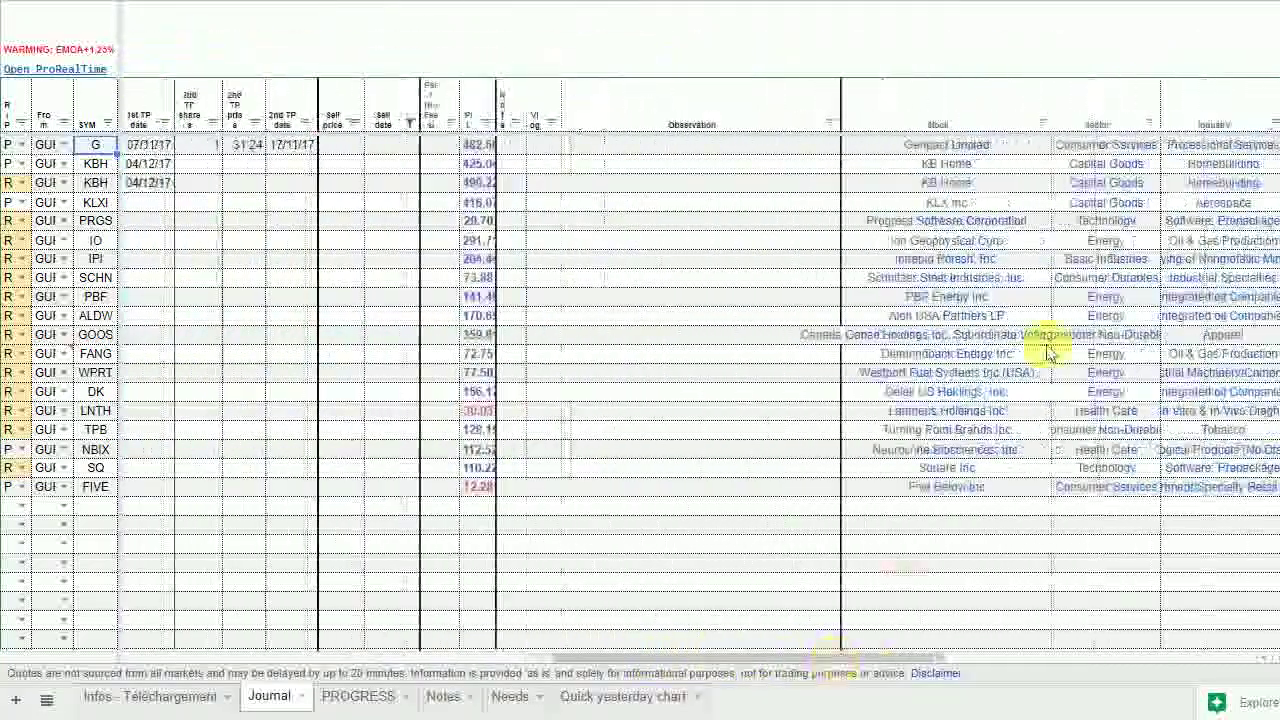
click(946, 146)
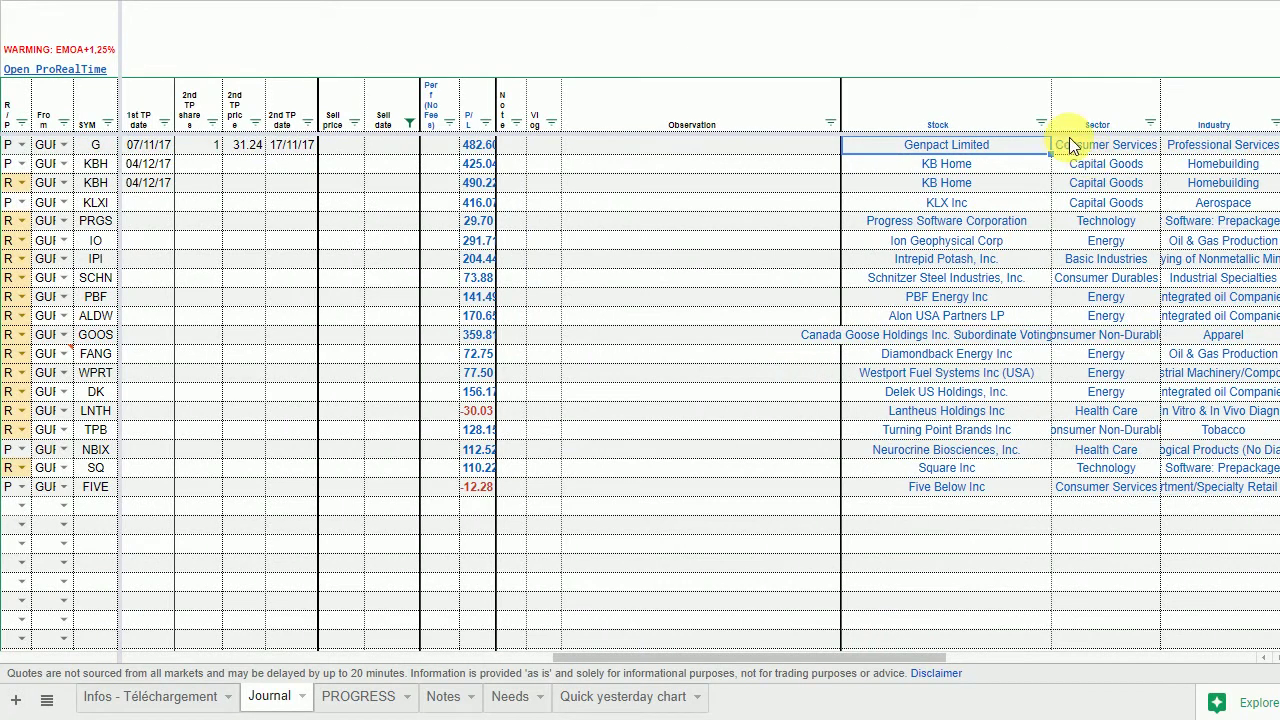
click(1097, 148)
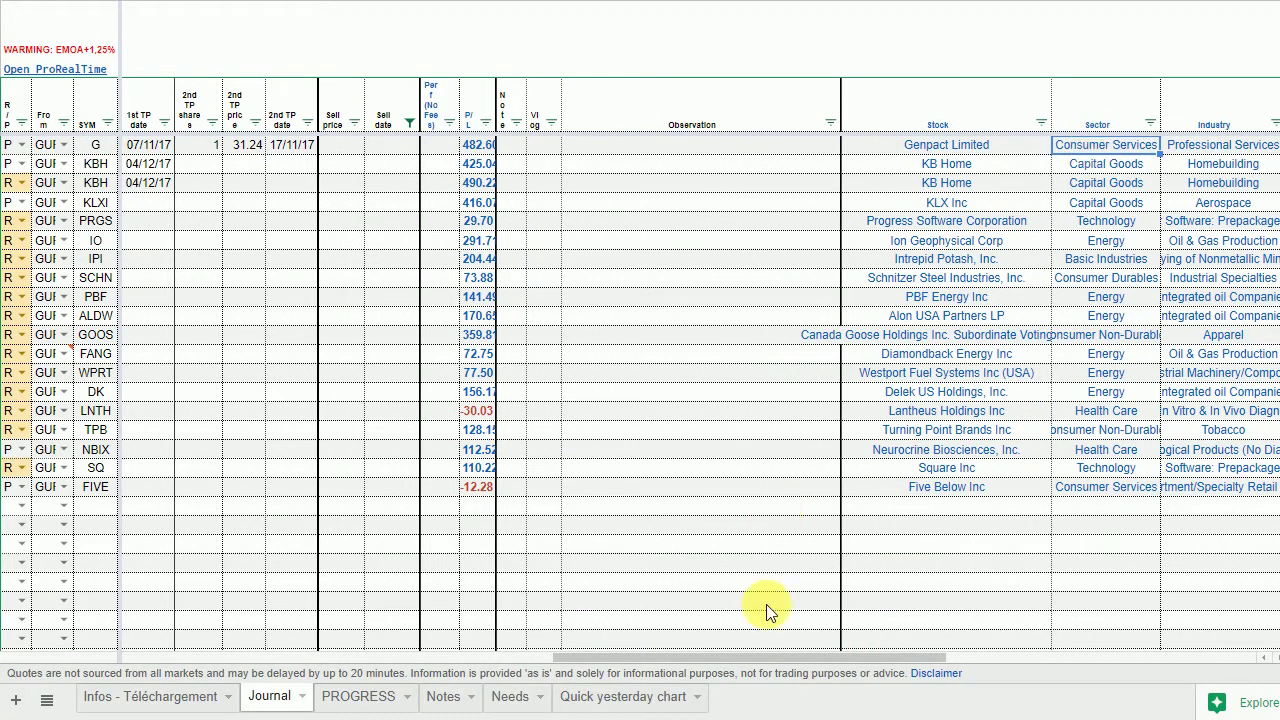
drag(737, 657, 286, 663)
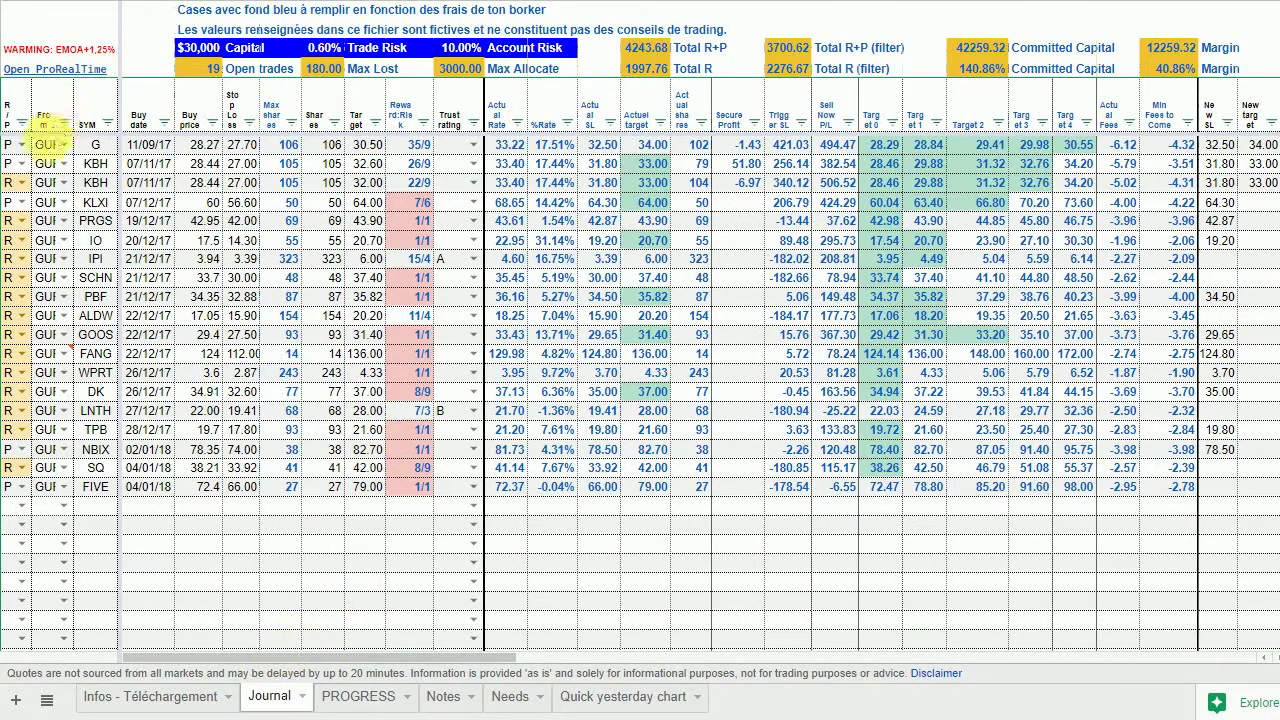
click(84, 145)
click(136, 144)
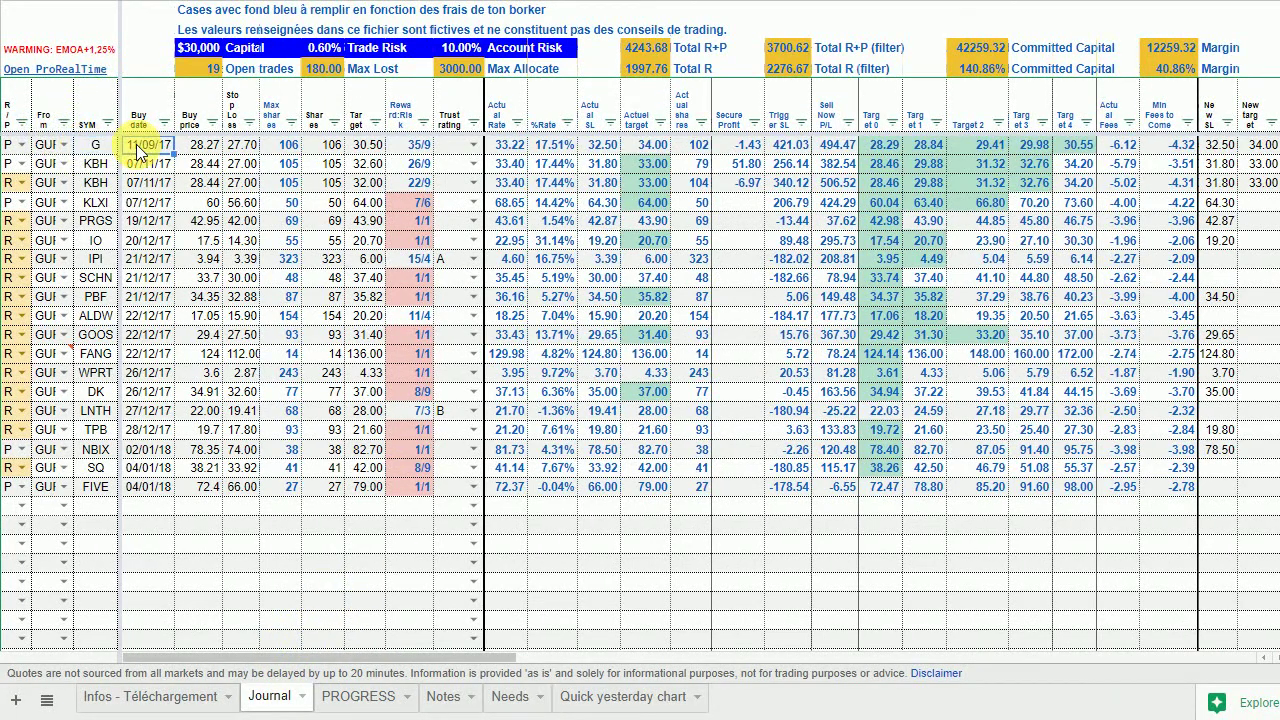
click(187, 147)
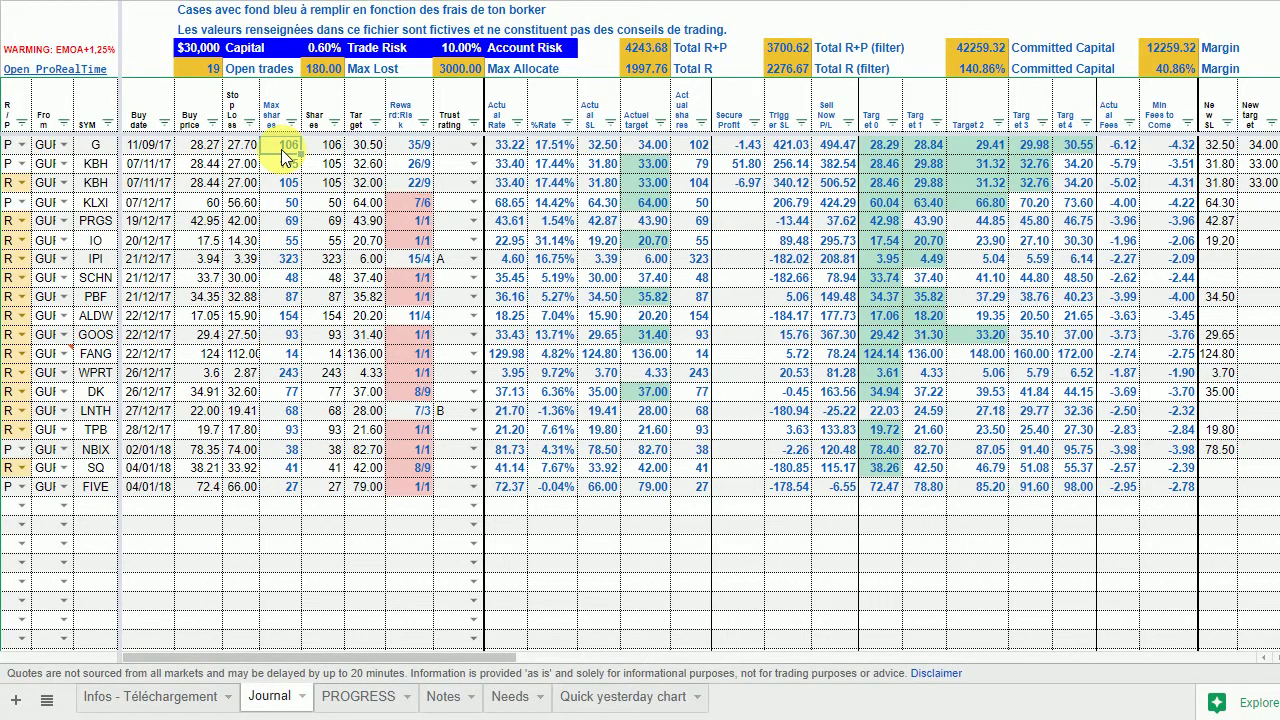
click(322, 150)
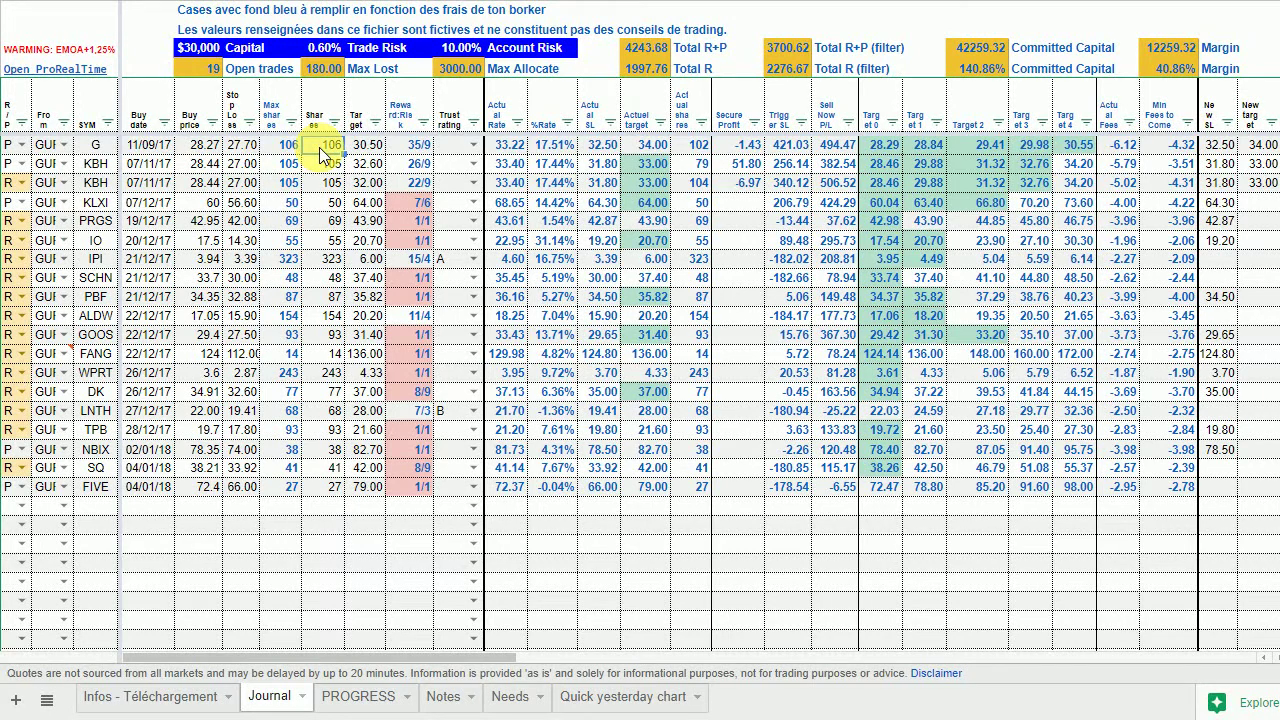
click(285, 146)
click(314, 151)
click(366, 148)
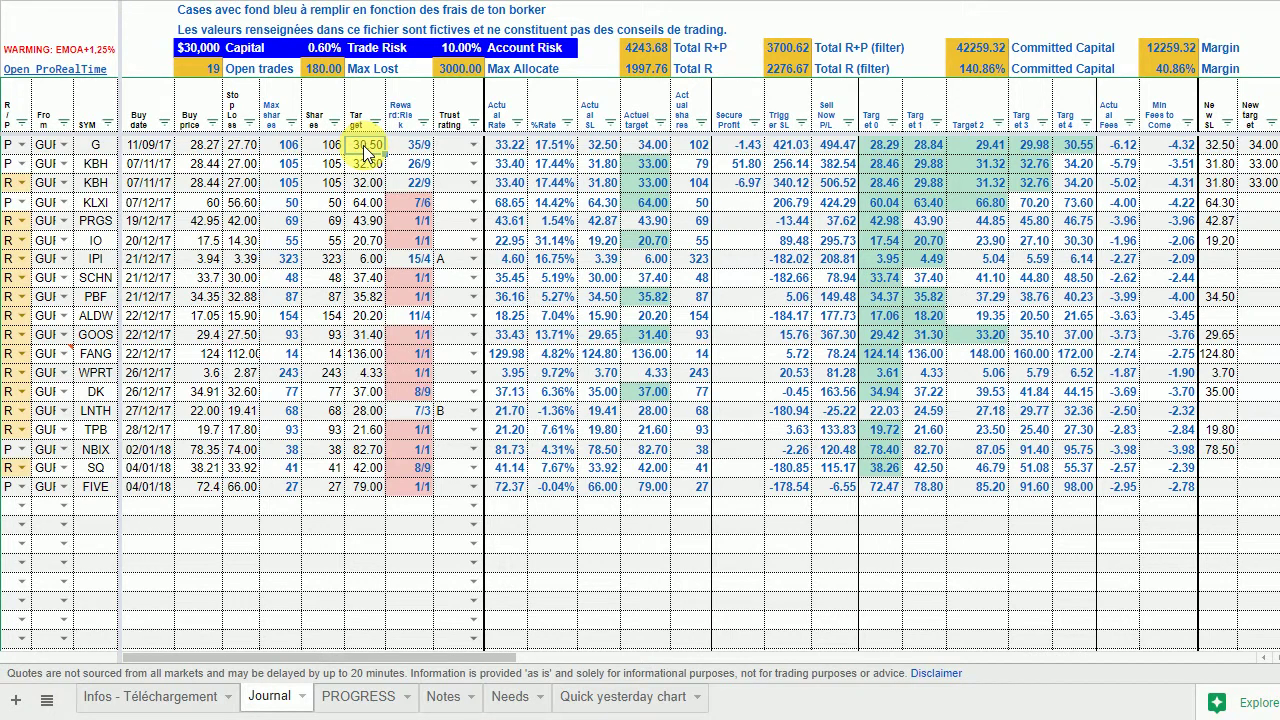
key(Right)
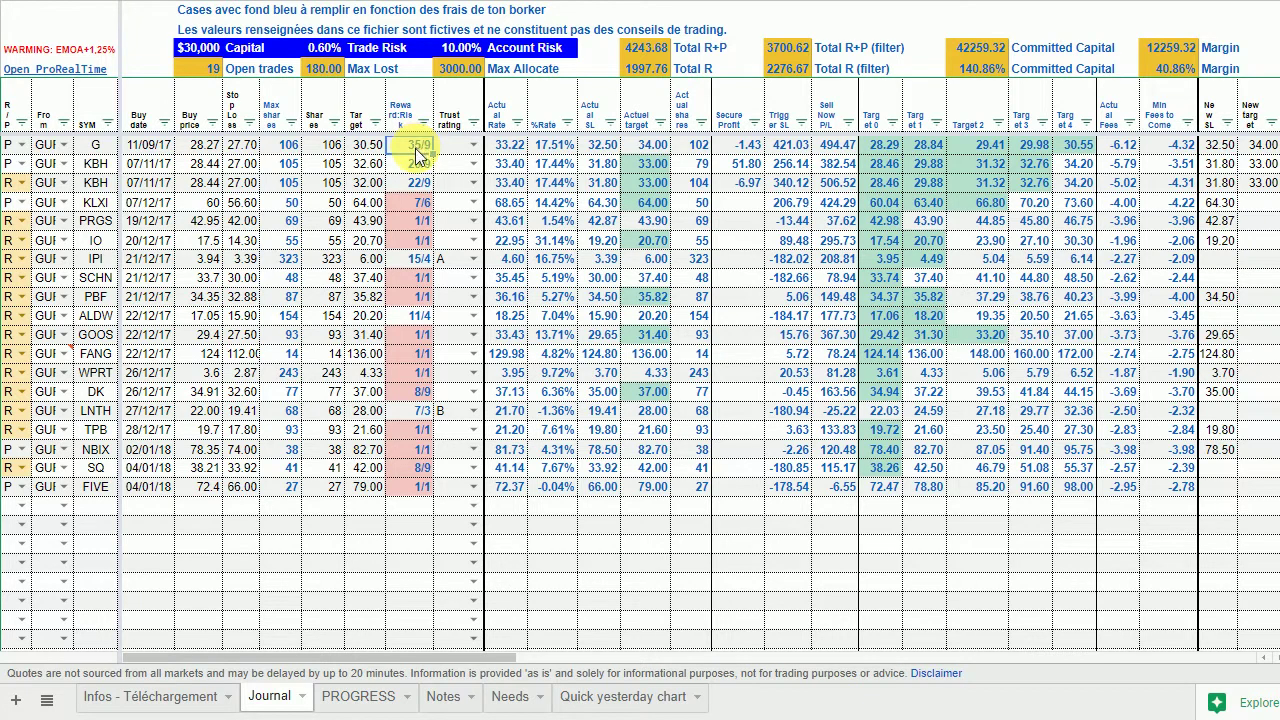
click(417, 201)
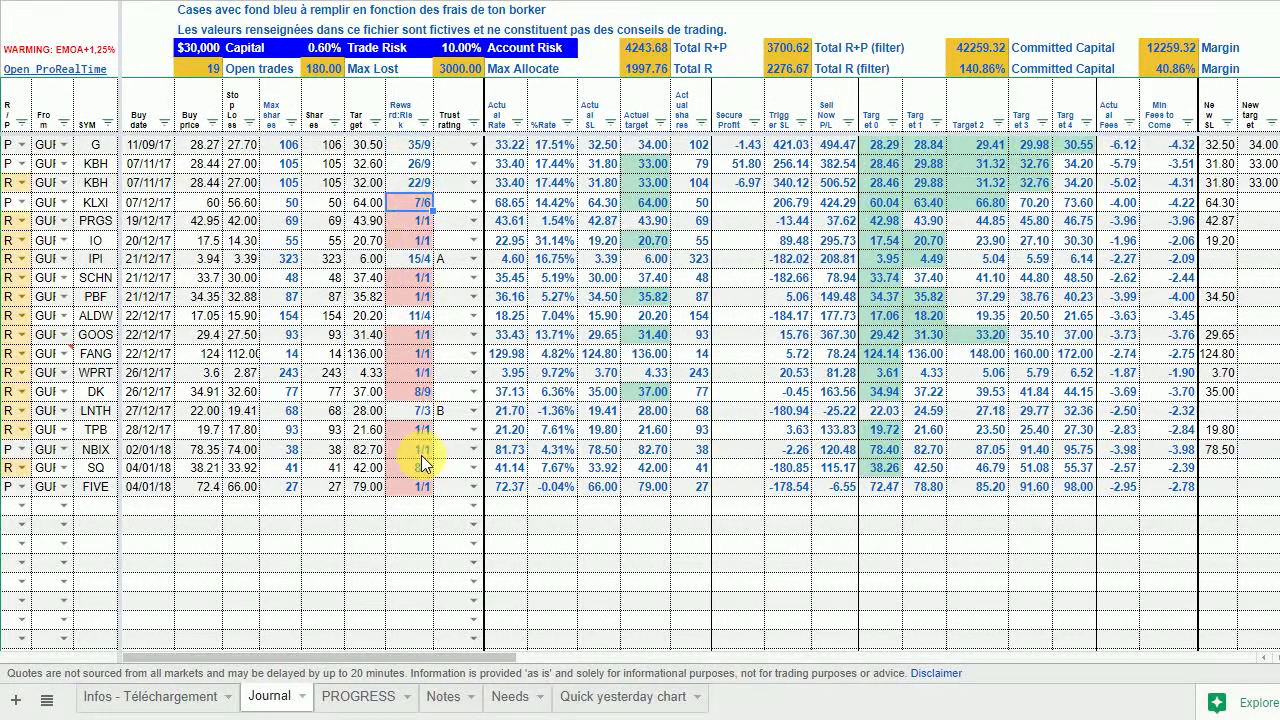
click(416, 374)
click(418, 341)
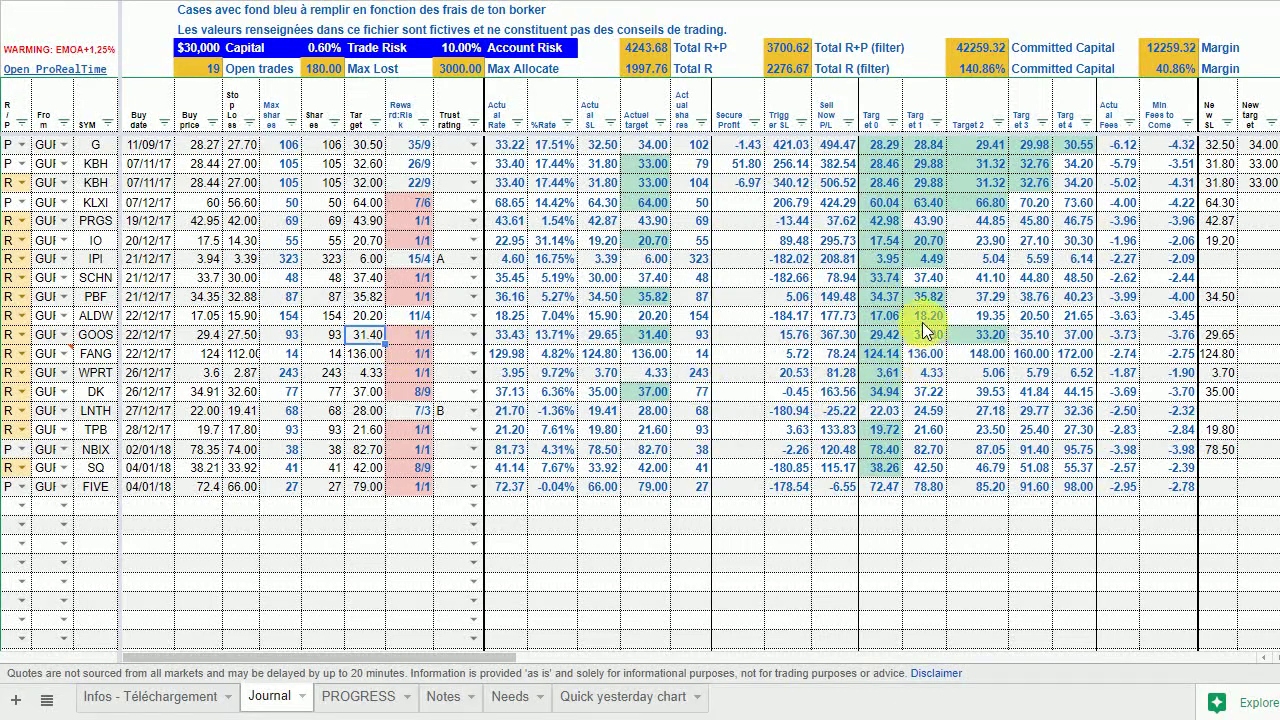
drag(877, 120, 1033, 120)
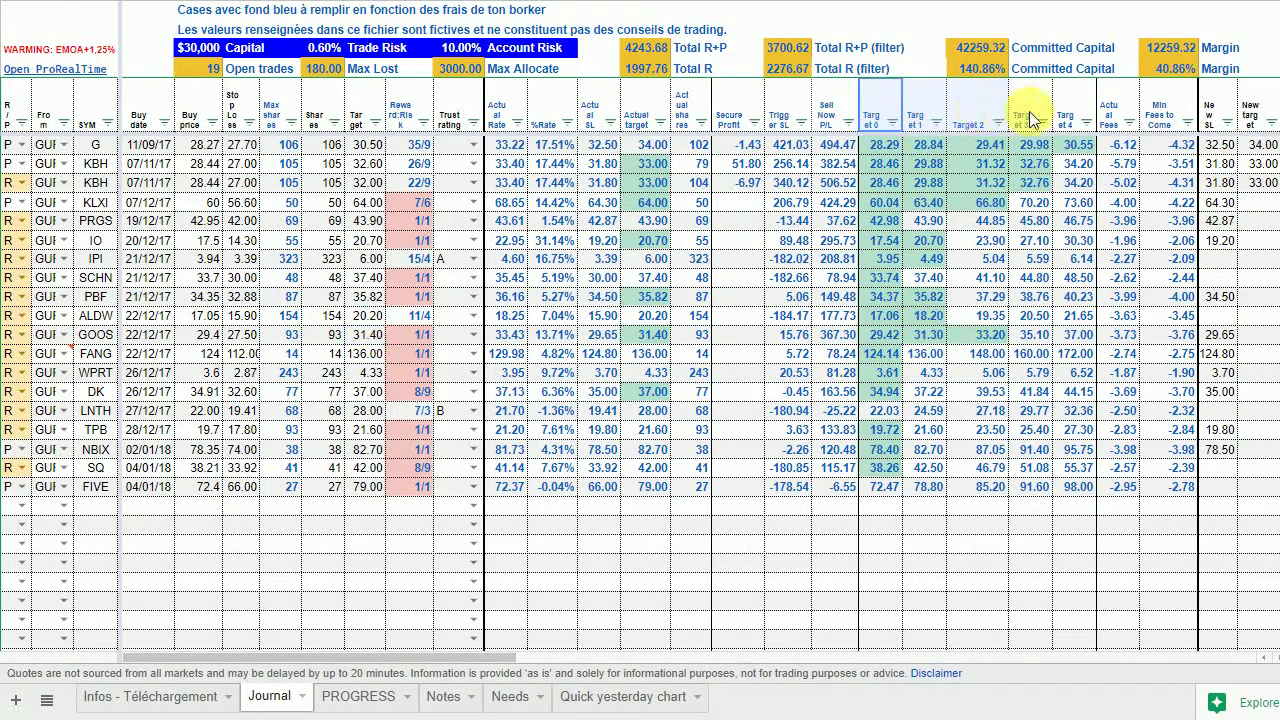
click(931, 512)
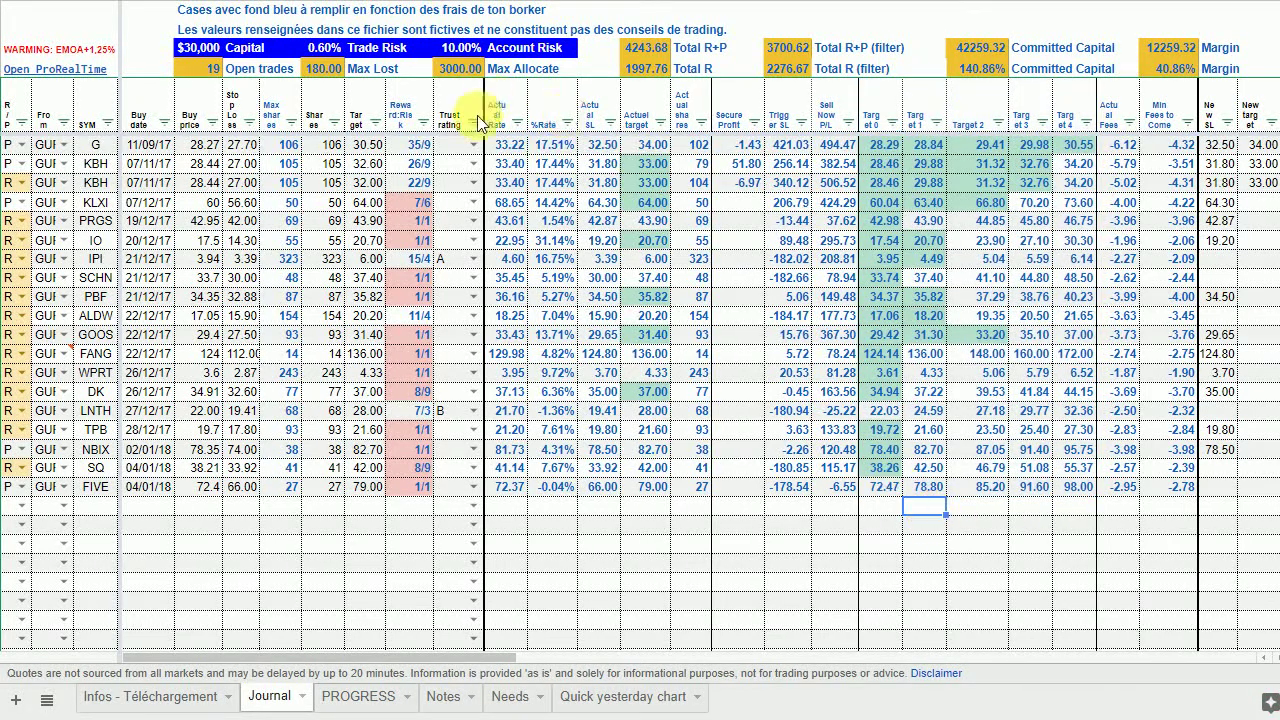
click(506, 148)
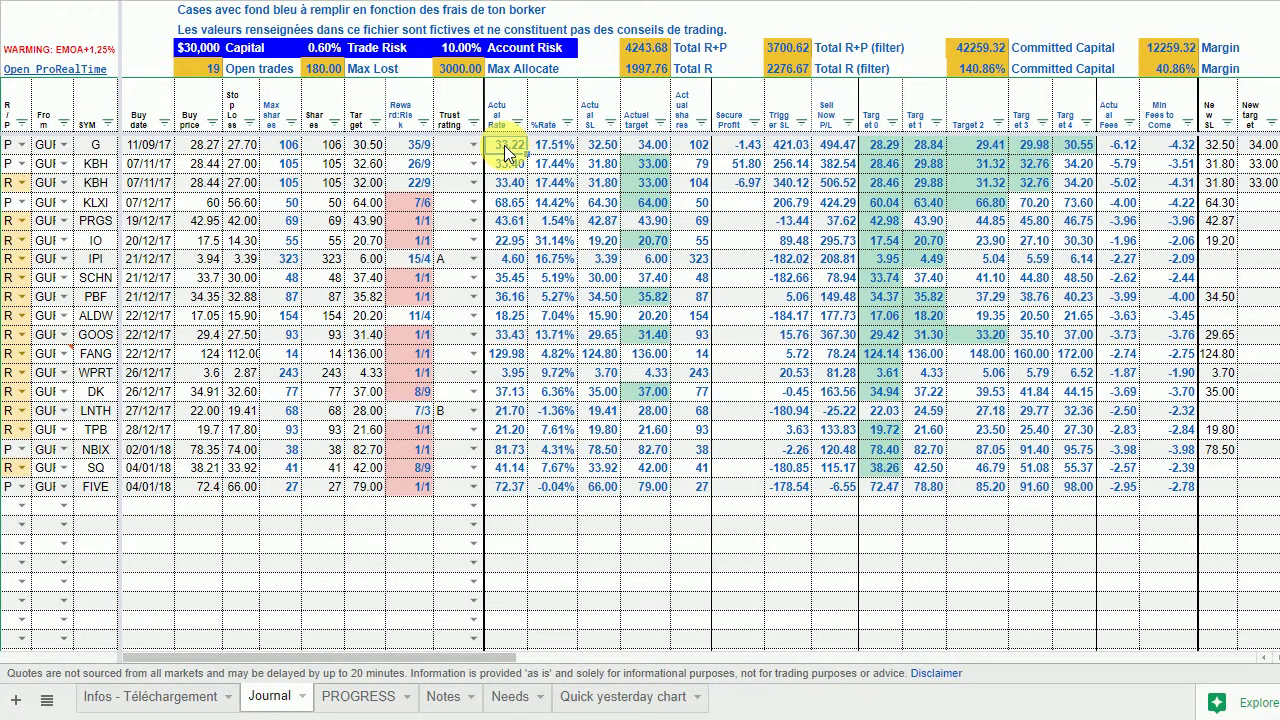
key(Right)
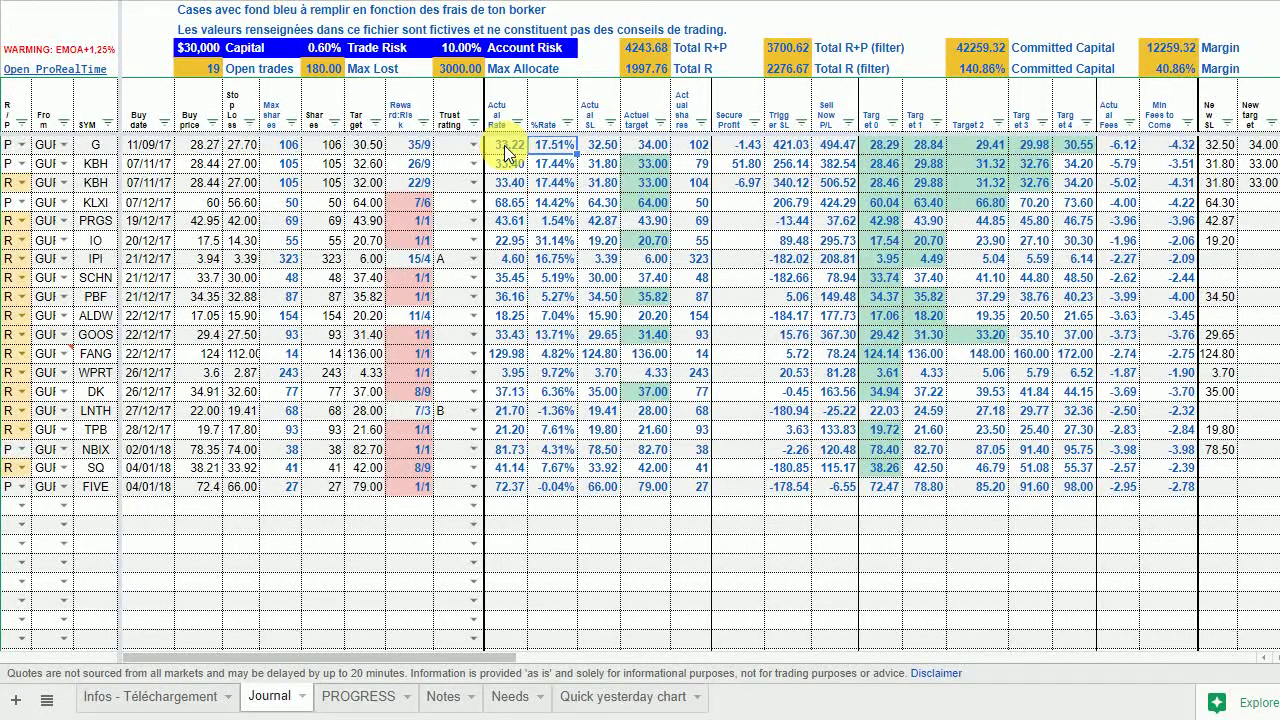
key(Right)
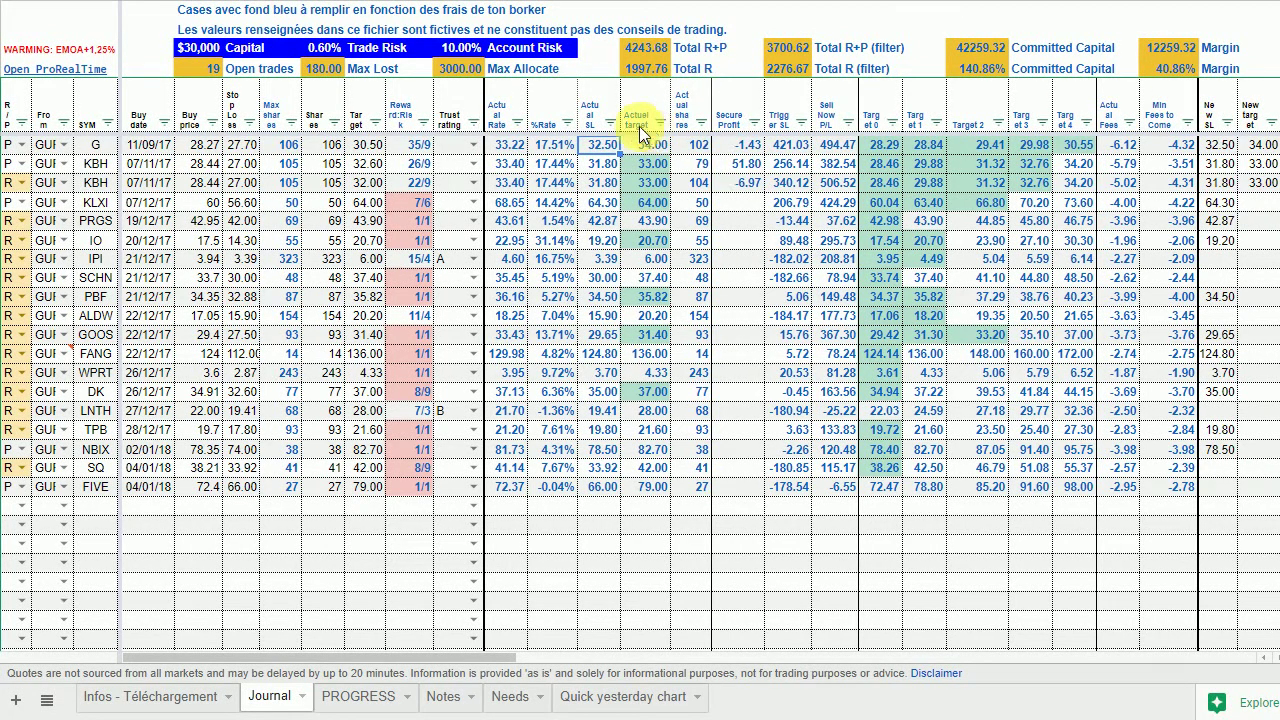
click(240, 150)
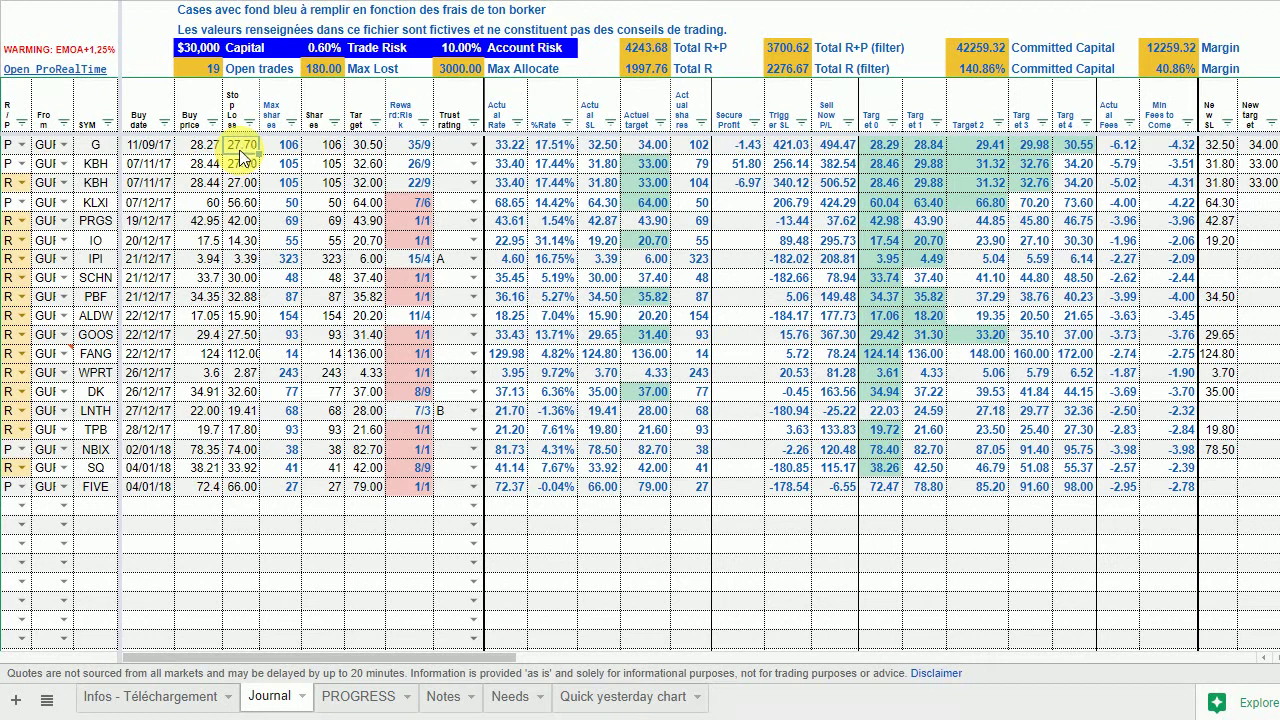
click(580, 147)
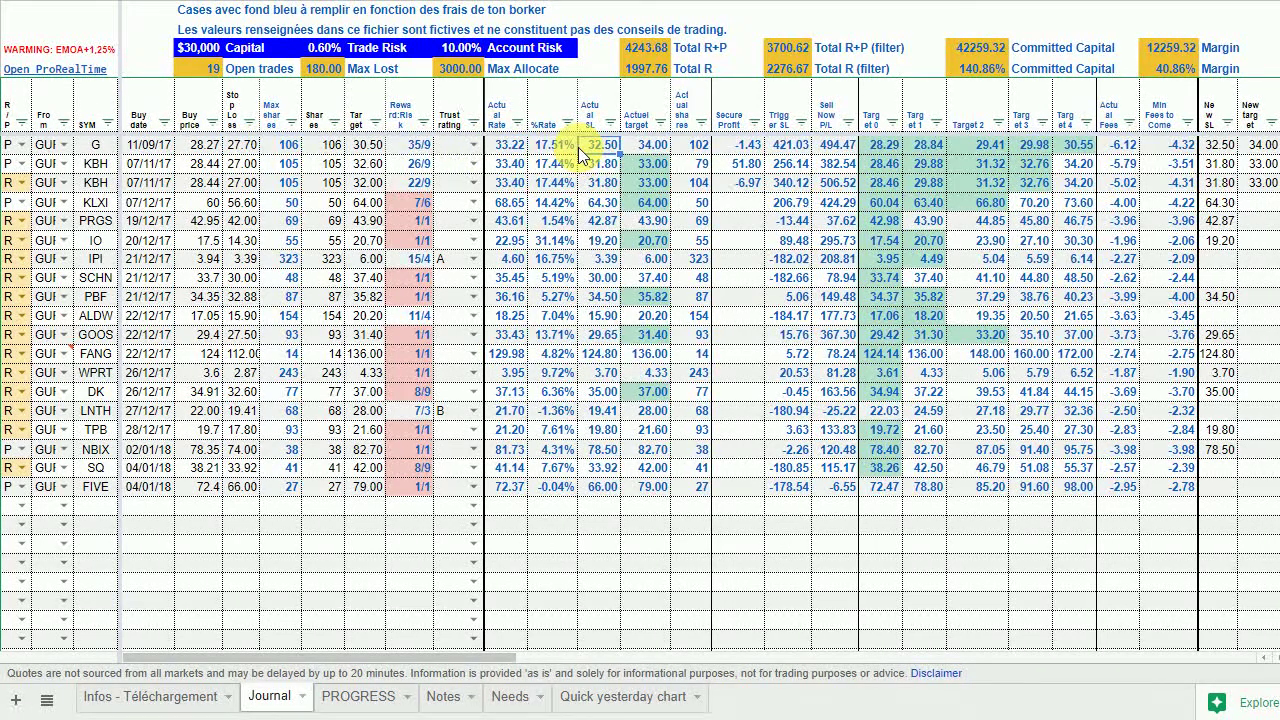
click(1225, 148)
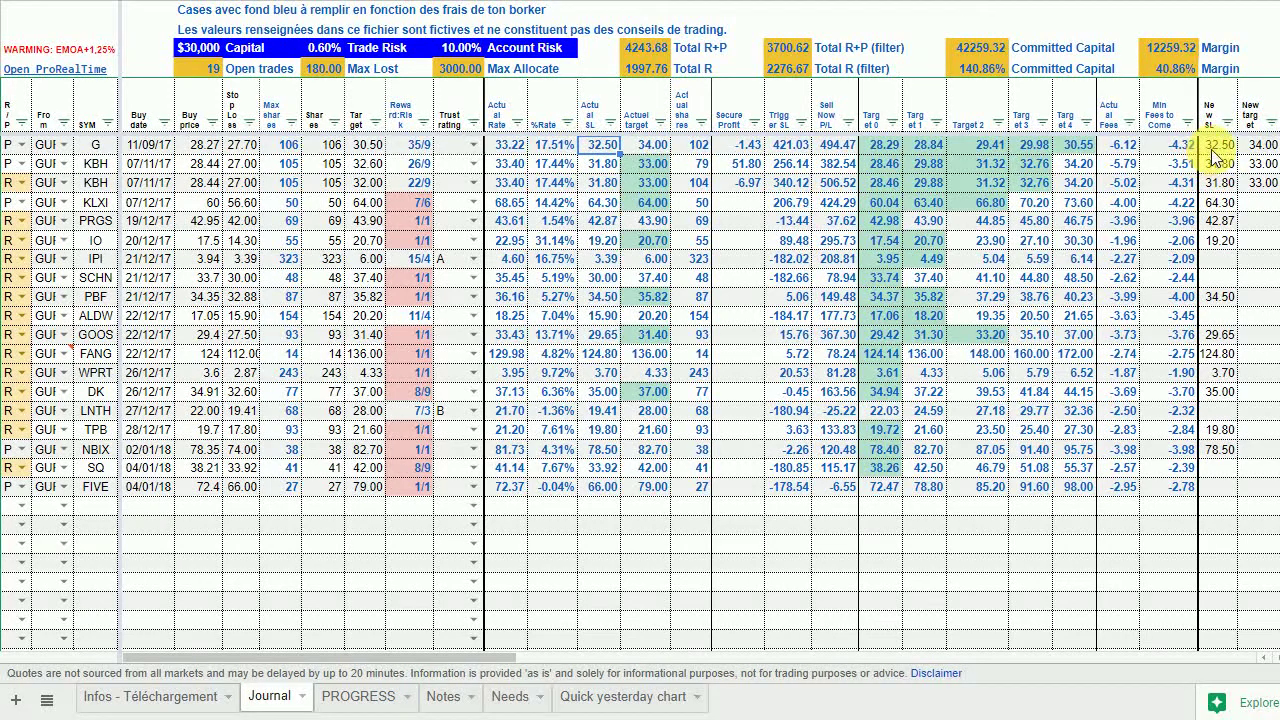
click(587, 148)
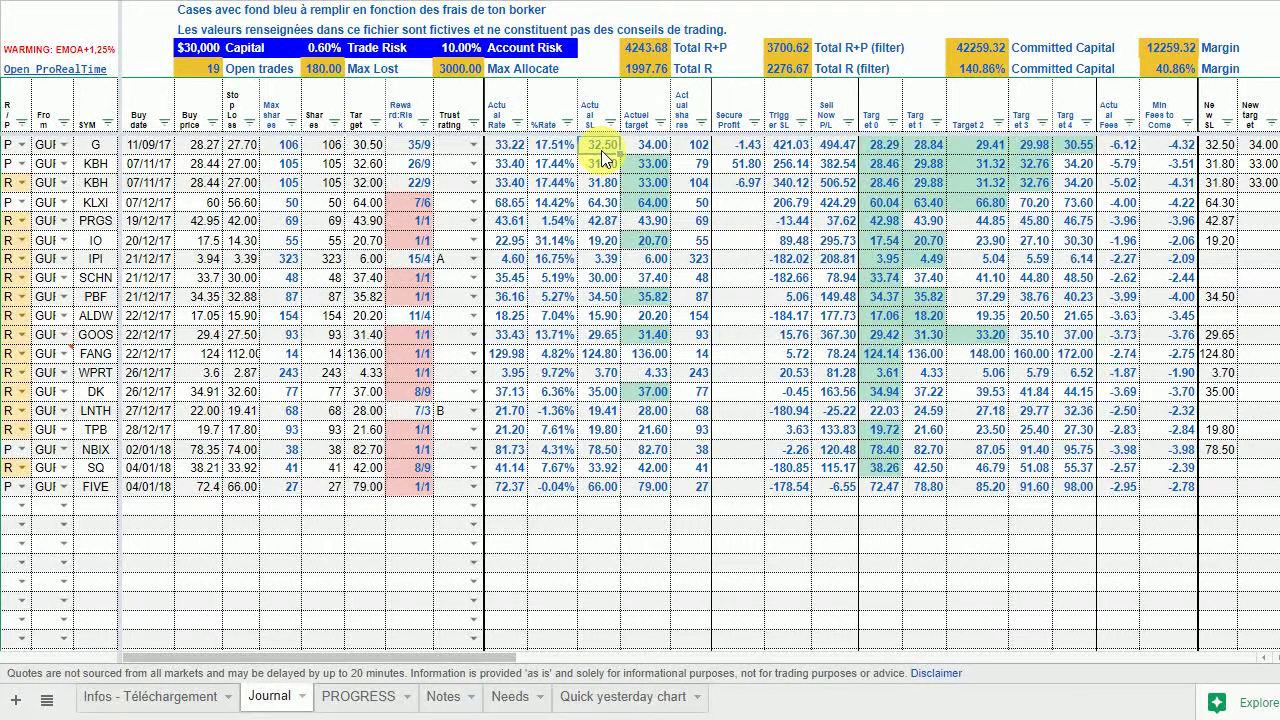
click(510, 112)
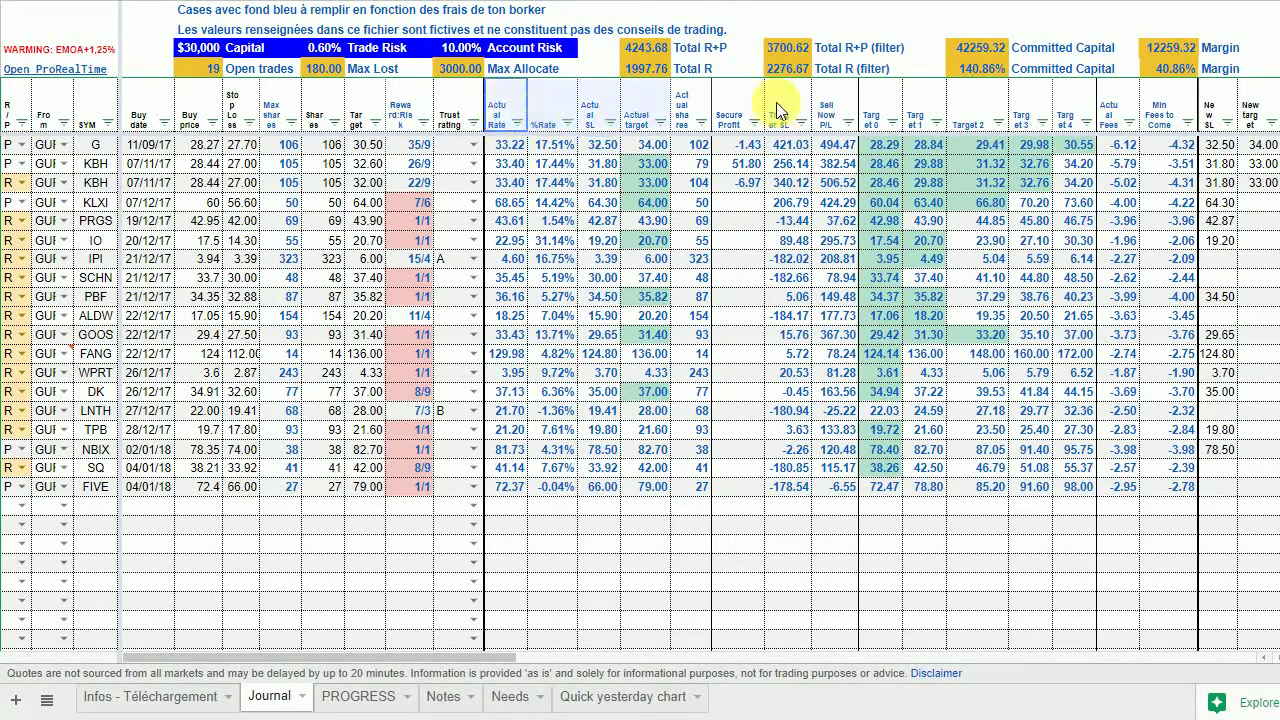
drag(1133, 115, 1169, 511)
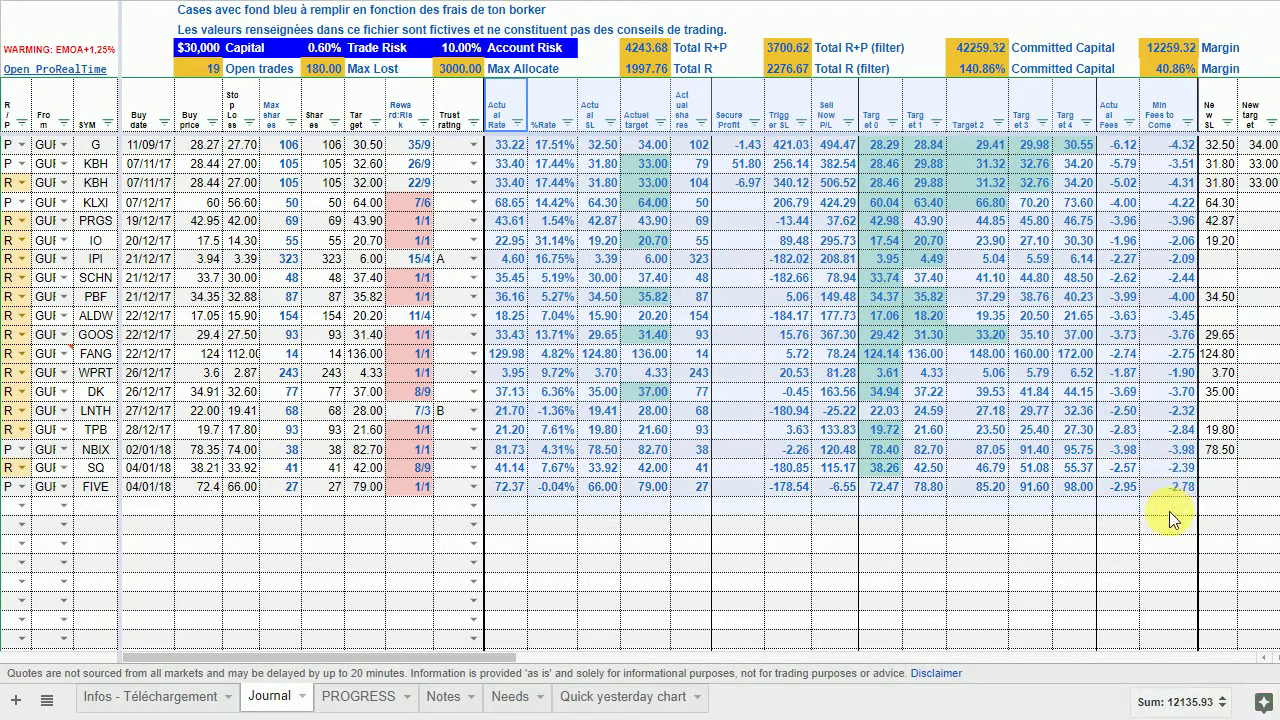
click(278, 108)
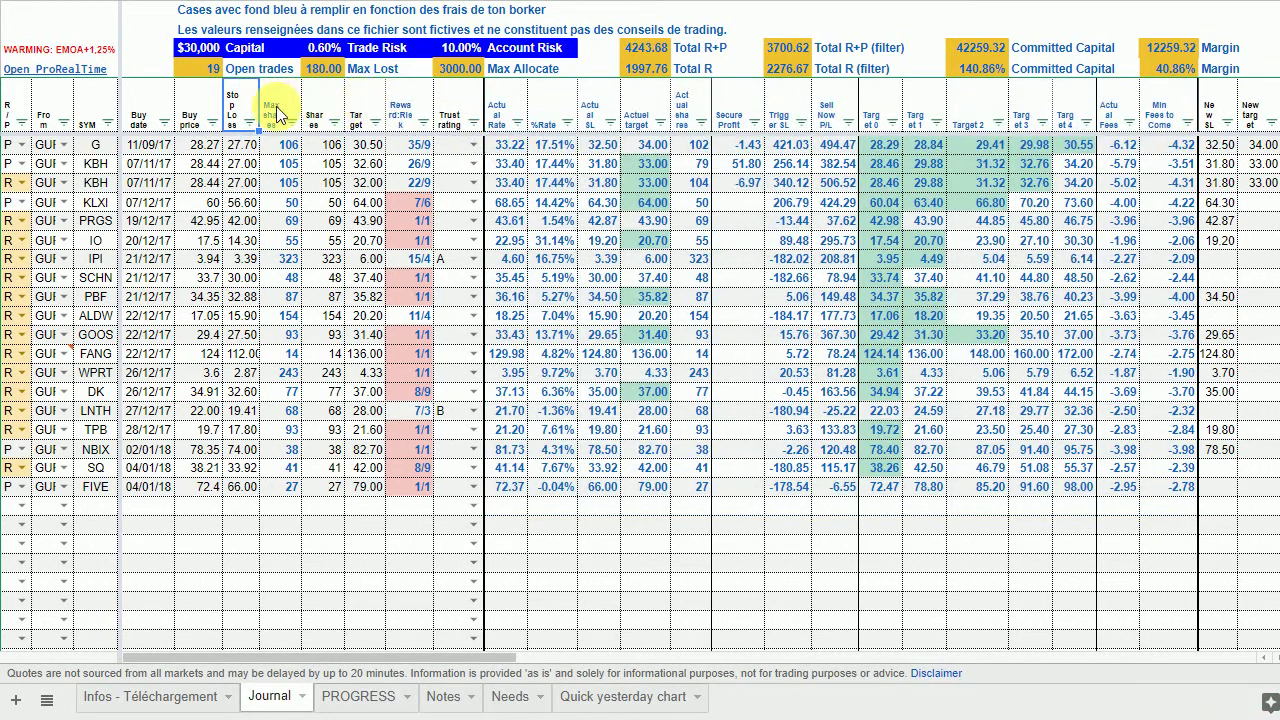
drag(508, 112, 1168, 115)
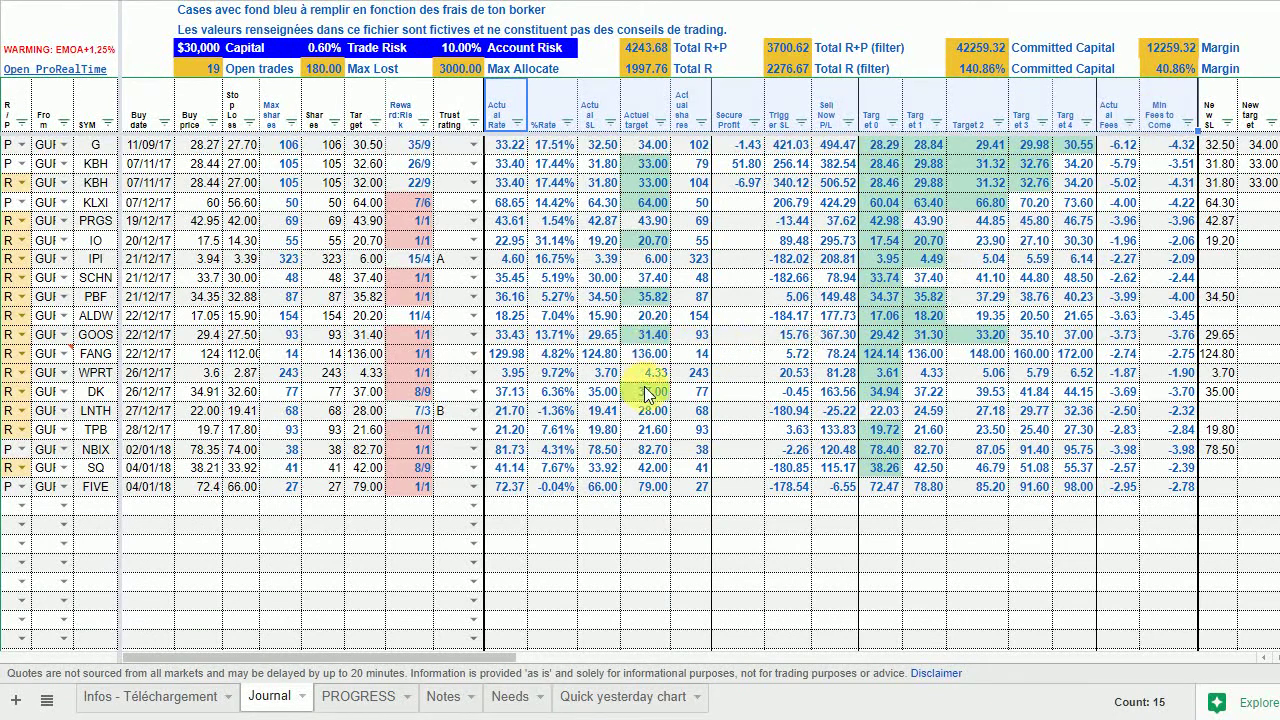
click(515, 511)
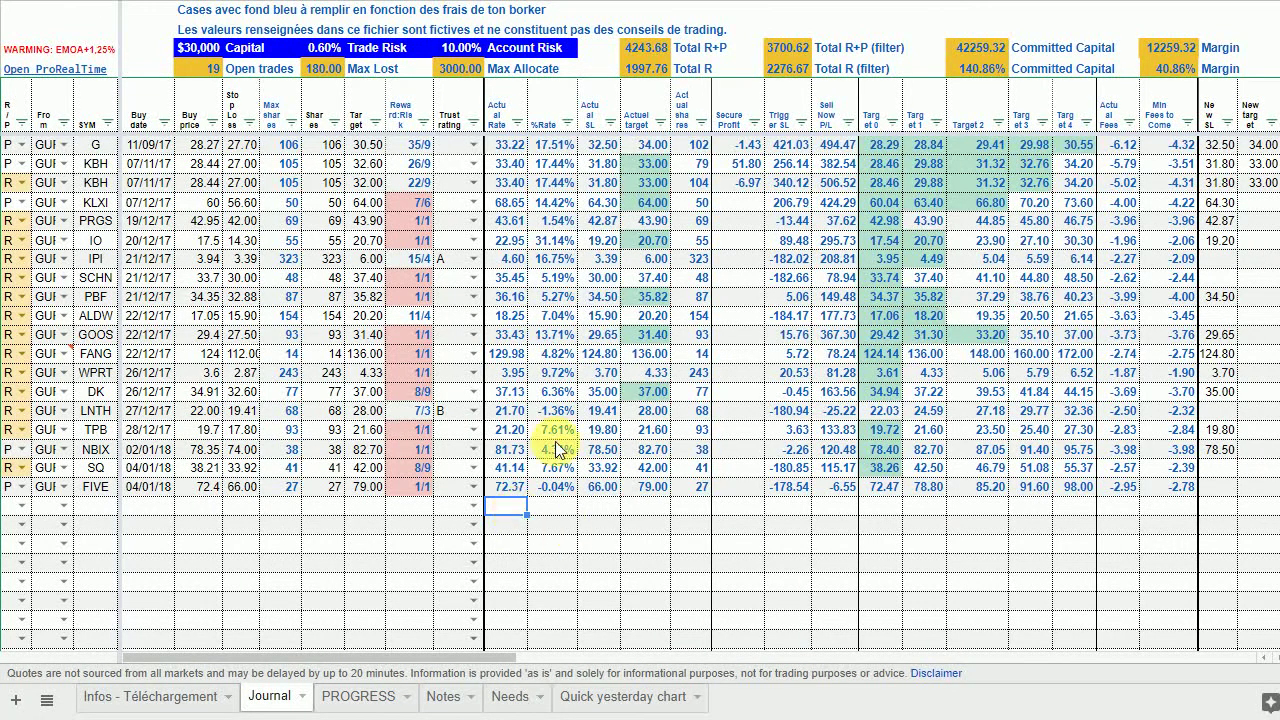
click(498, 146)
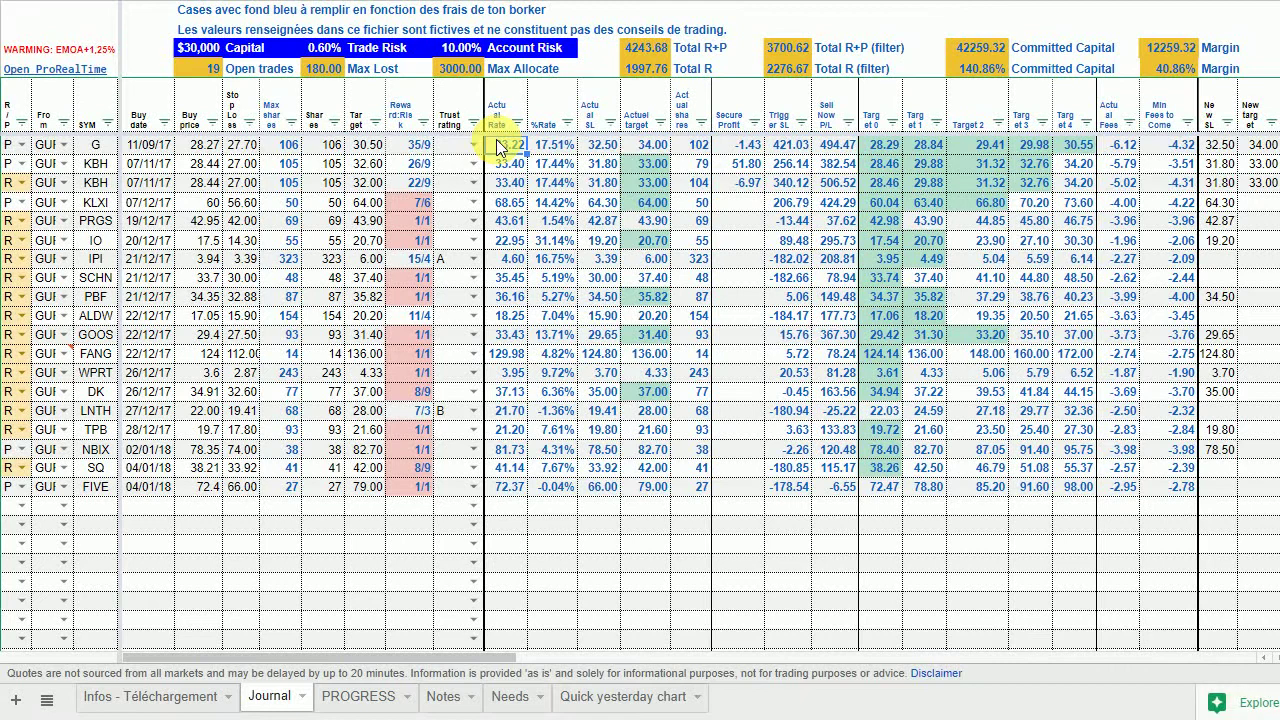
key(shift+Right)
key(Right)
key(Right)
click(366, 145)
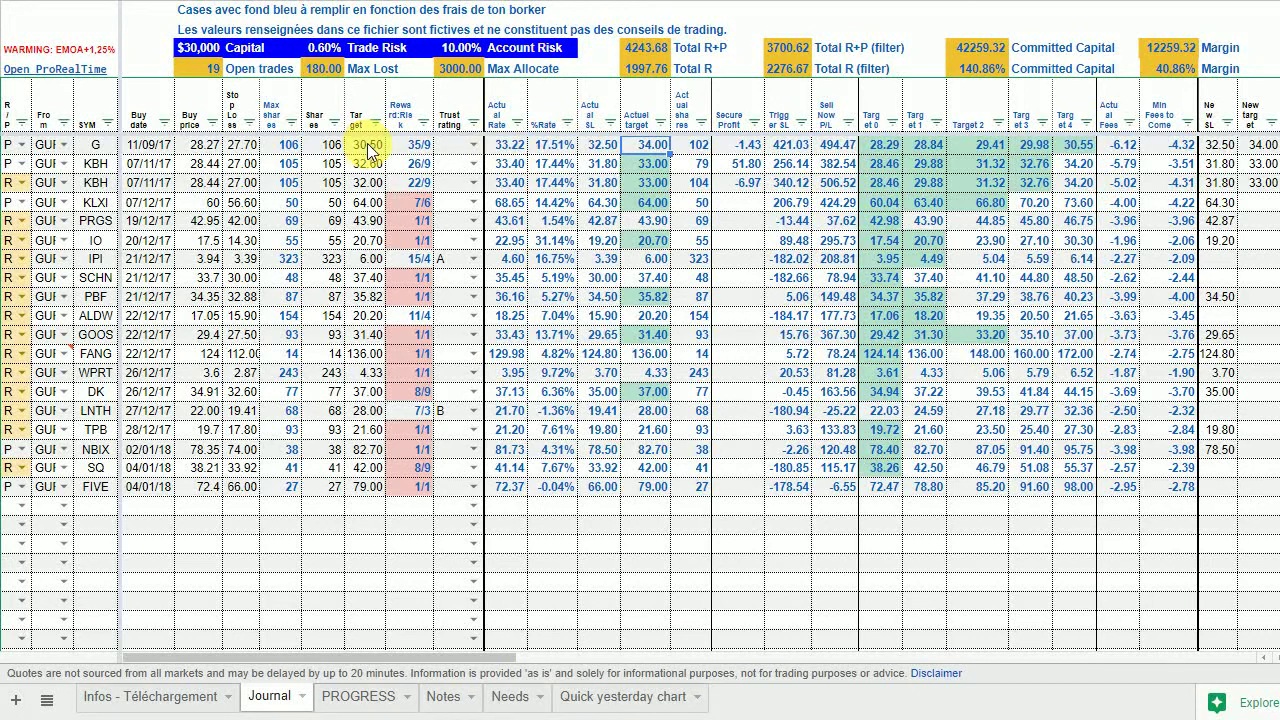
click(645, 155)
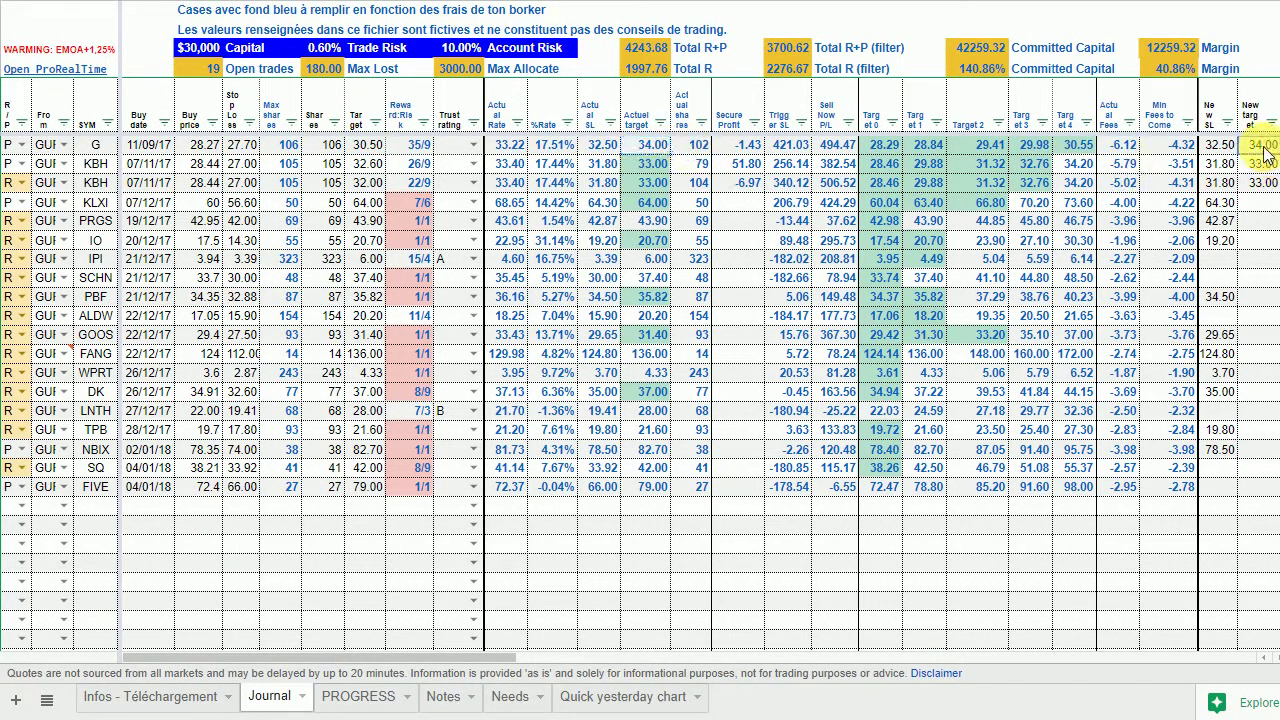
click(1262, 147)
click(688, 150)
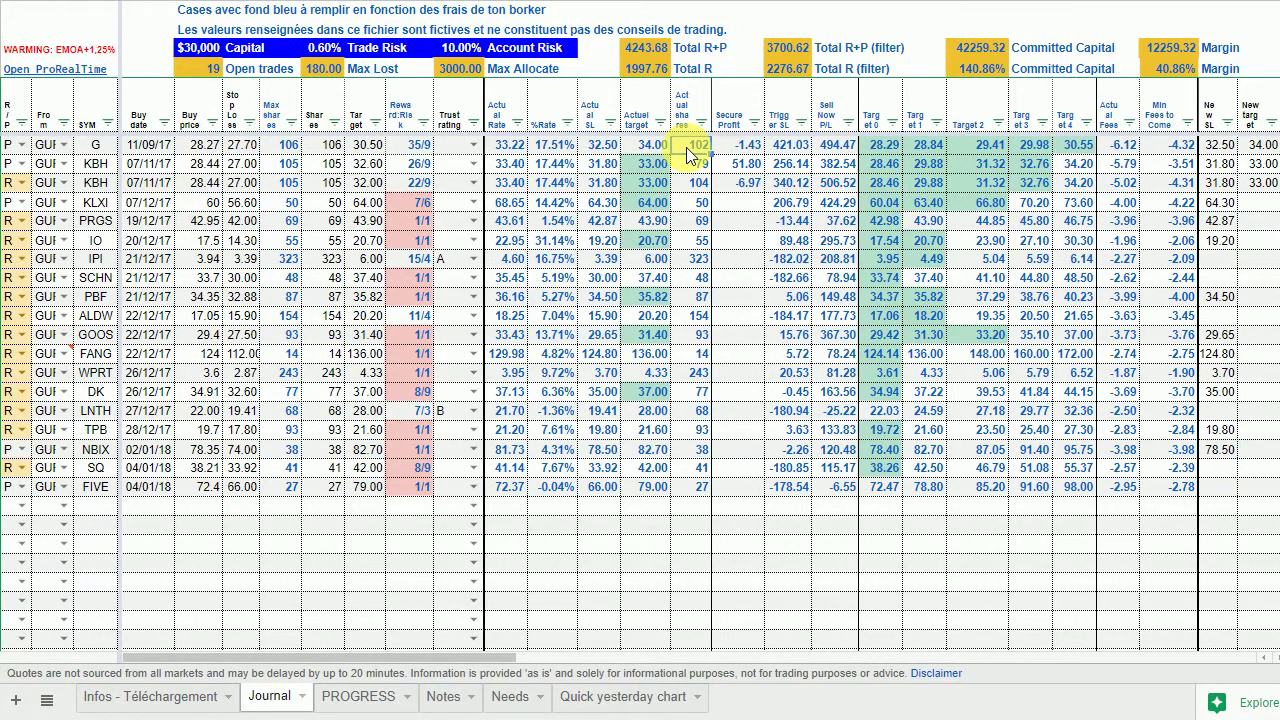
key(Left)
key(Left)
key(Left)
click(687, 146)
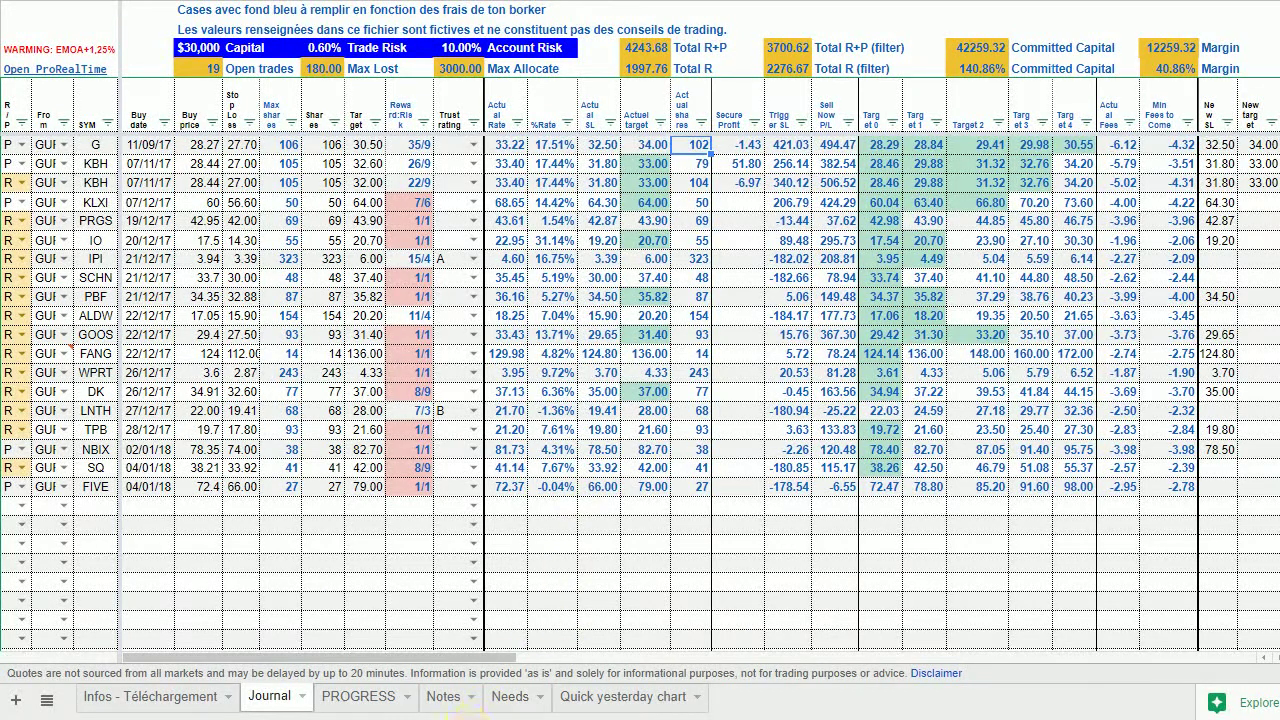
click(728, 146)
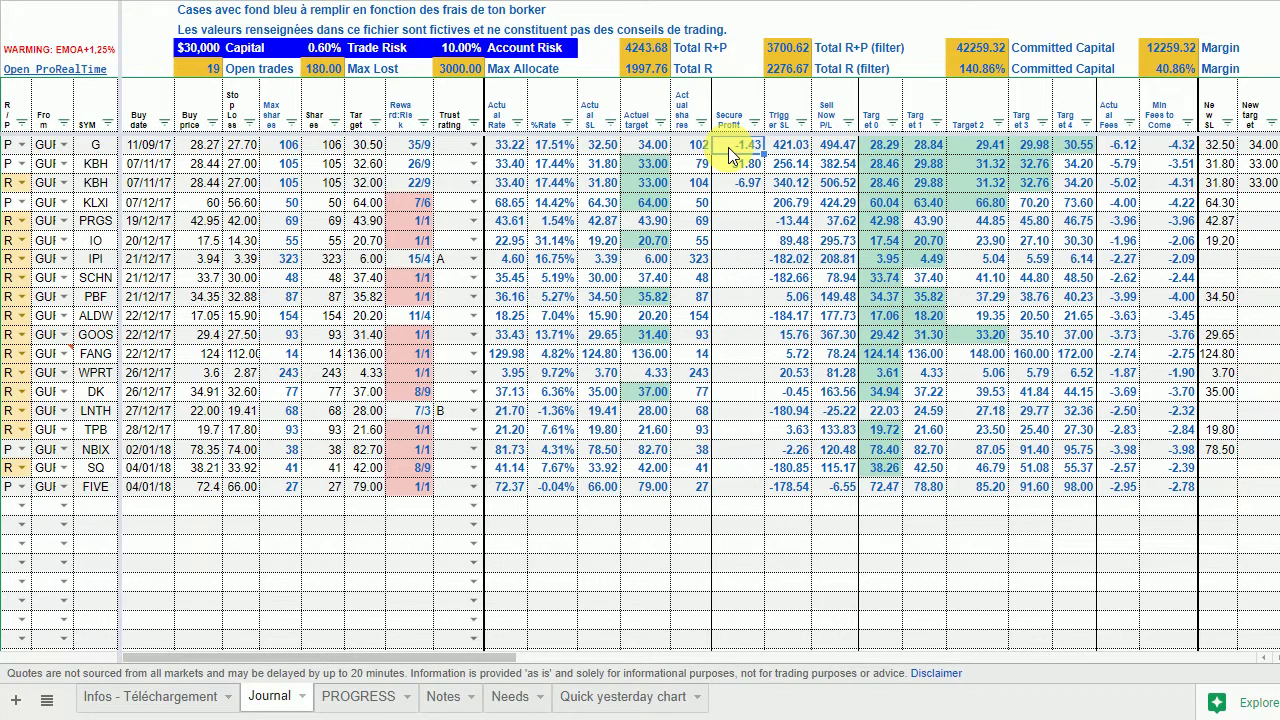
click(779, 146)
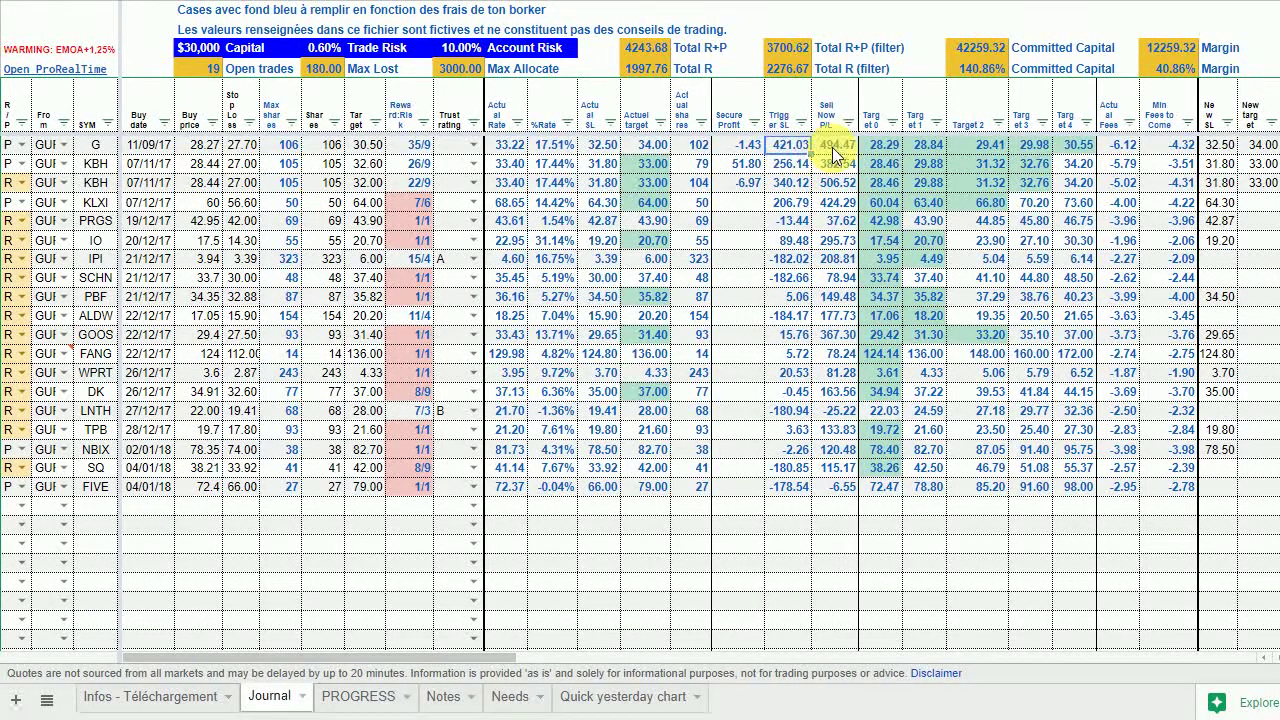
click(836, 152)
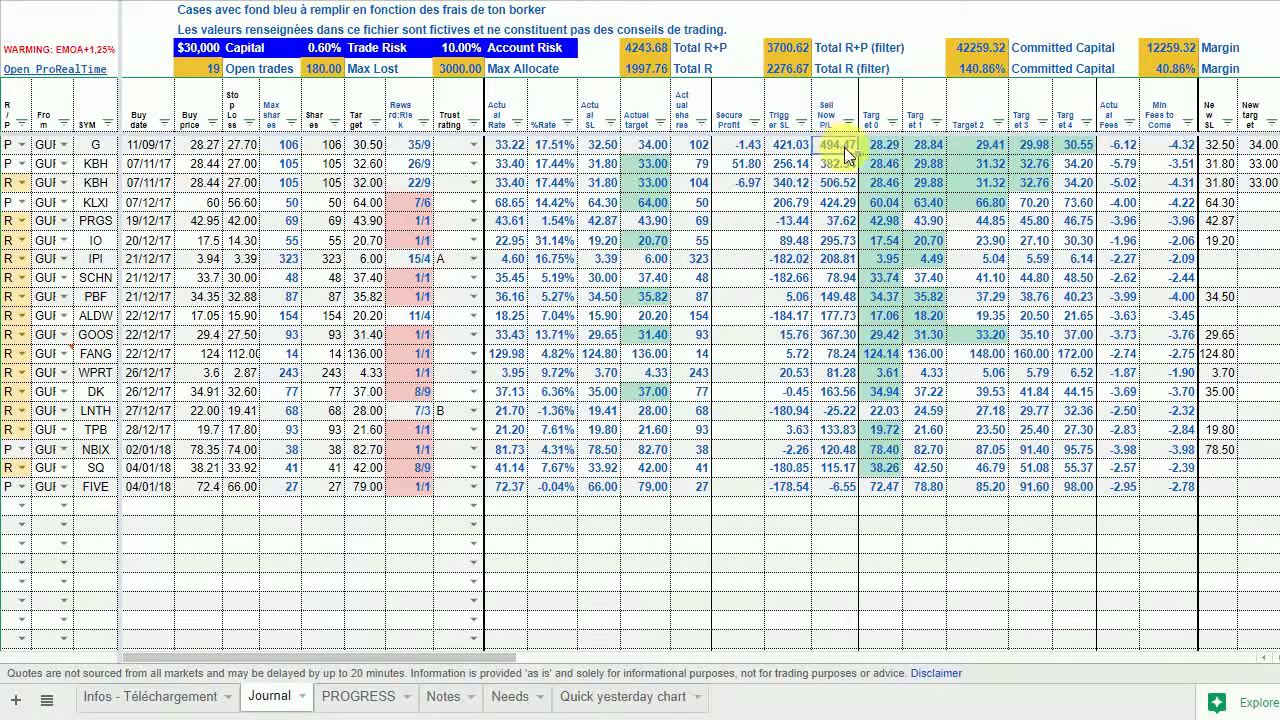
click(872, 145)
drag(877, 108, 1077, 112)
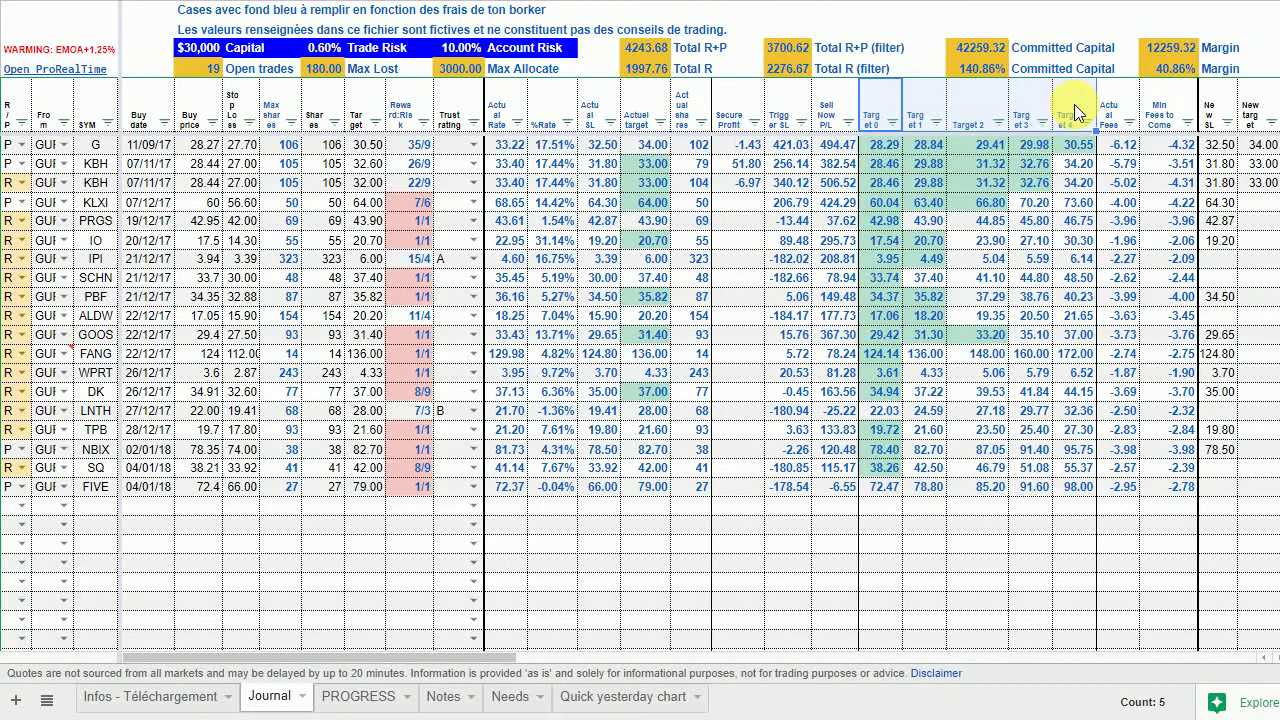
click(876, 116)
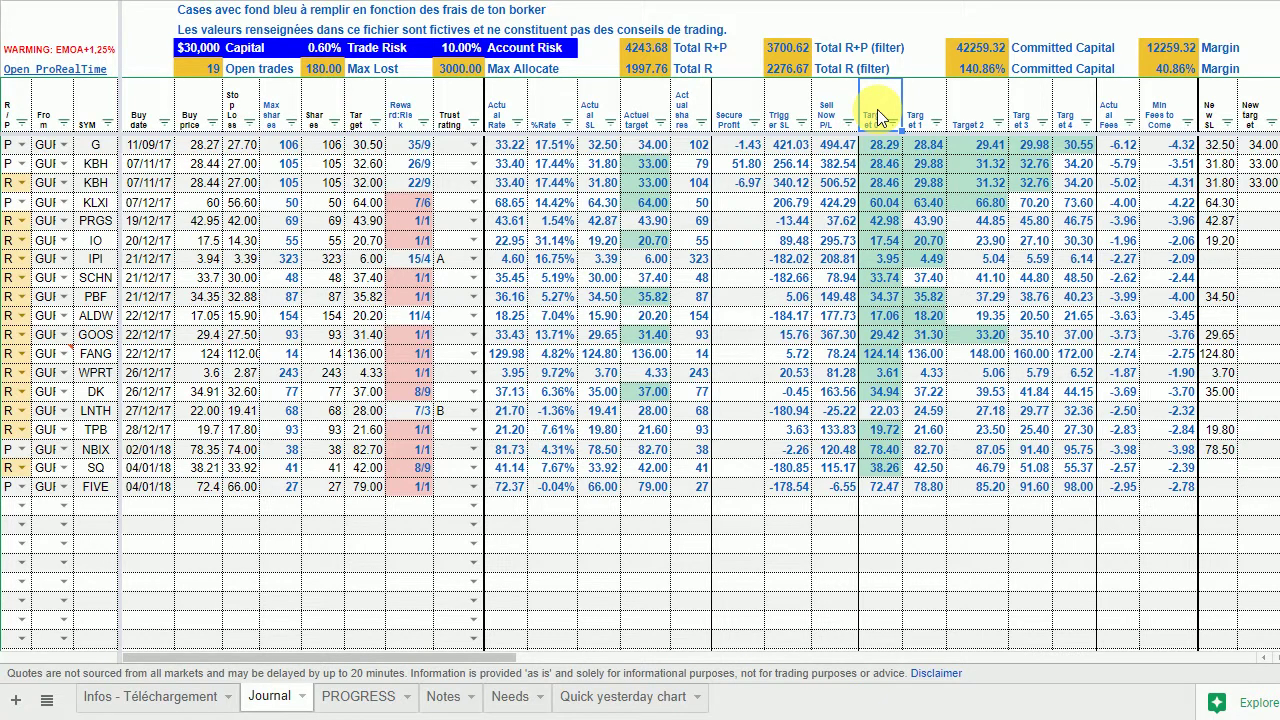
click(870, 150)
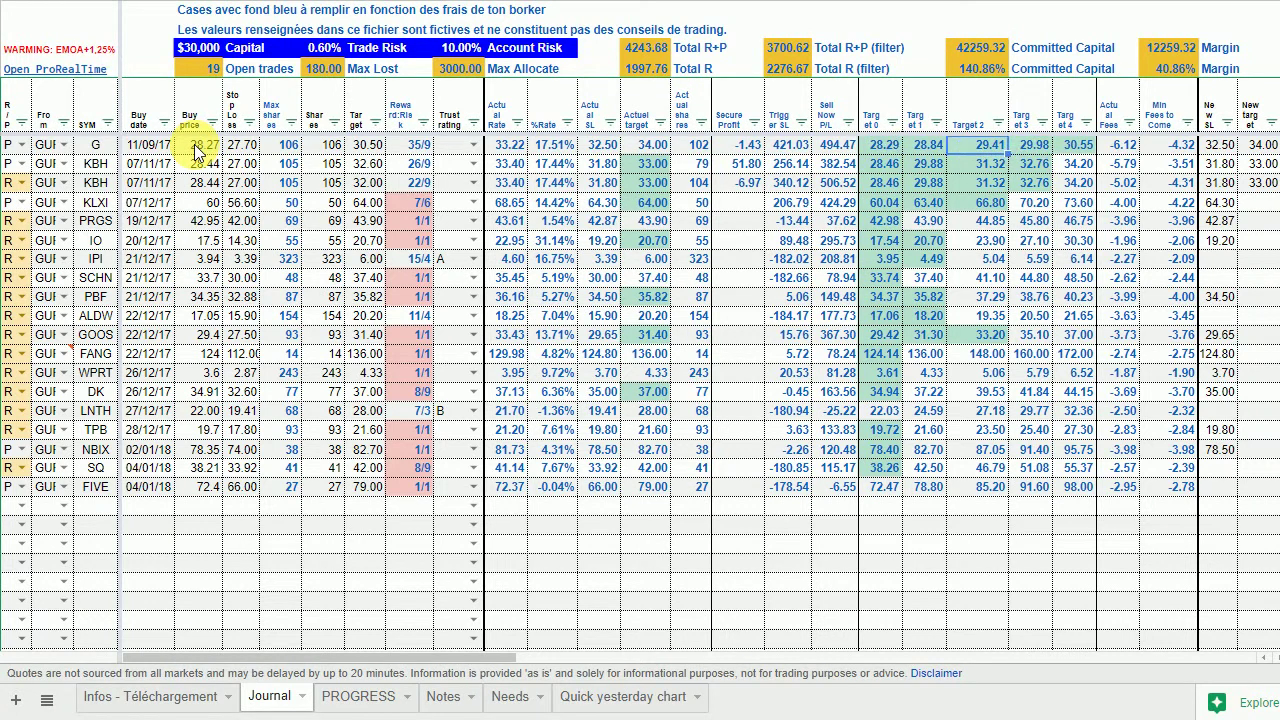
key(Right)
key(Right)
key(Right)
key(Right)
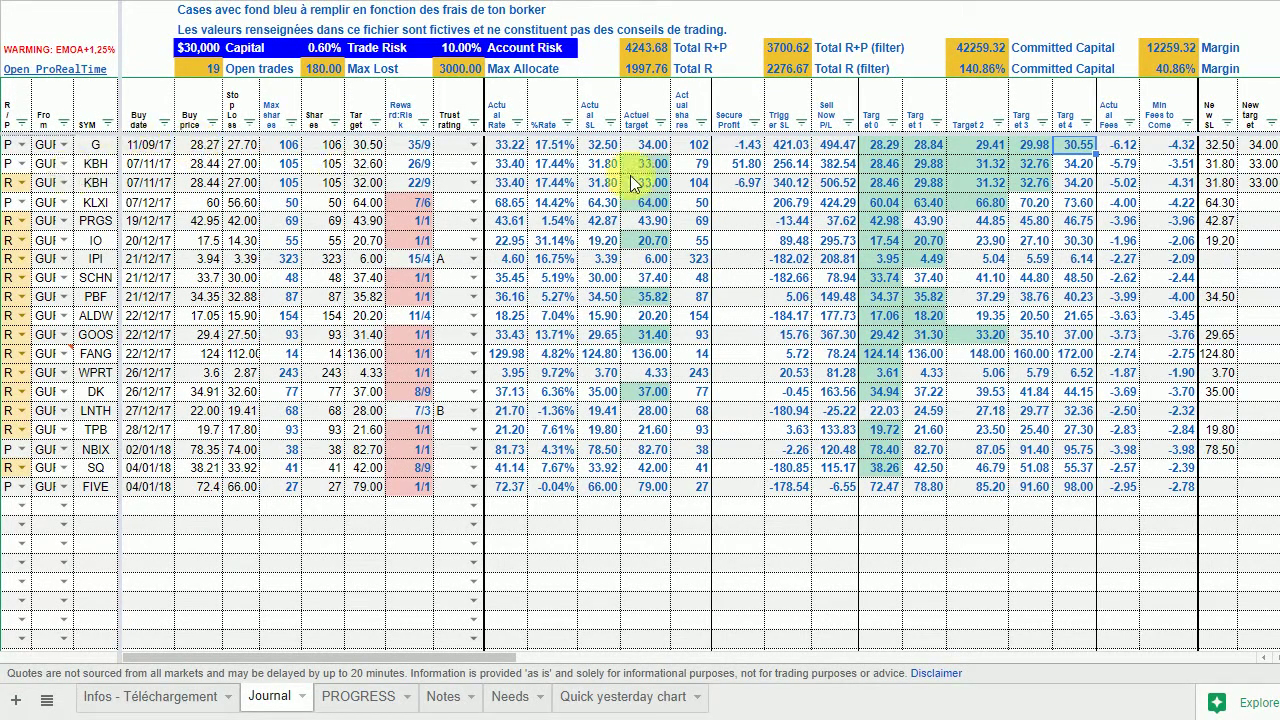
click(927, 149)
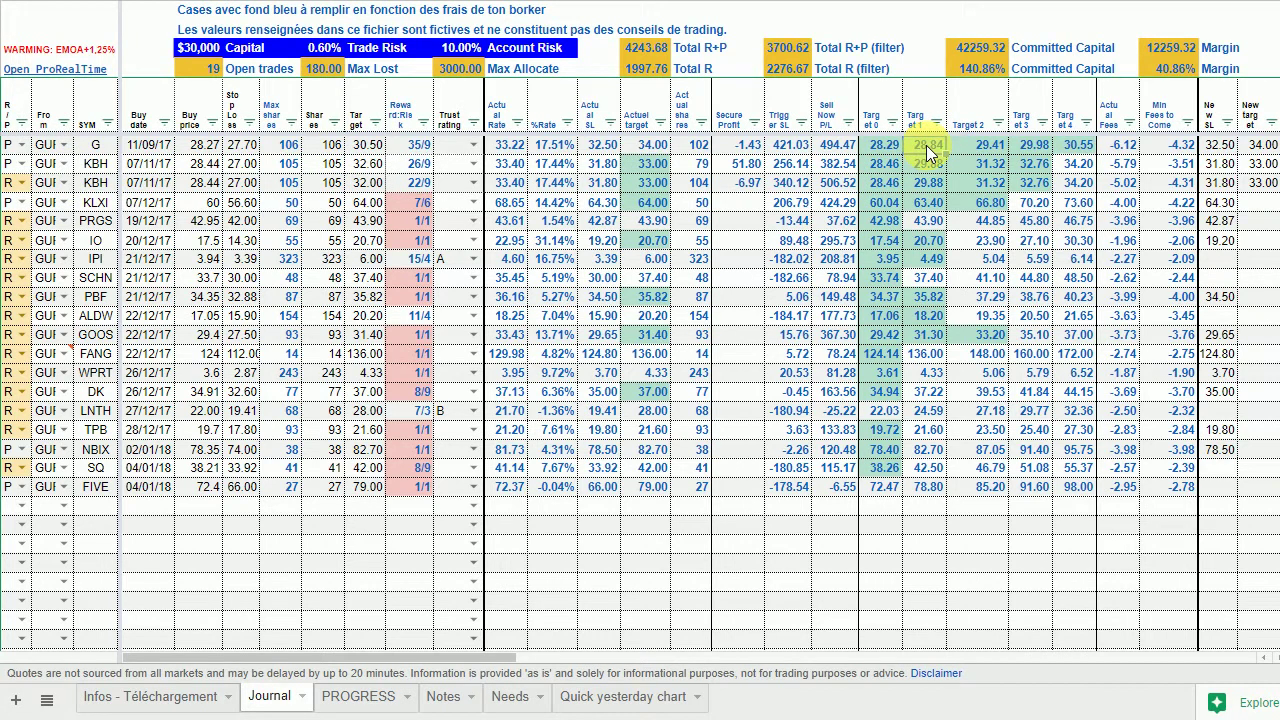
key(Right)
key(Right)
key(Right)
key(Right)
key(Right)
key(Right)
key(Right)
key(Left)
key(Left)
key(Left)
key(Right)
key(Right)
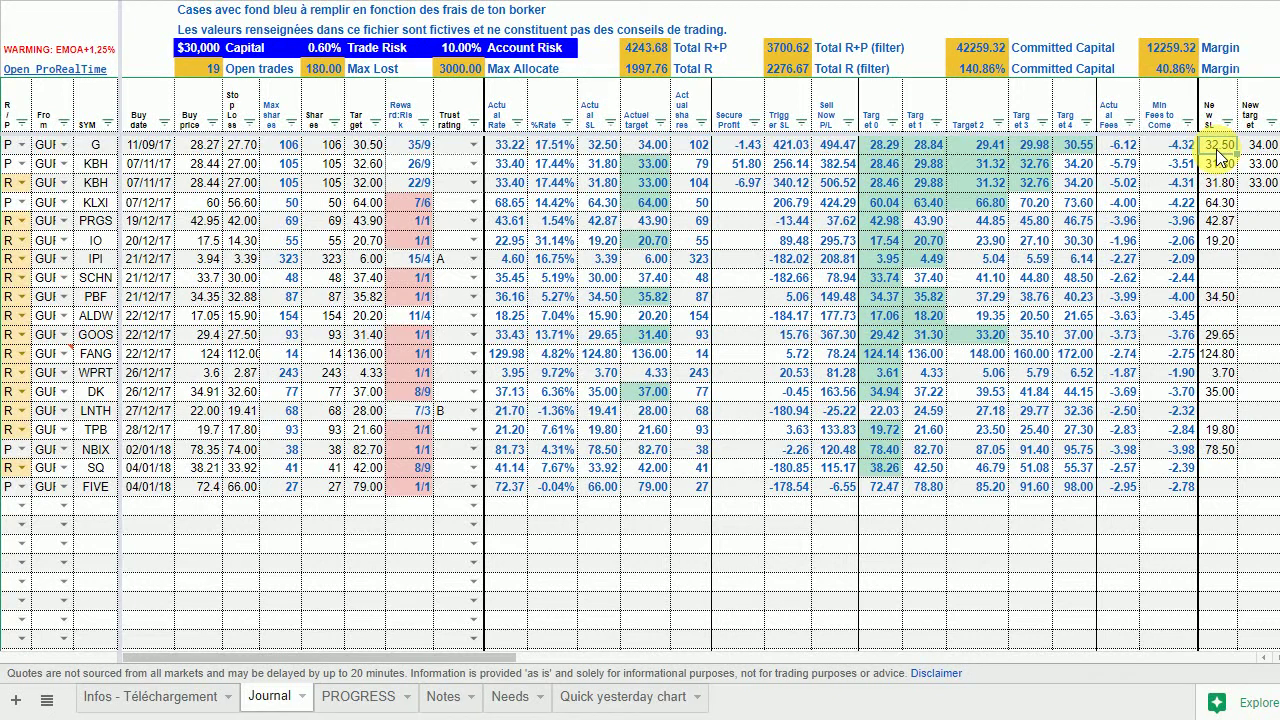
click(603, 148)
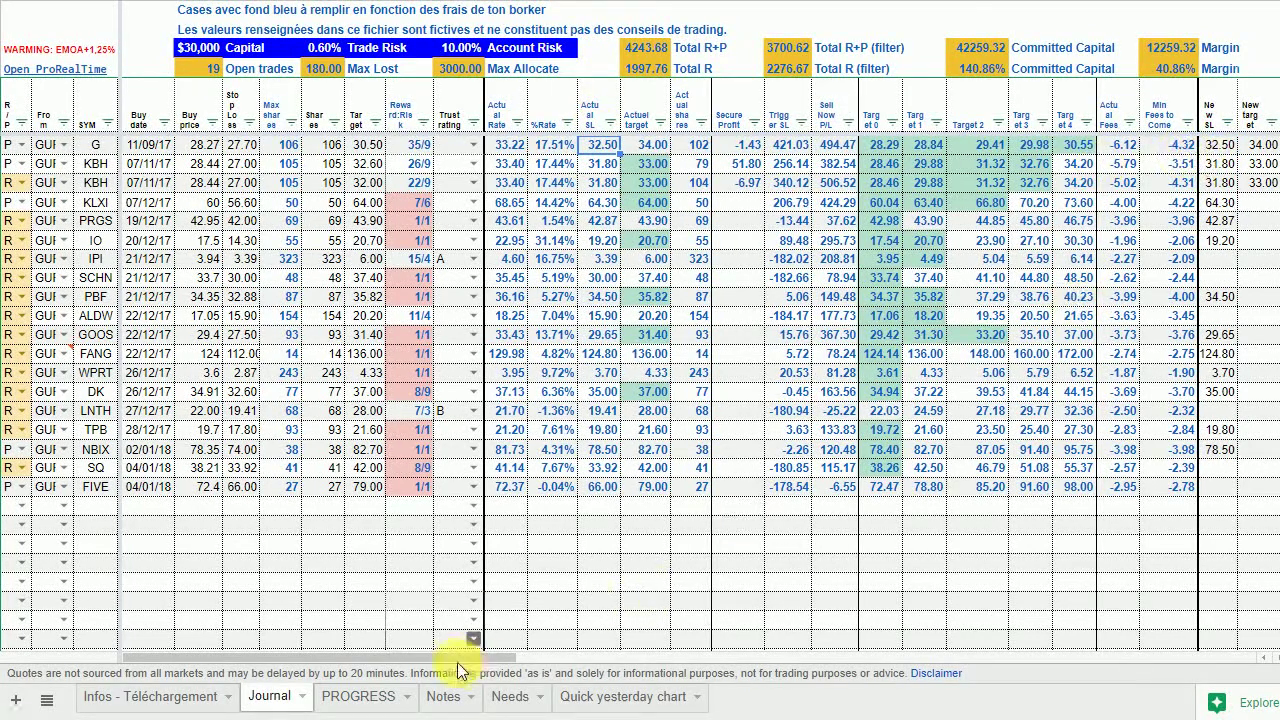
Scroll right and check the first trade's New SL and New target values
drag(462, 658, 645, 660)
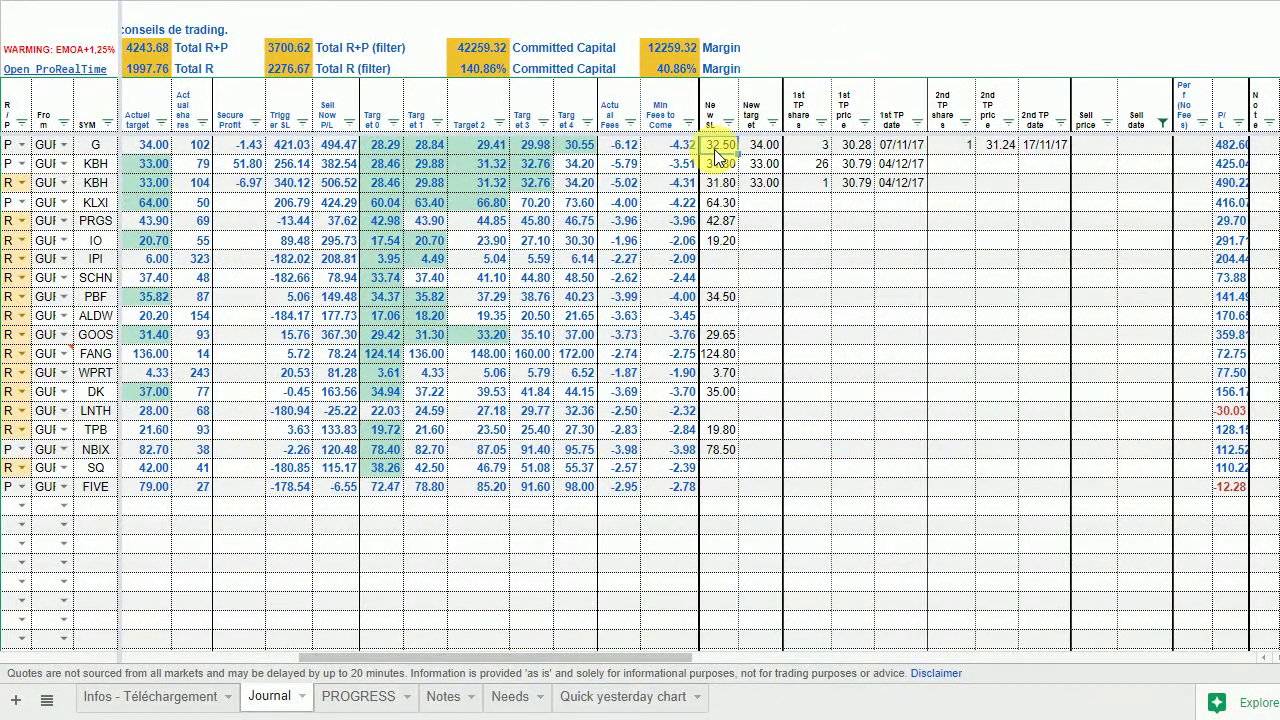
click(715, 150)
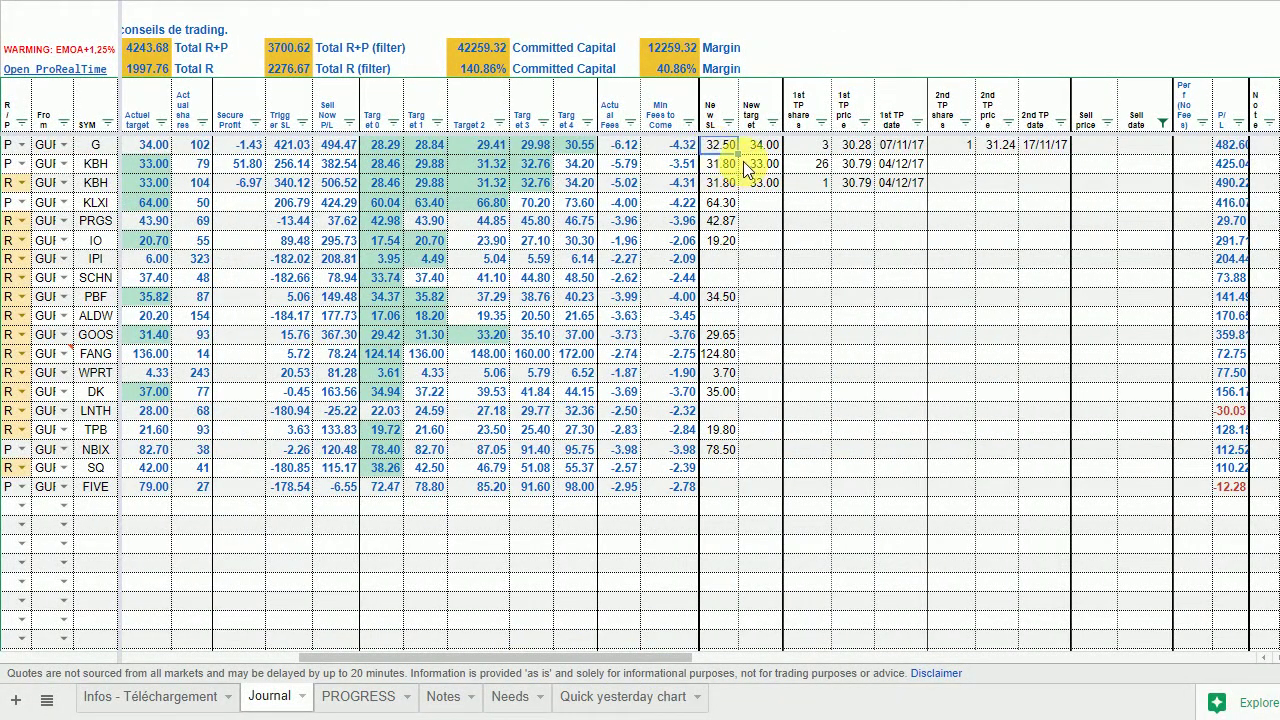
click(762, 148)
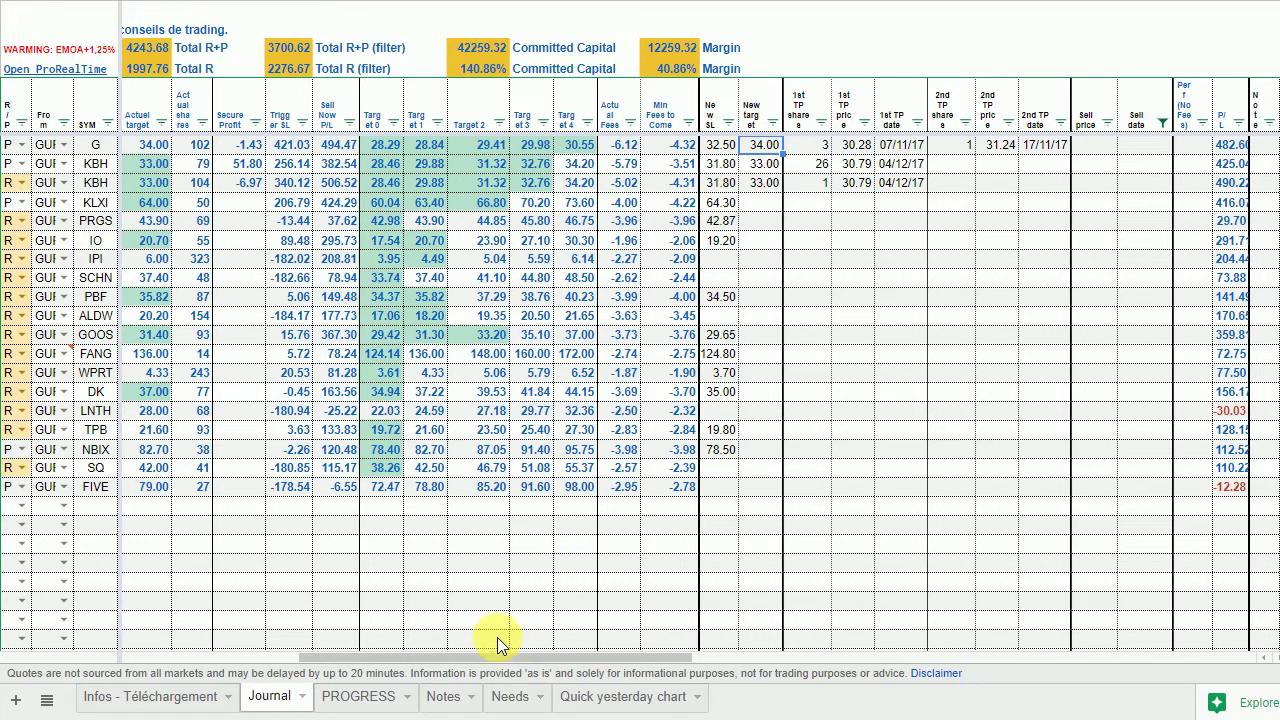
drag(510, 658, 422, 658)
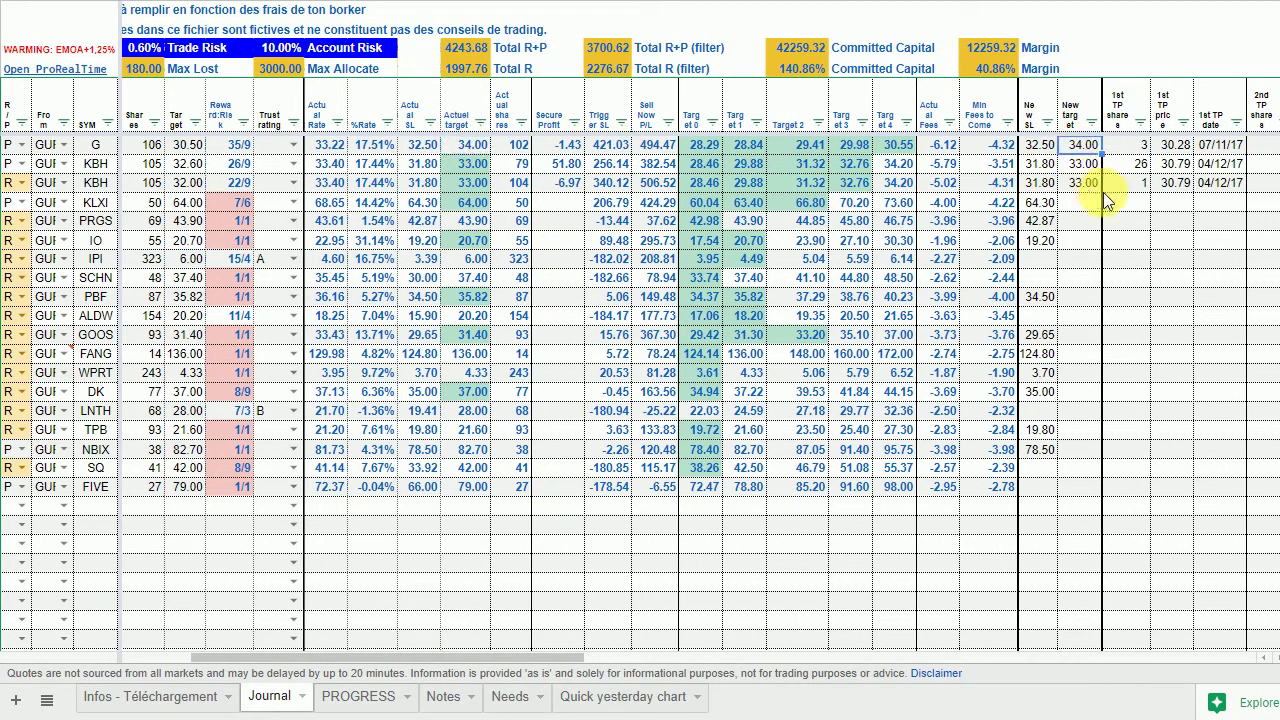
Inspect the first trade's 1st TP columns: 3 shares at 30.28
drag(563, 660, 755, 662)
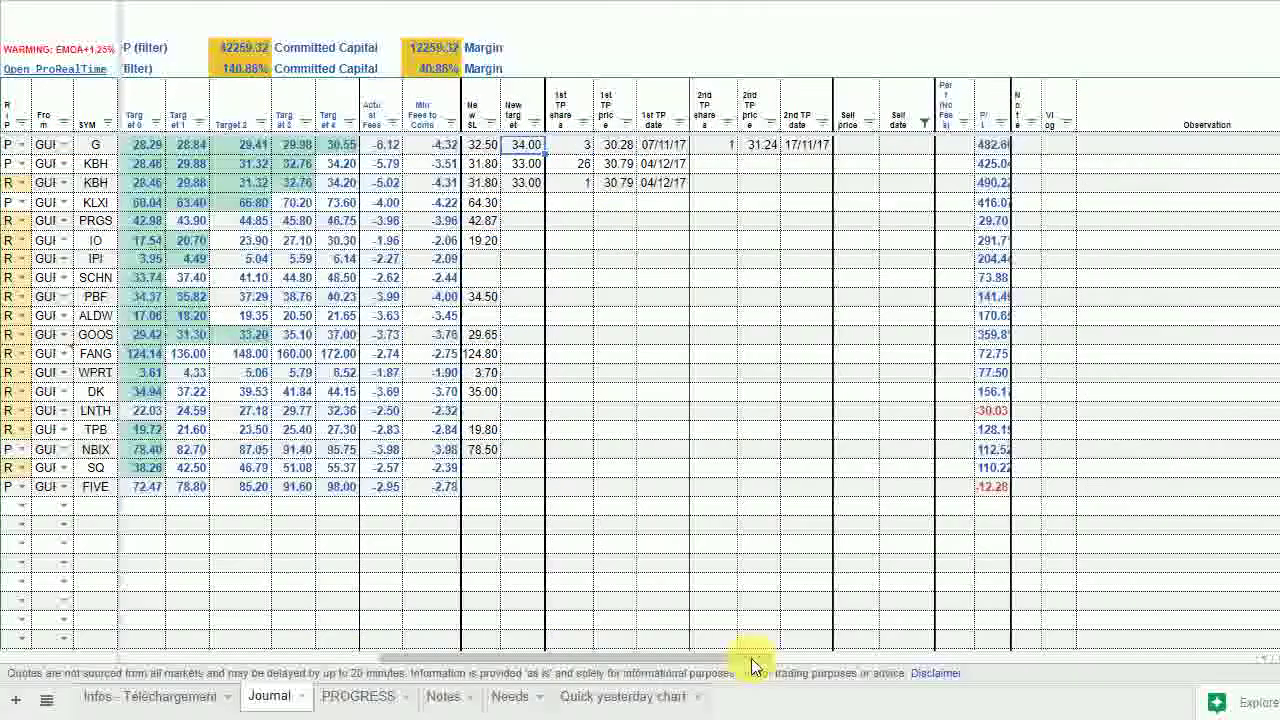
click(568, 112)
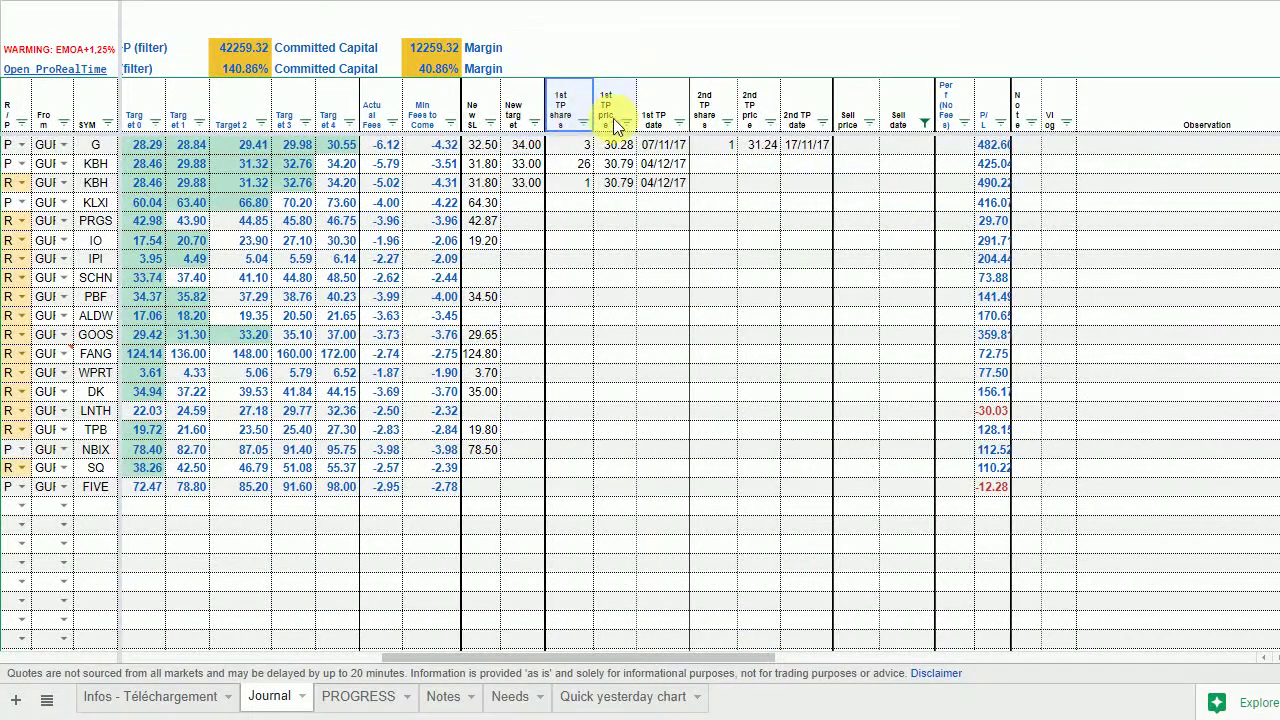
drag(615, 122, 656, 119)
click(577, 146)
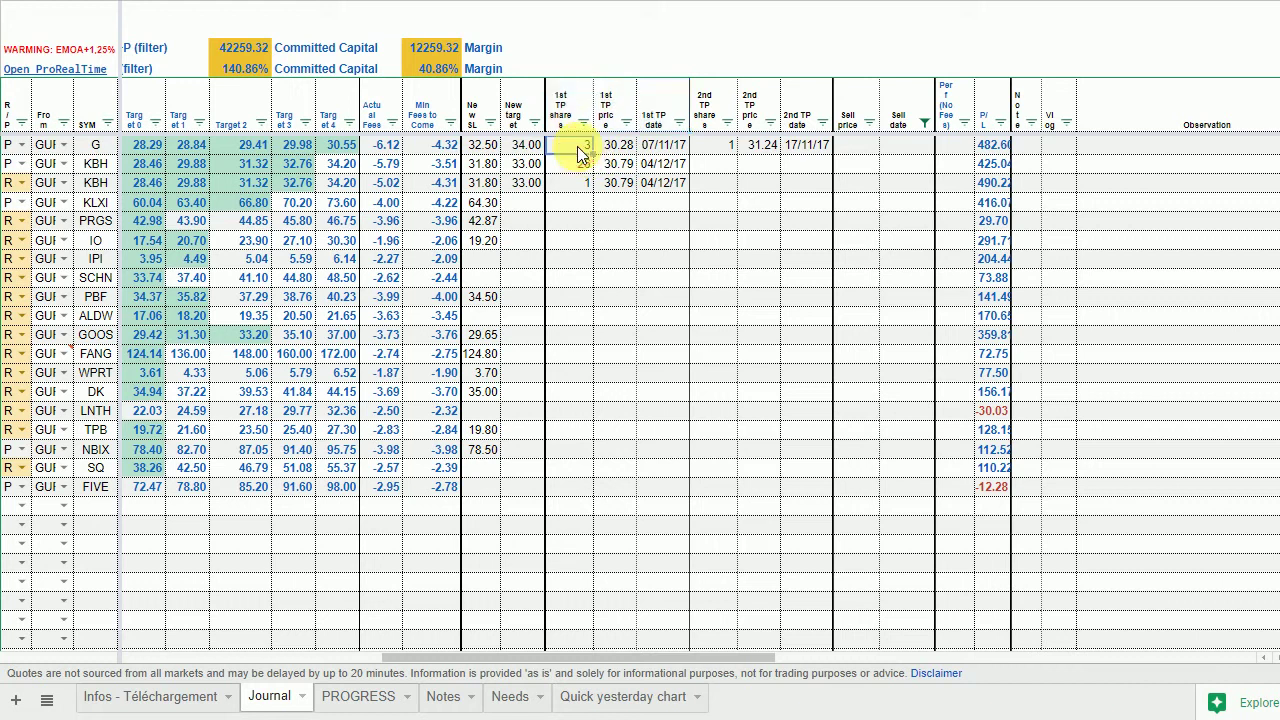
key(Right)
key(Right)
key(Right)
key(Right)
key(Right)
key(Right)
Set the Sell date filter to Select all so every trade shows again
click(900, 145)
click(866, 148)
click(925, 121)
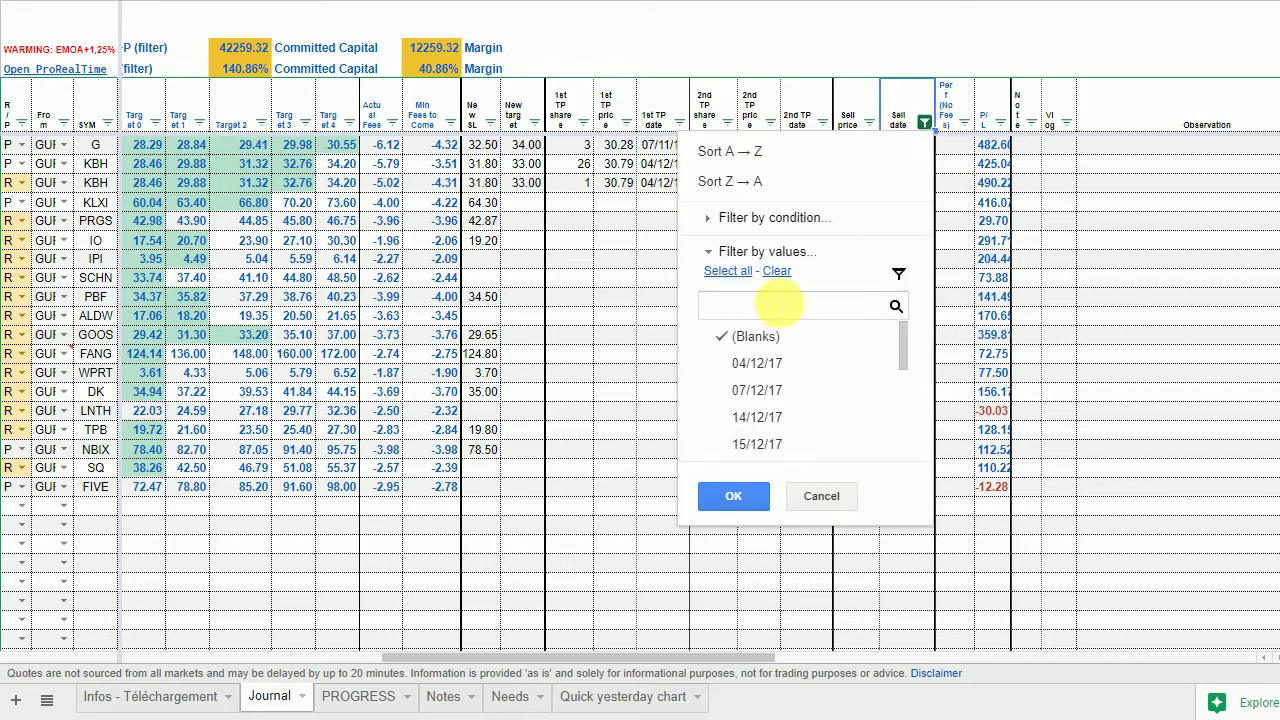
click(728, 271)
click(737, 497)
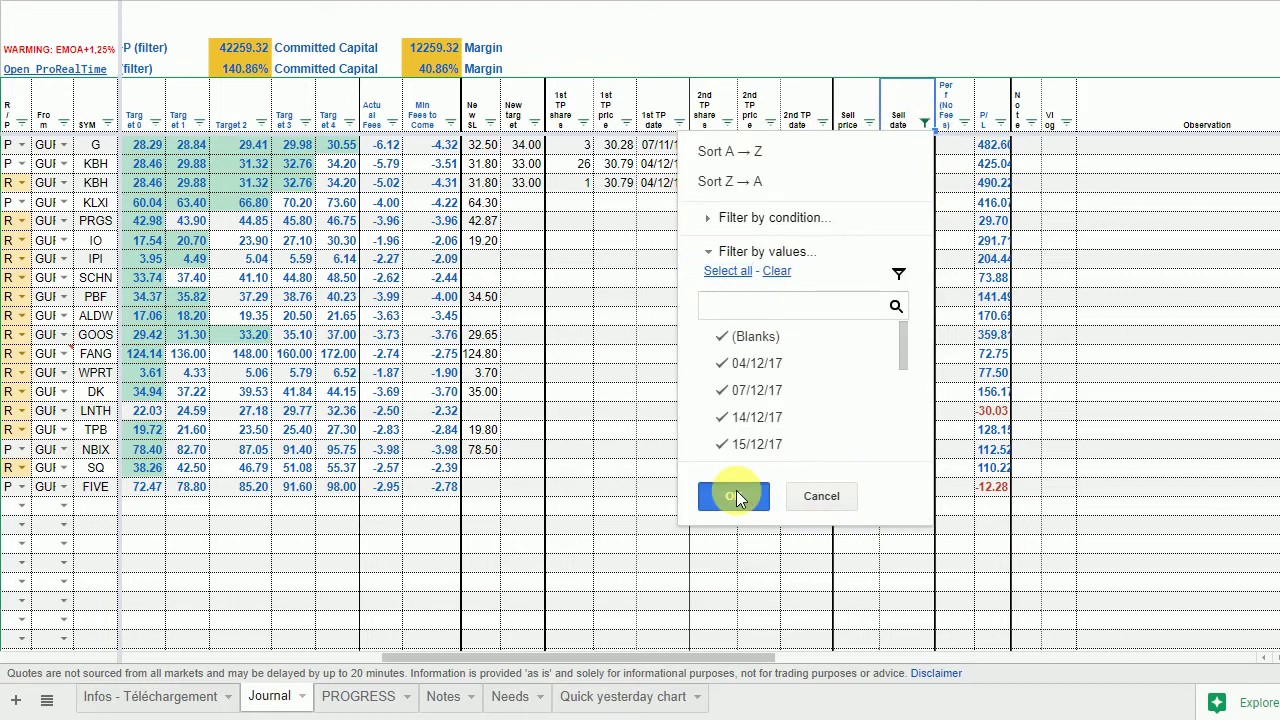
Review the DS trade's 26.82% return, 794.73 P/L and note 5, widening the P/L column
click(908, 205)
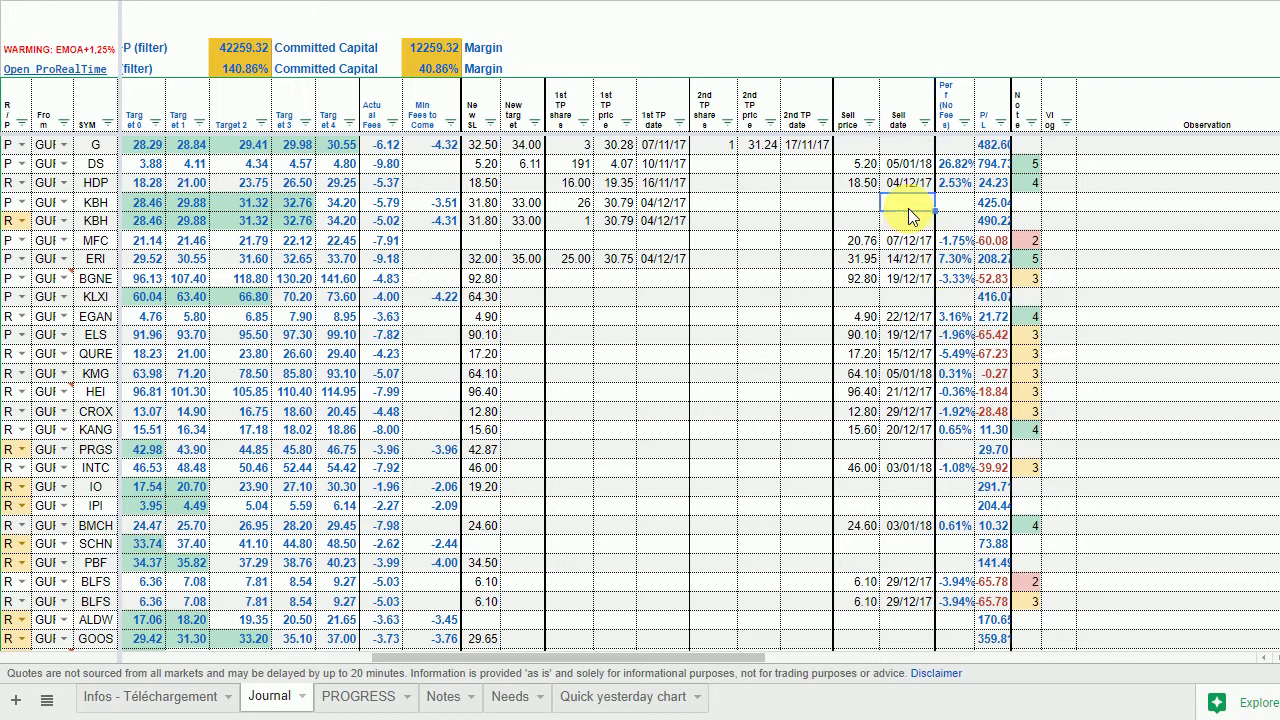
click(856, 164)
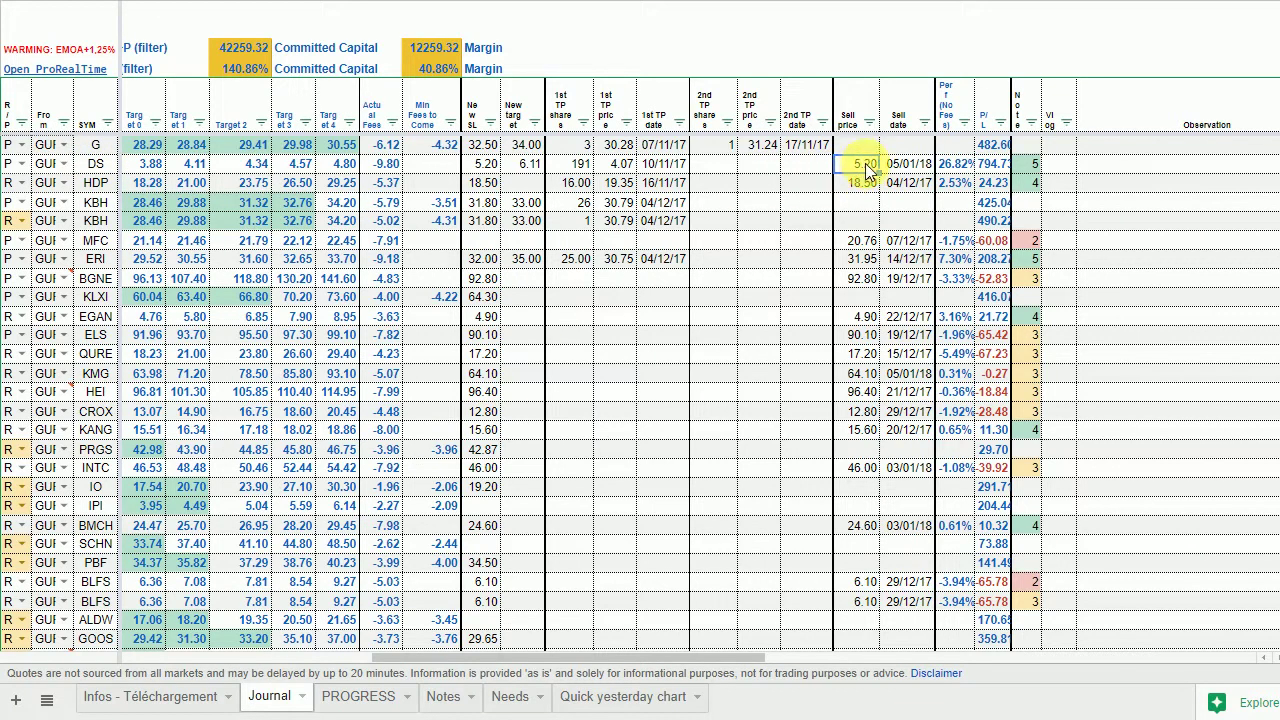
click(906, 170)
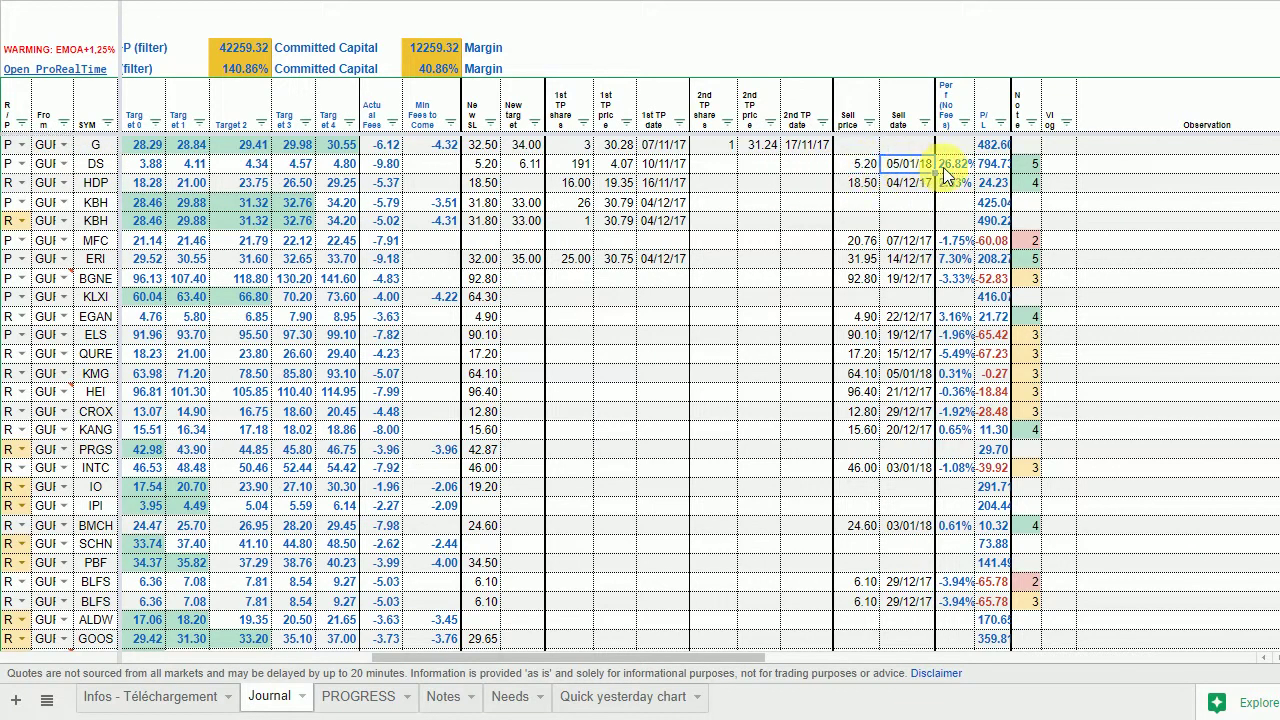
click(951, 166)
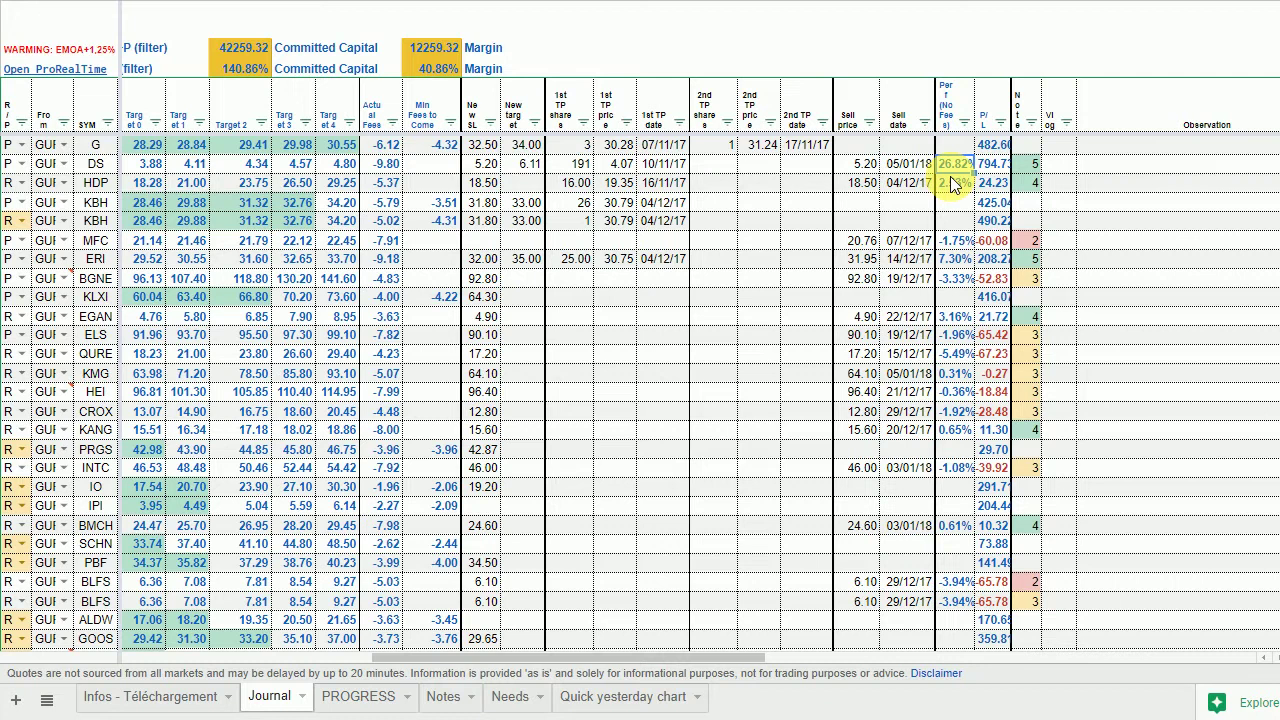
key(Right)
drag(1010, 6, 1019, 6)
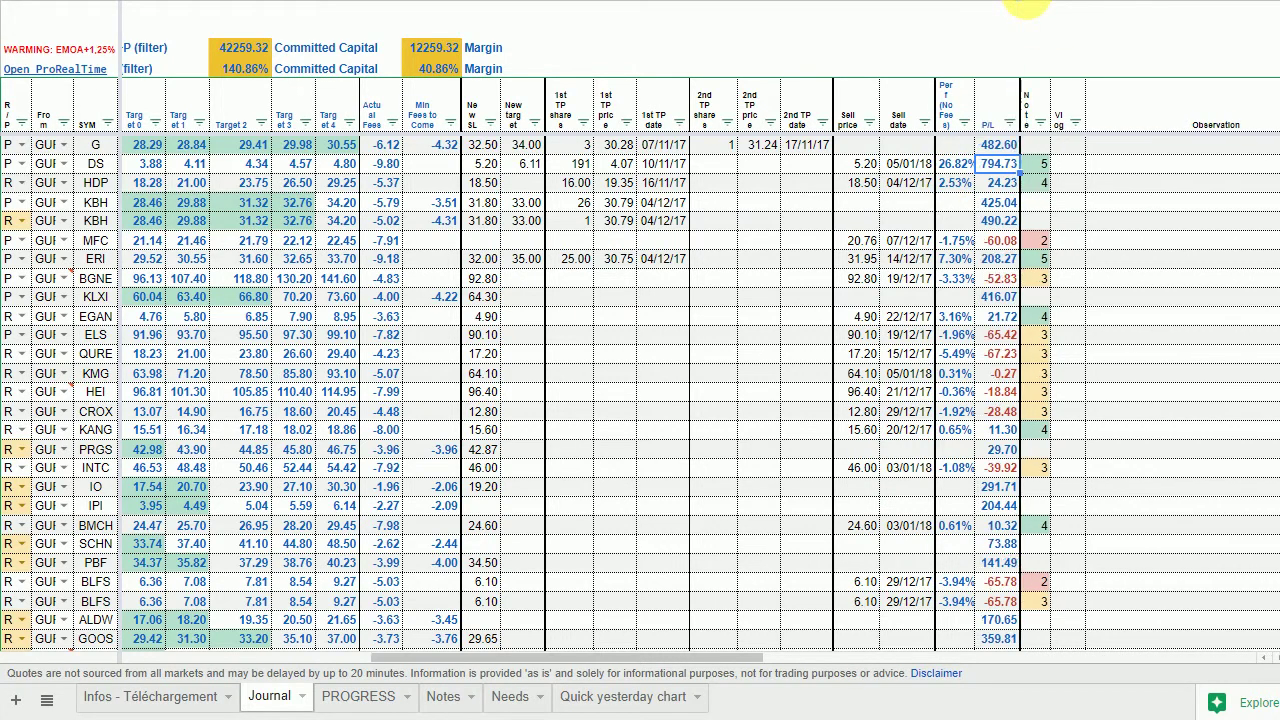
click(1037, 168)
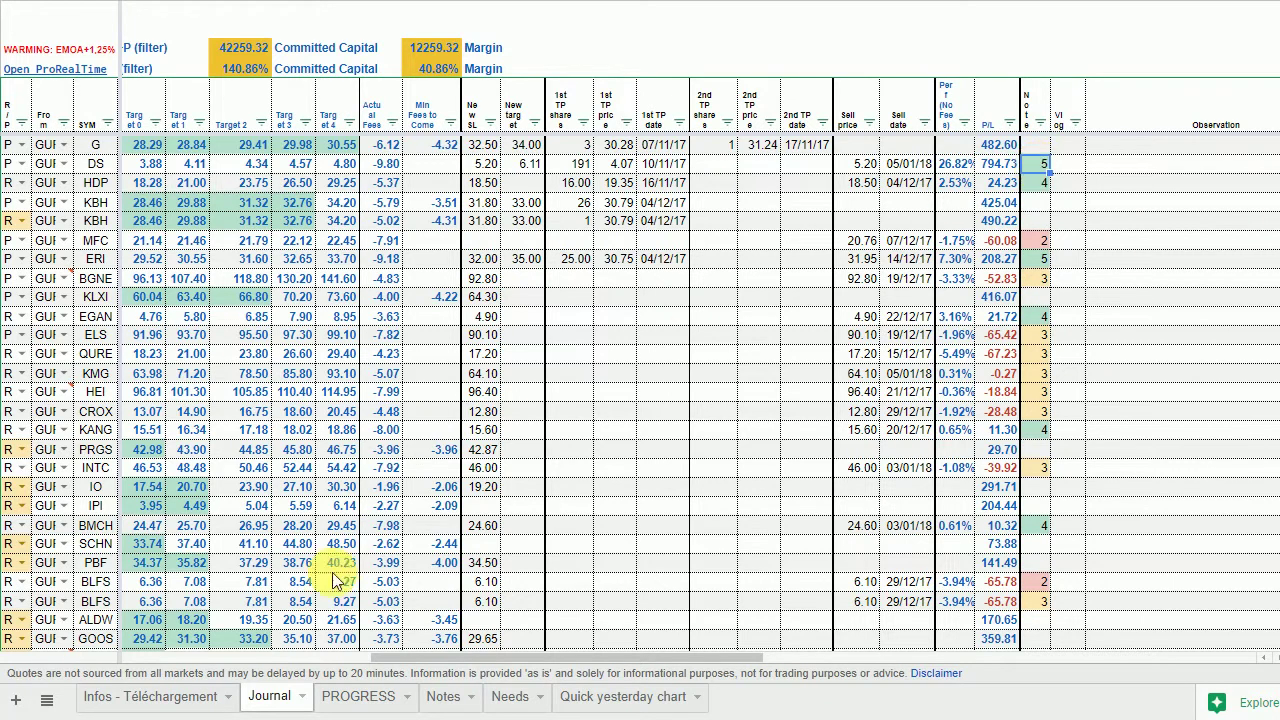
Select the Notes sheet's outcome codes in A1:B5, then return to the Journal
click(446, 707)
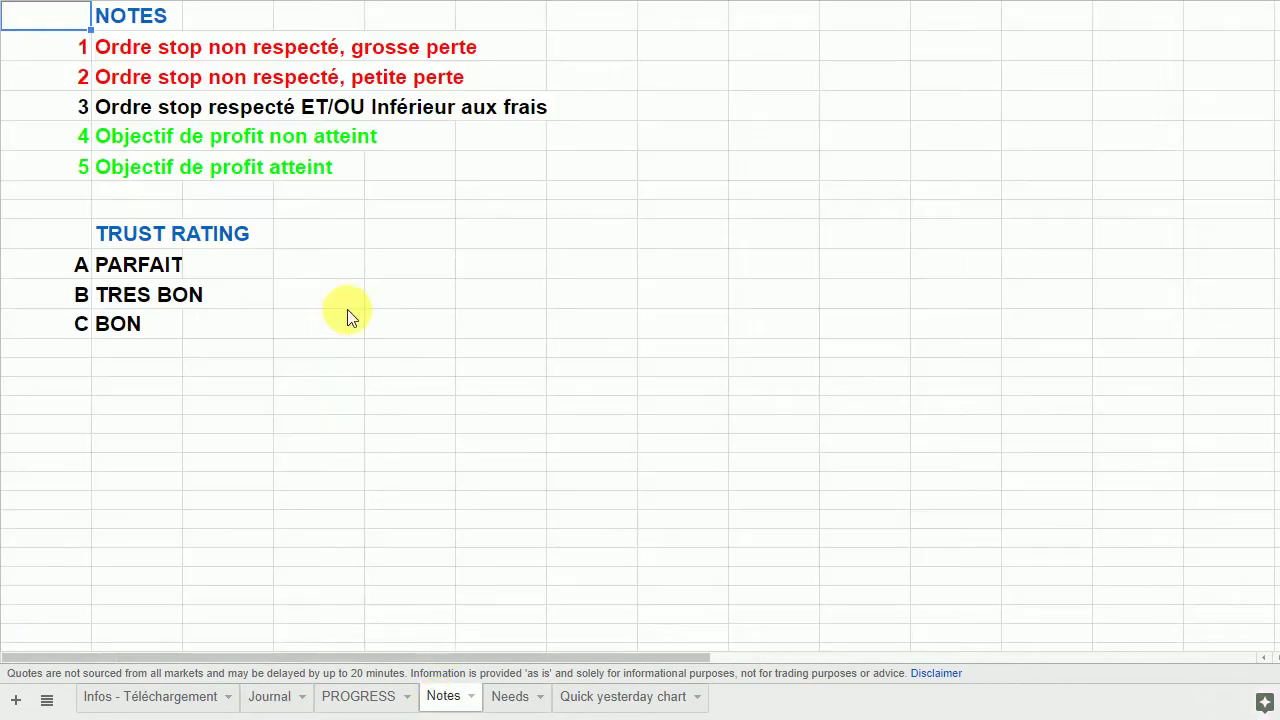
click(100, 47)
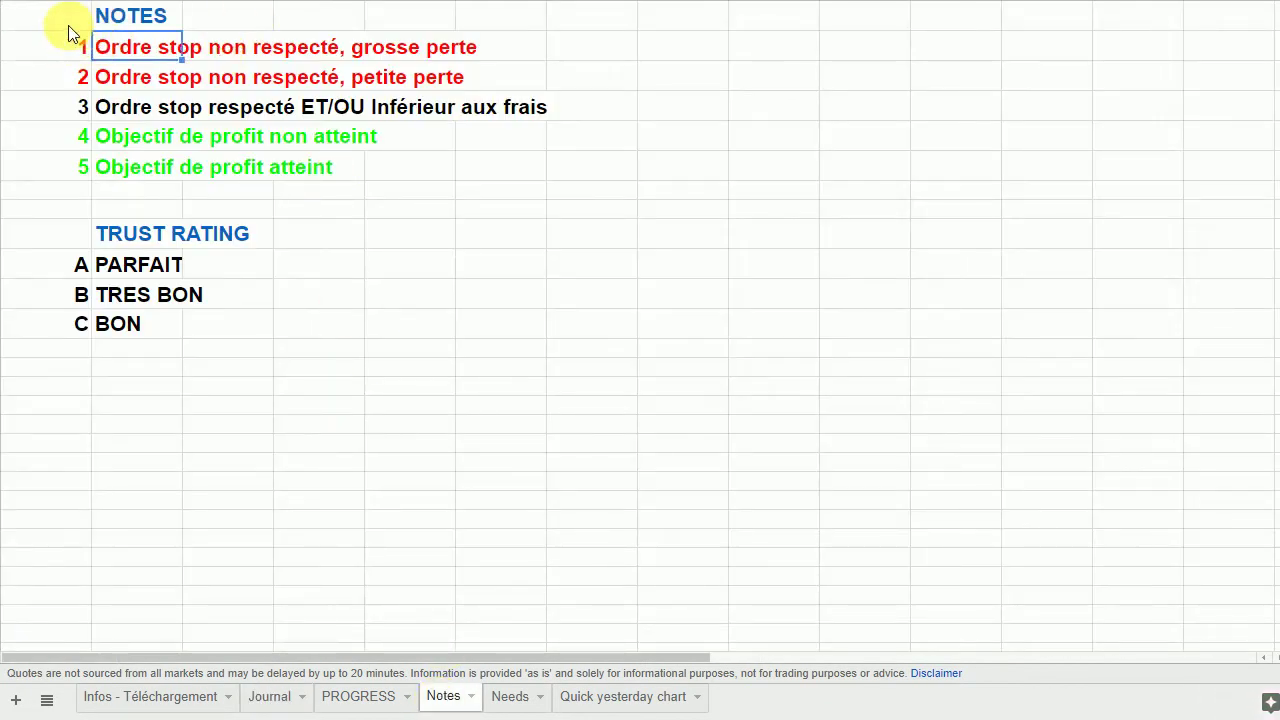
drag(65, 25, 139, 176)
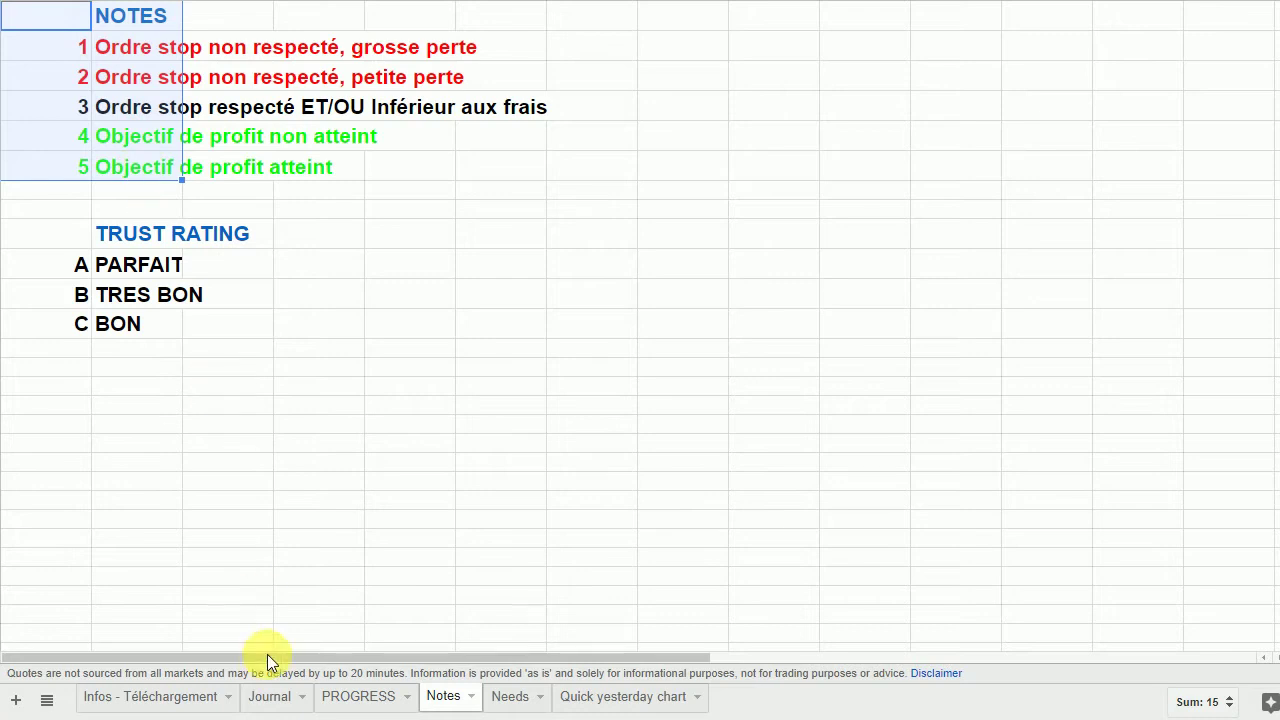
click(268, 700)
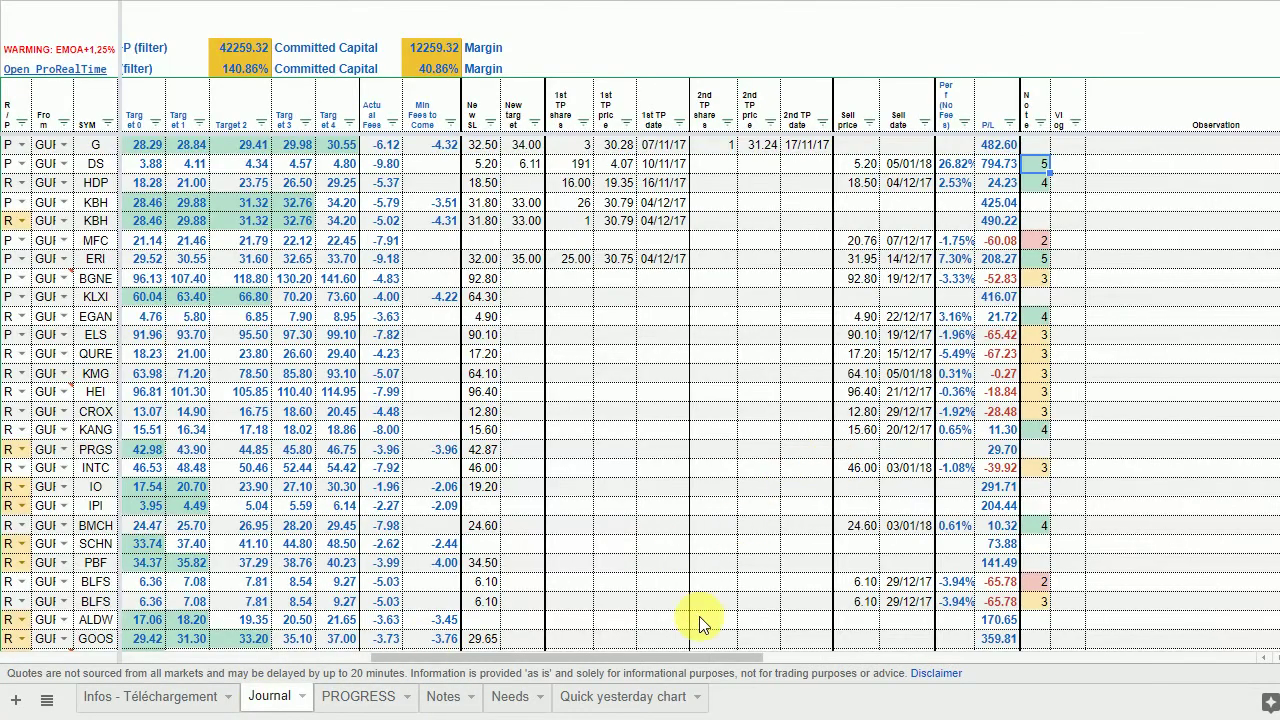
Scroll right through the Journal, pointing out the Observation column
drag(720, 660, 890, 664)
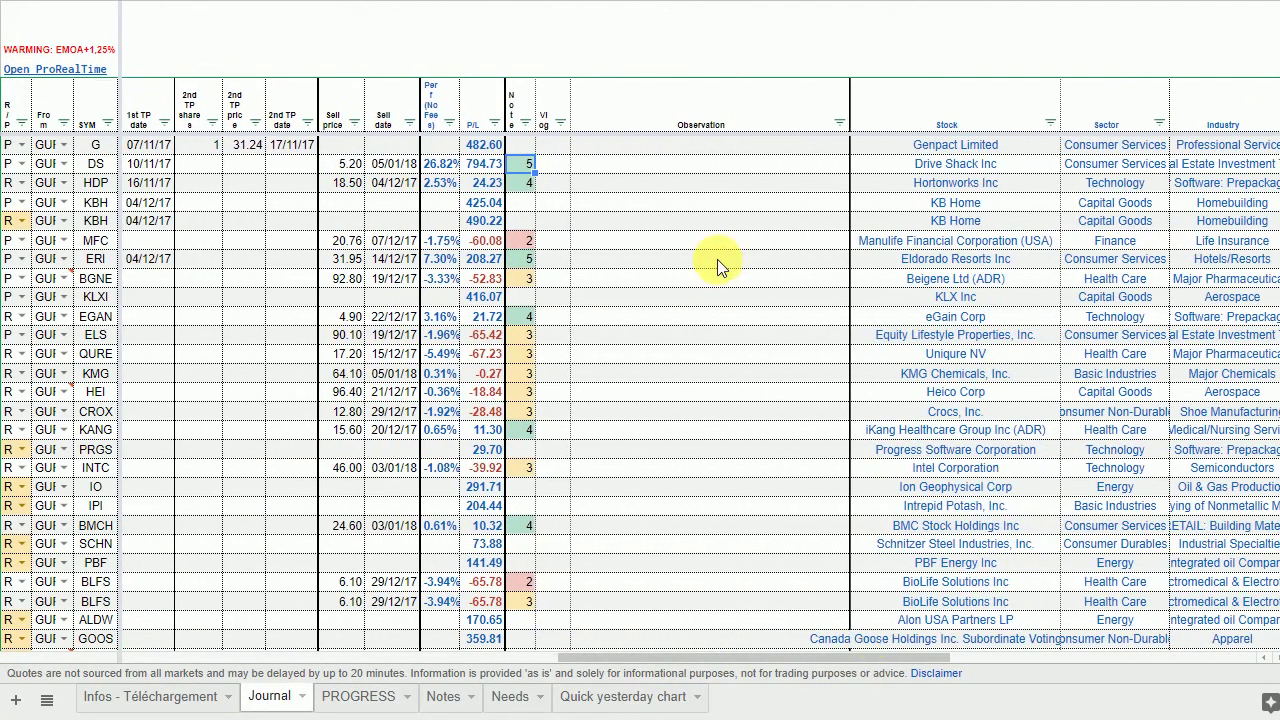
click(640, 119)
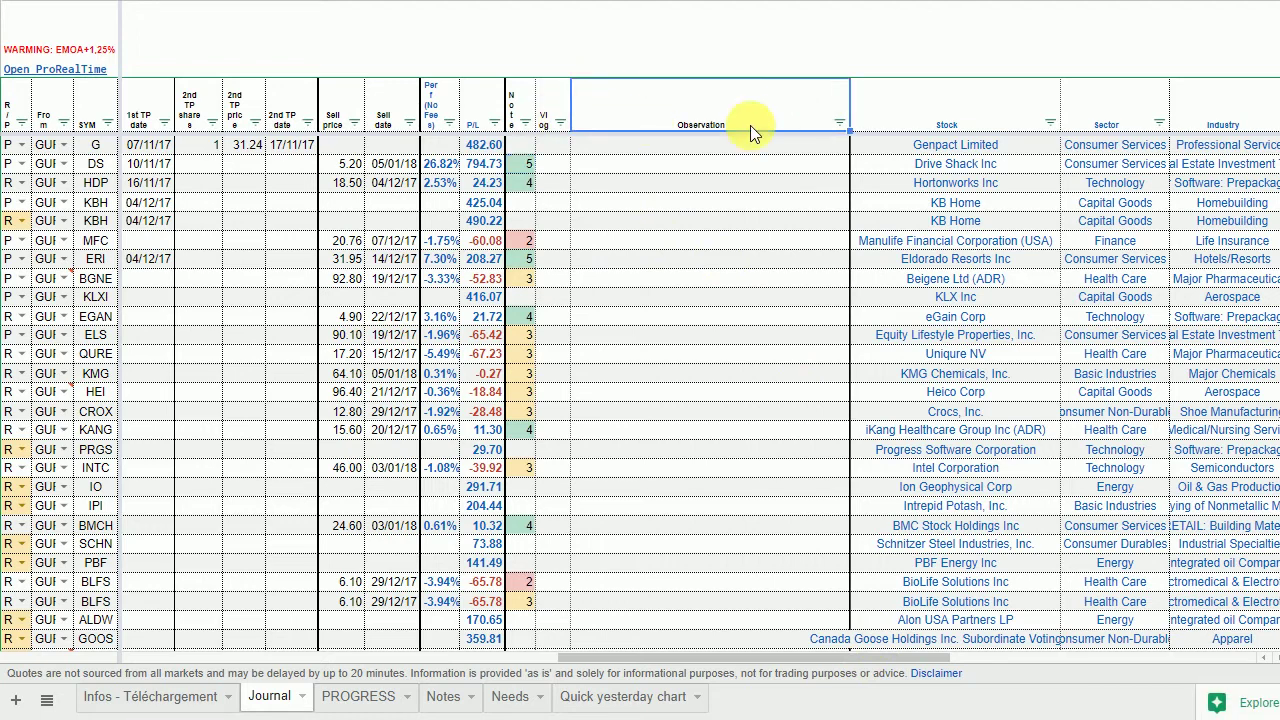
drag(729, 653, 1005, 658)
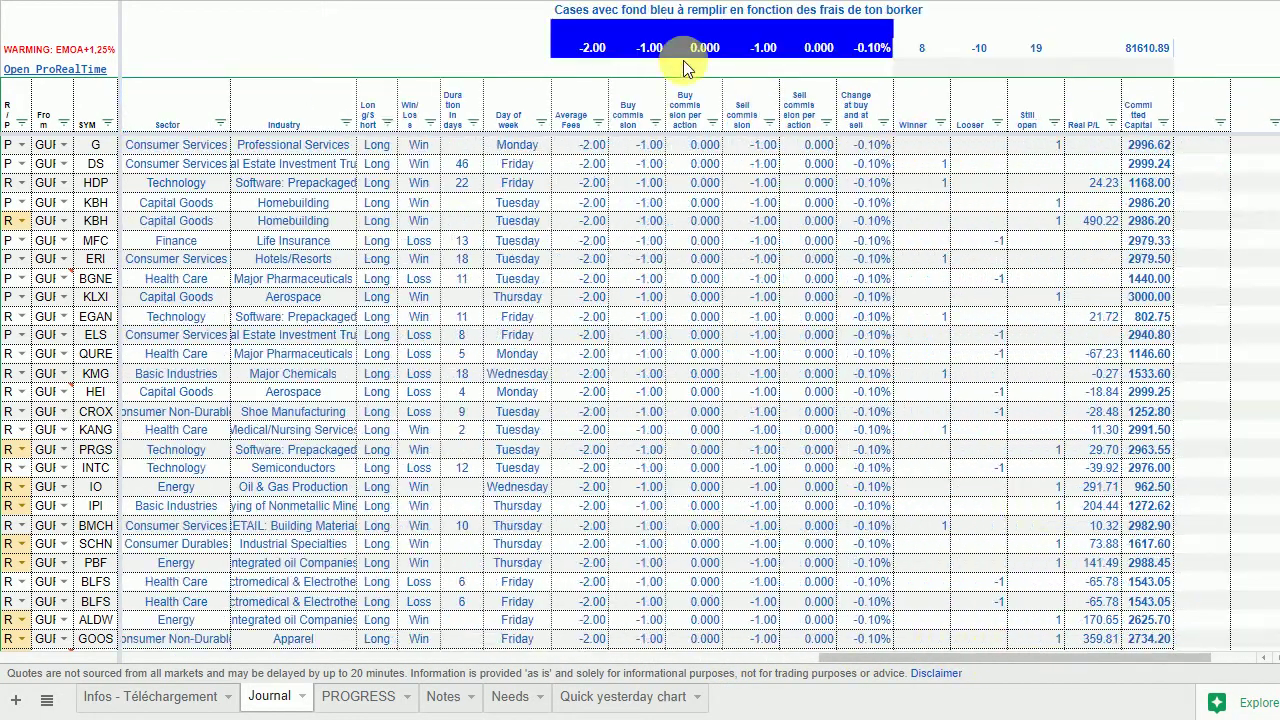
Select the blue fee columns and the winner, loser and still-open totals (8, -10, 19)
click(570, 12)
scroll(857, 634, down, 2)
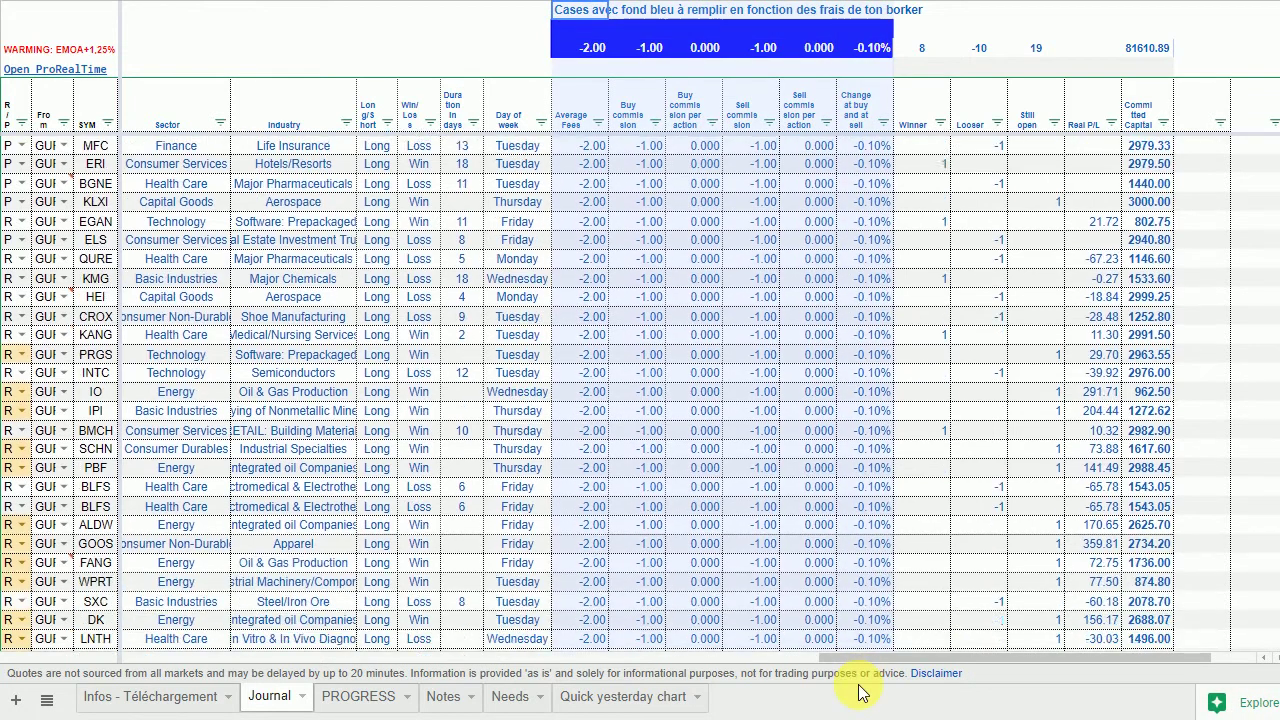
scroll(858, 640, down, 2)
scroll(861, 645, down, 2)
drag(863, 645, 864, 595)
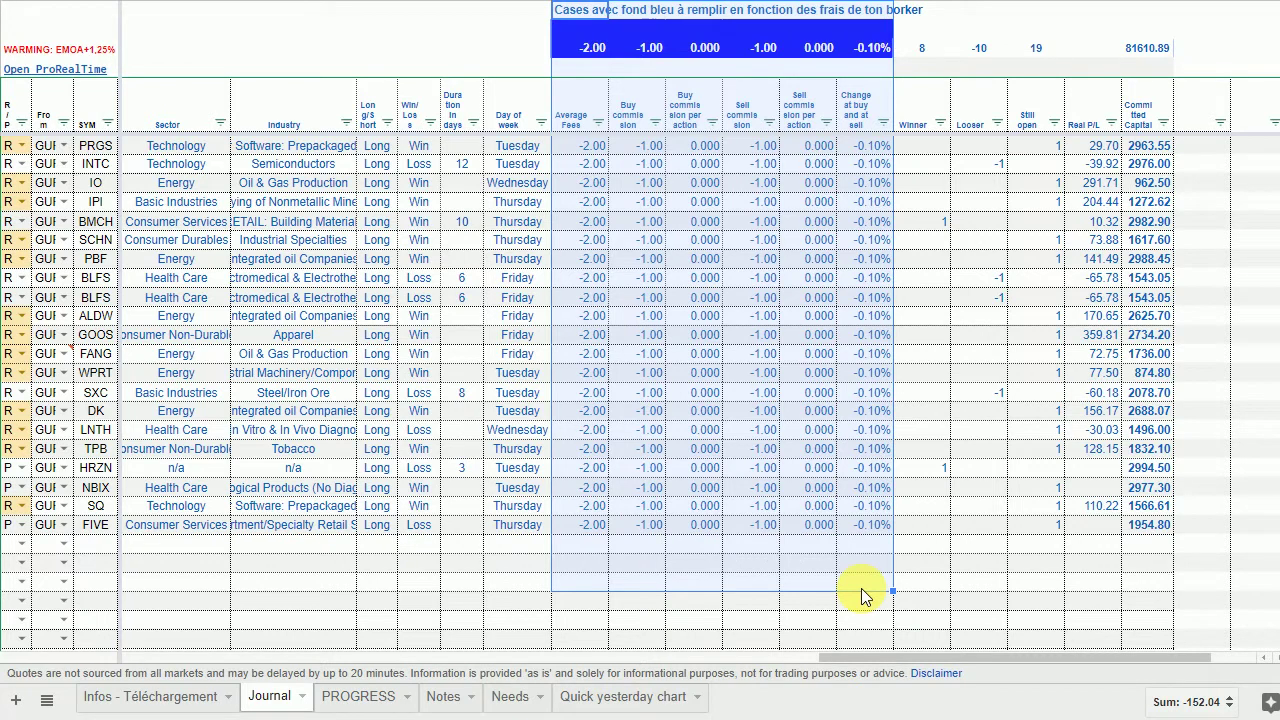
mouse_move(910, 30)
mouse_down()
mouse_move(1110, 55)
mouse_move(838, 660)
mouse_move(172, 677)
mouse_up()
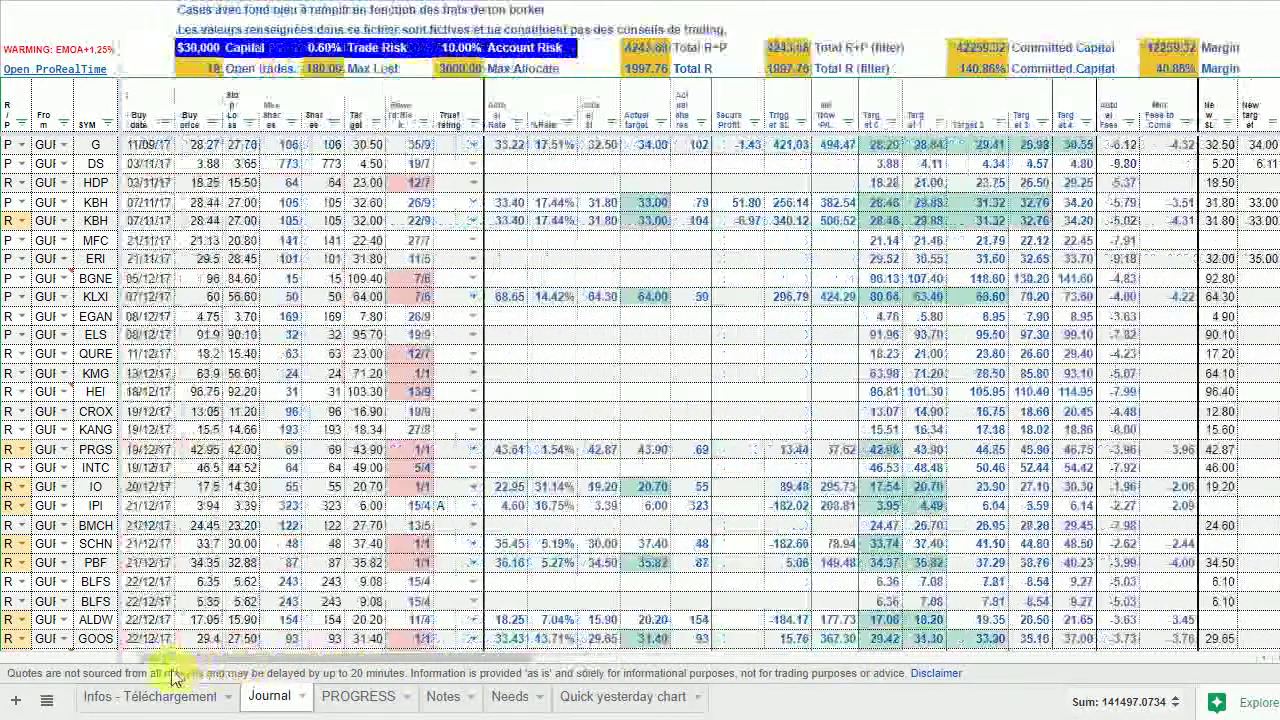
Open the PROGRESS sheet, browse its charts, and select the Jan-2018 Win count
click(350, 697)
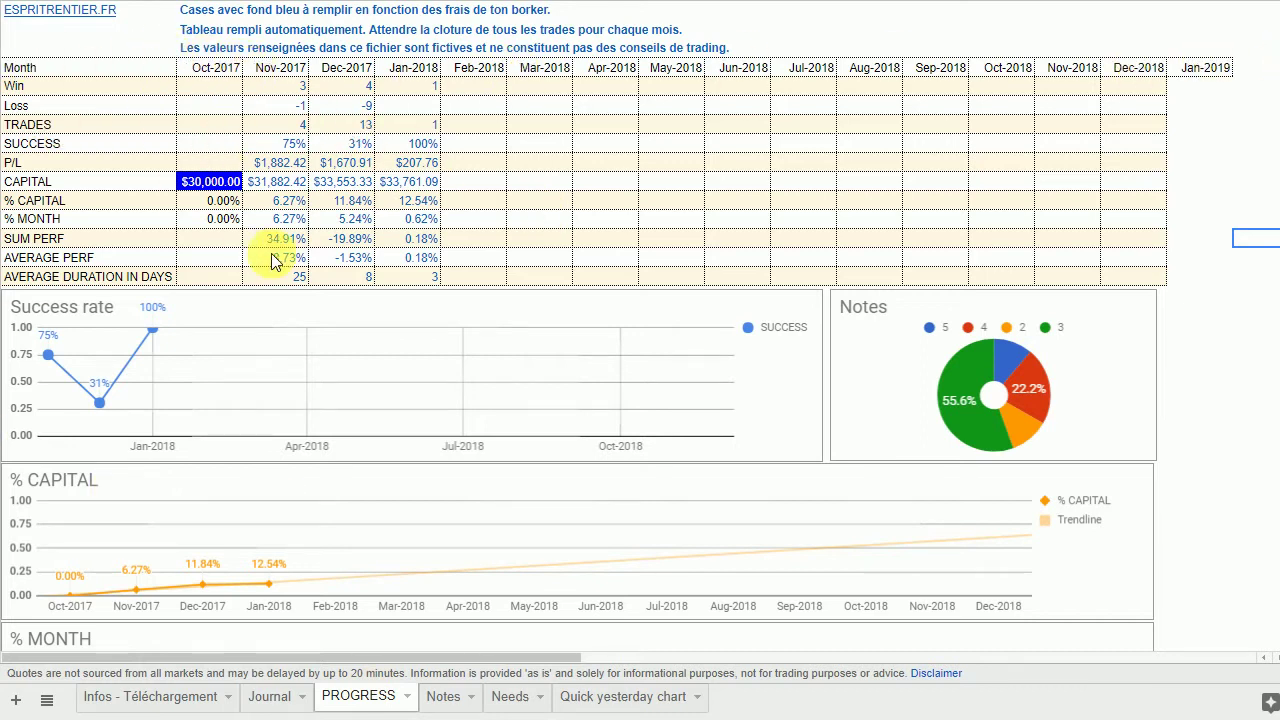
scroll(270, 256, down, 3)
scroll(270, 258, down, 2)
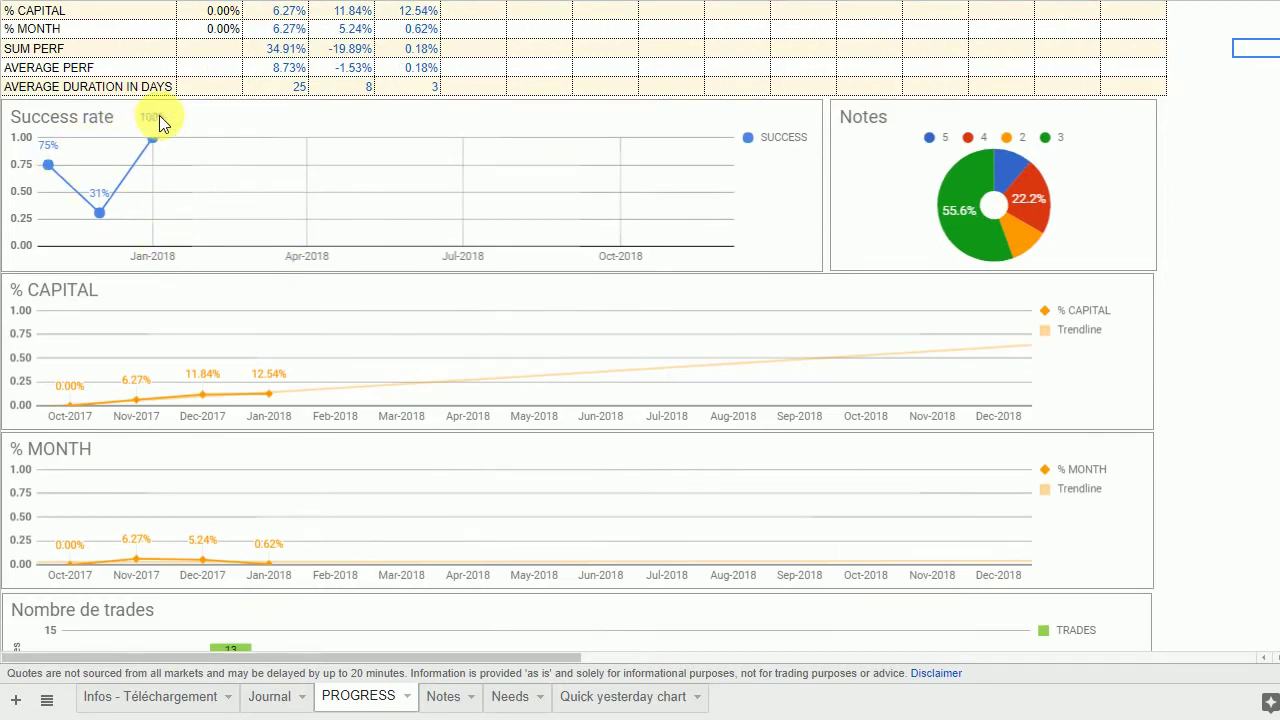
scroll(229, 186, up, 5)
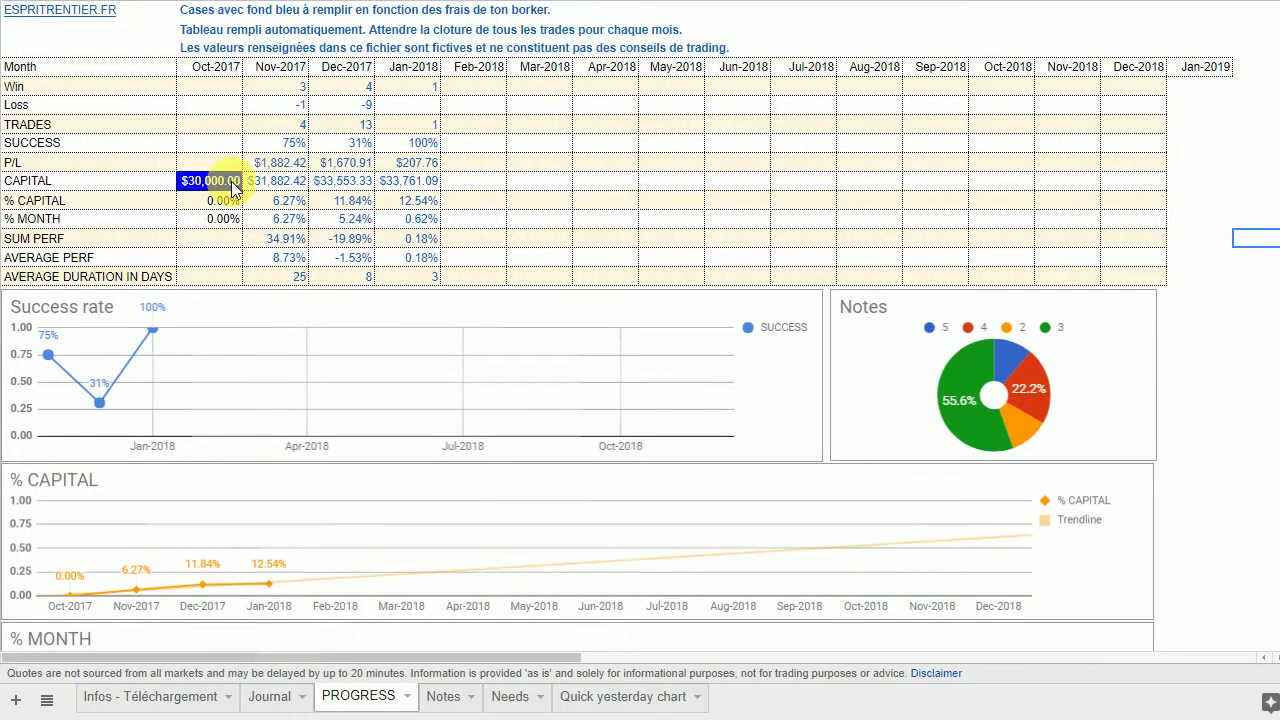
click(419, 90)
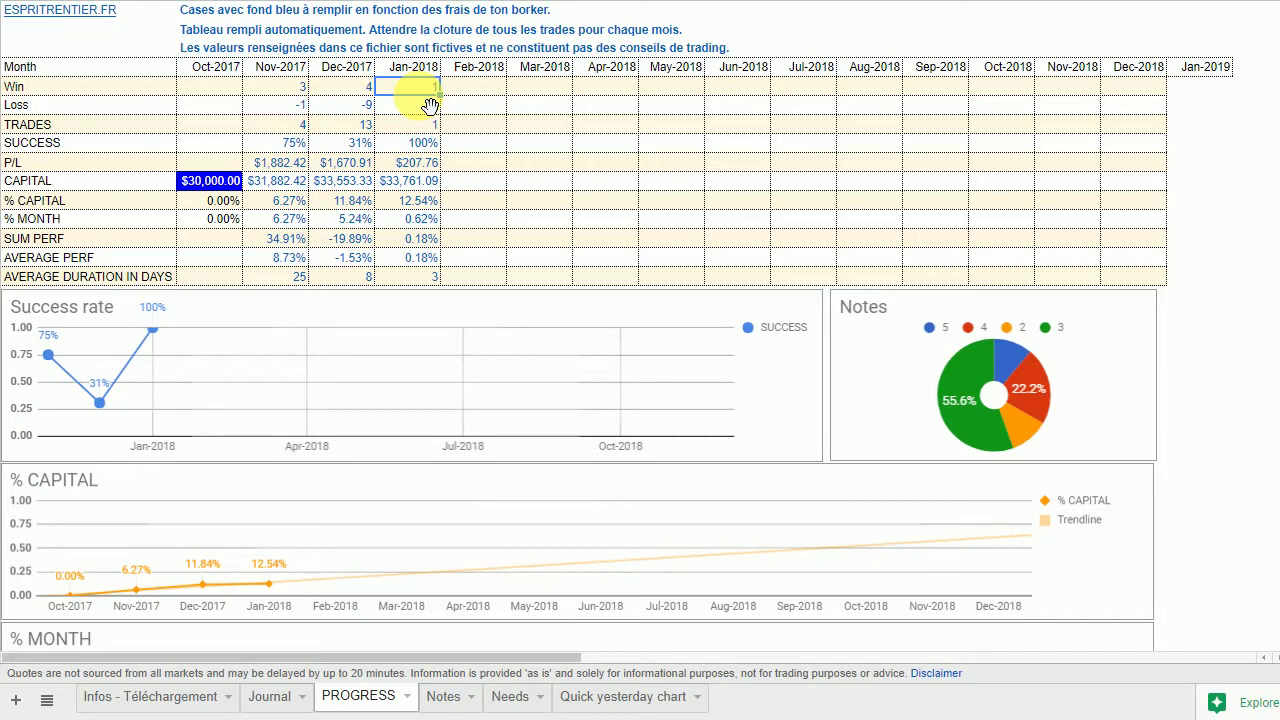
scroll(386, 318, down, 1)
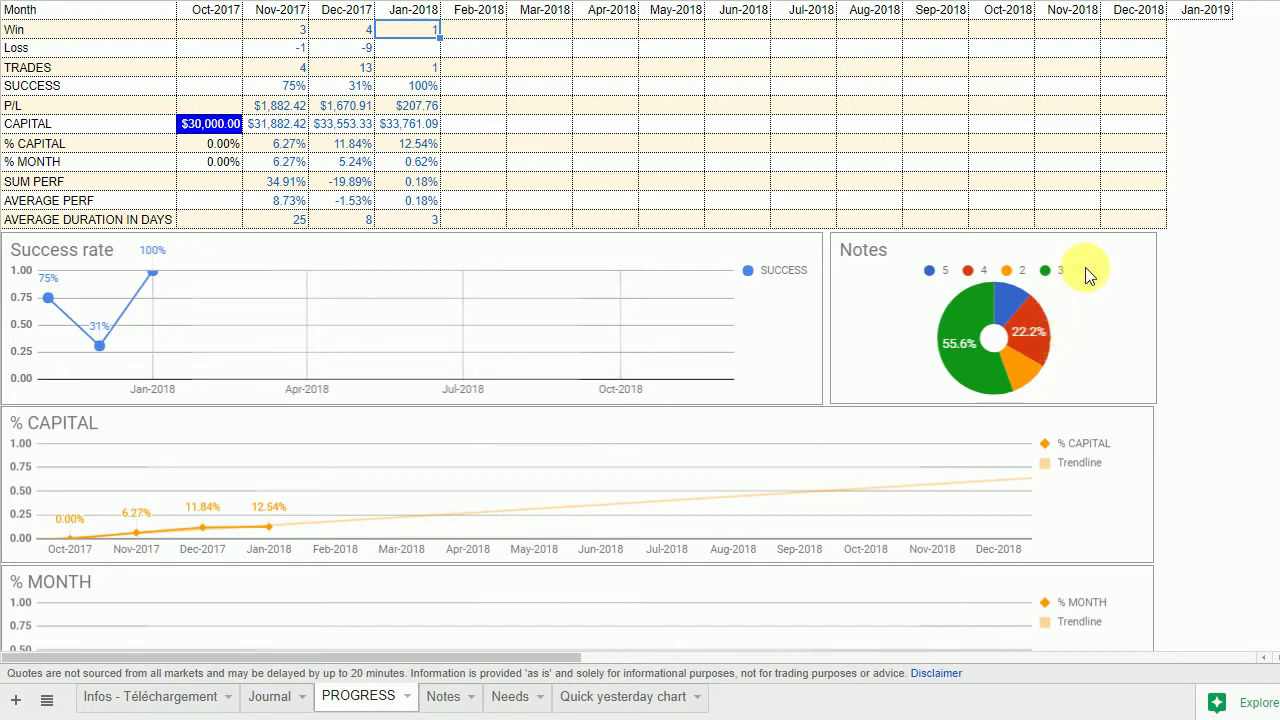
Select the Notes pie chart, then scroll past % CAPITAL, % MONTH and SUM PERF to SECTORS
click(947, 330)
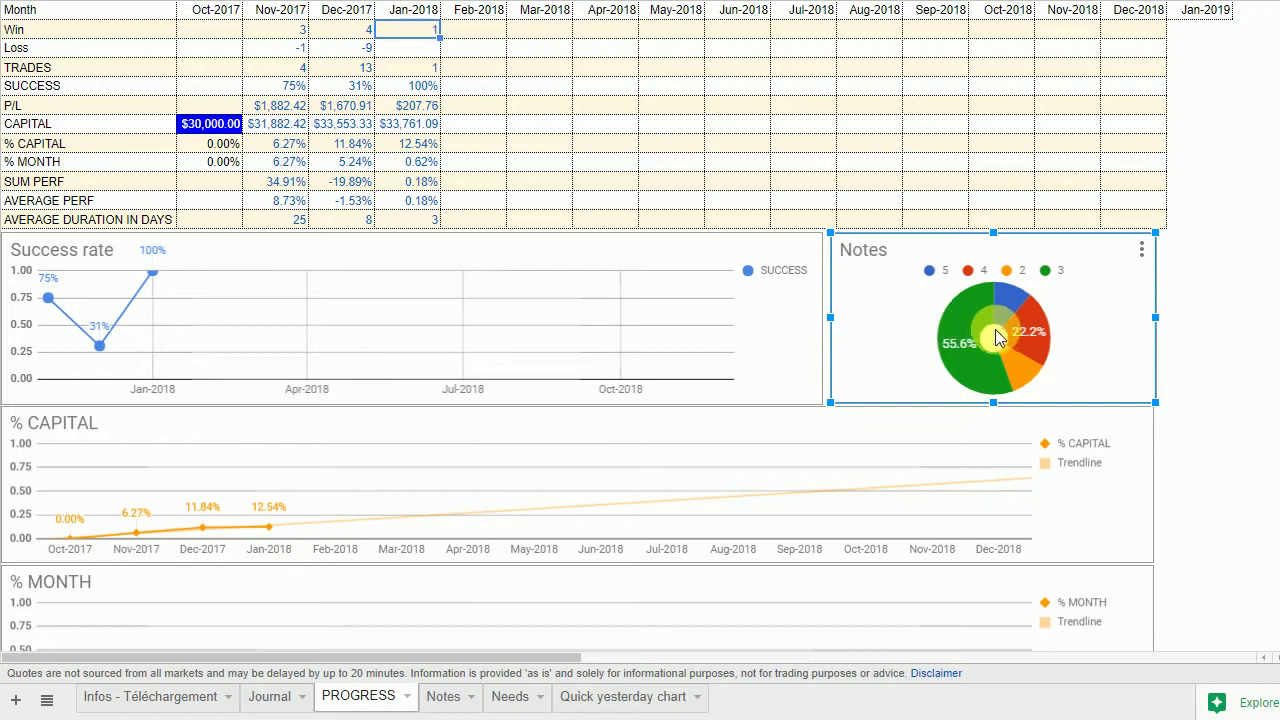
scroll(960, 335, down, 2)
scroll(969, 342, down, 1)
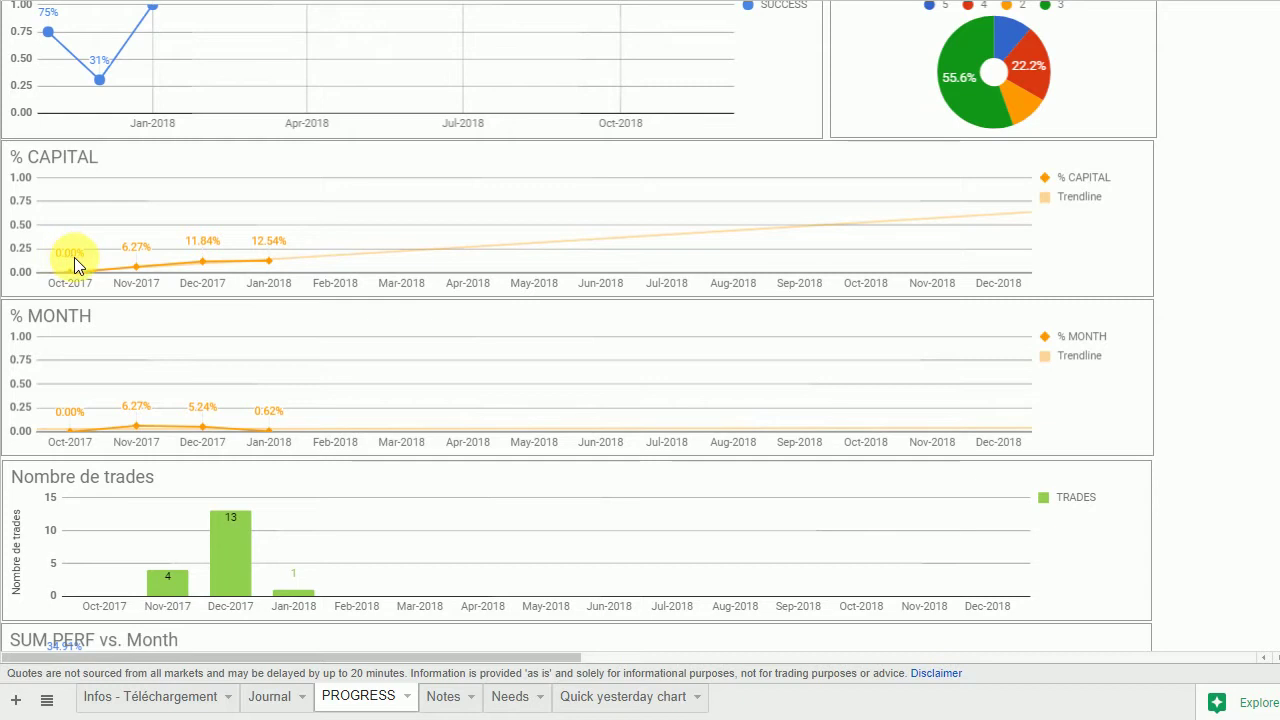
scroll(74, 258, down, 1)
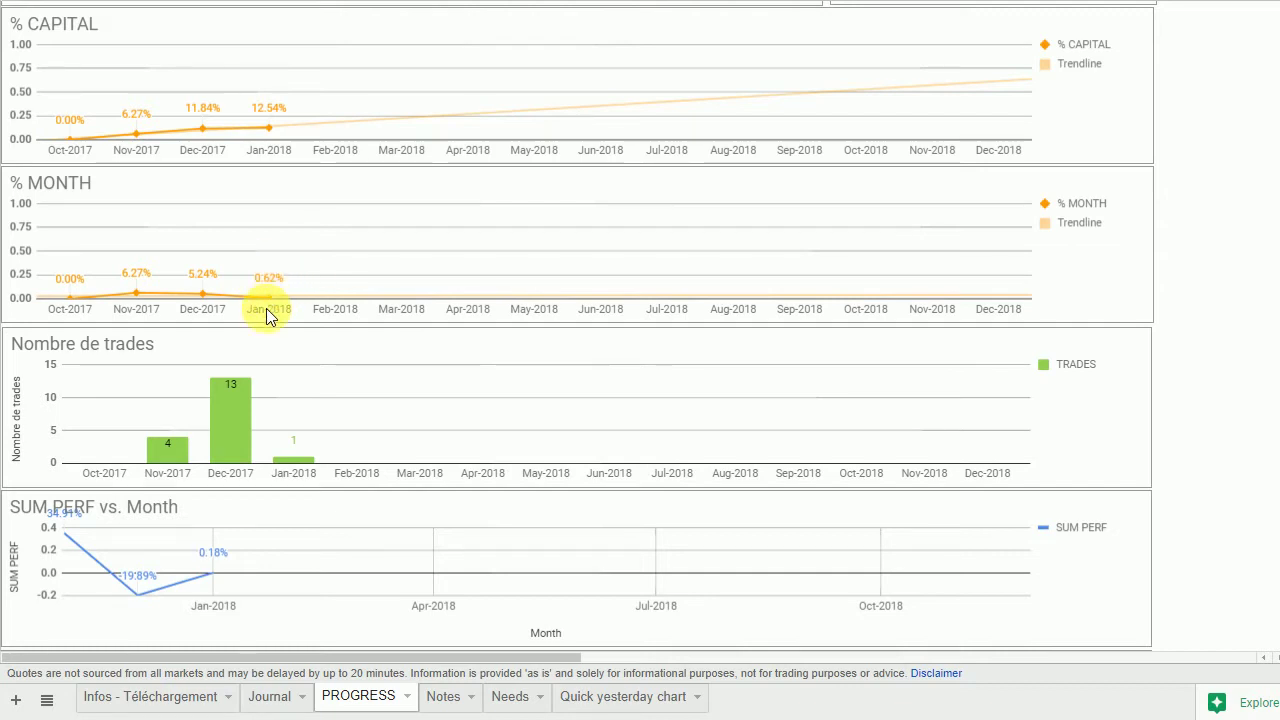
scroll(267, 316, down, 1)
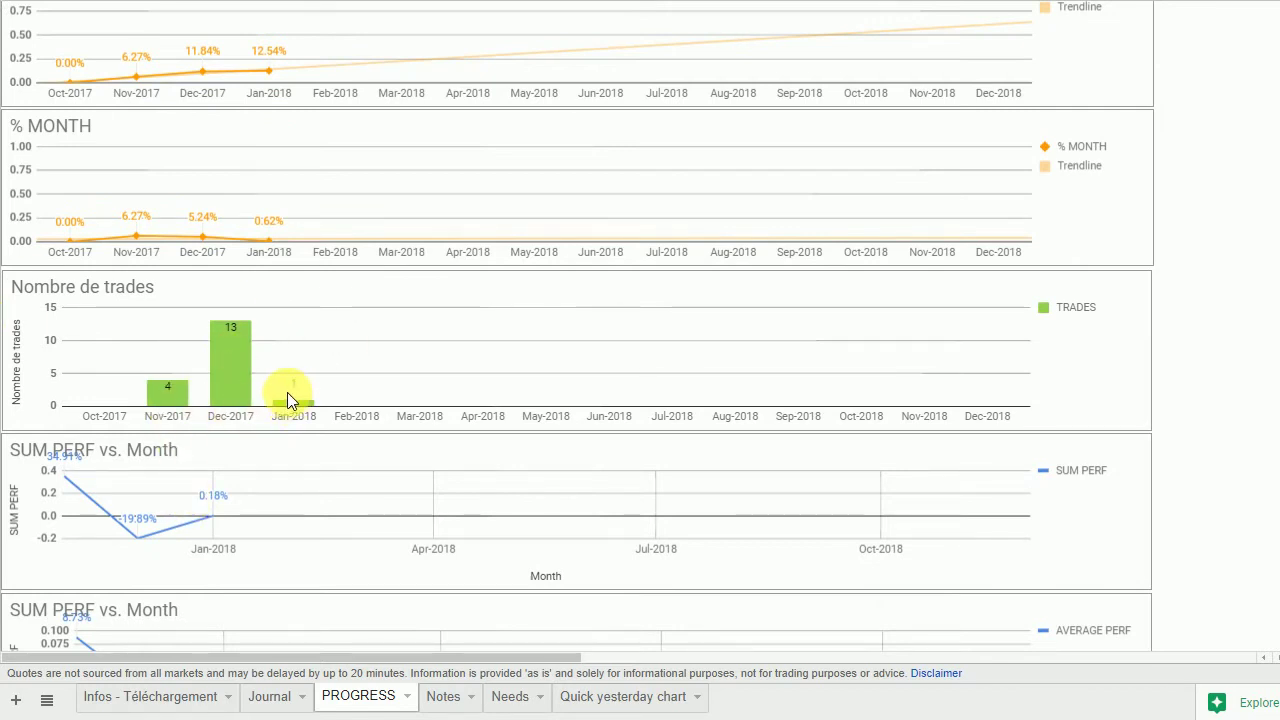
scroll(285, 395, down, 1)
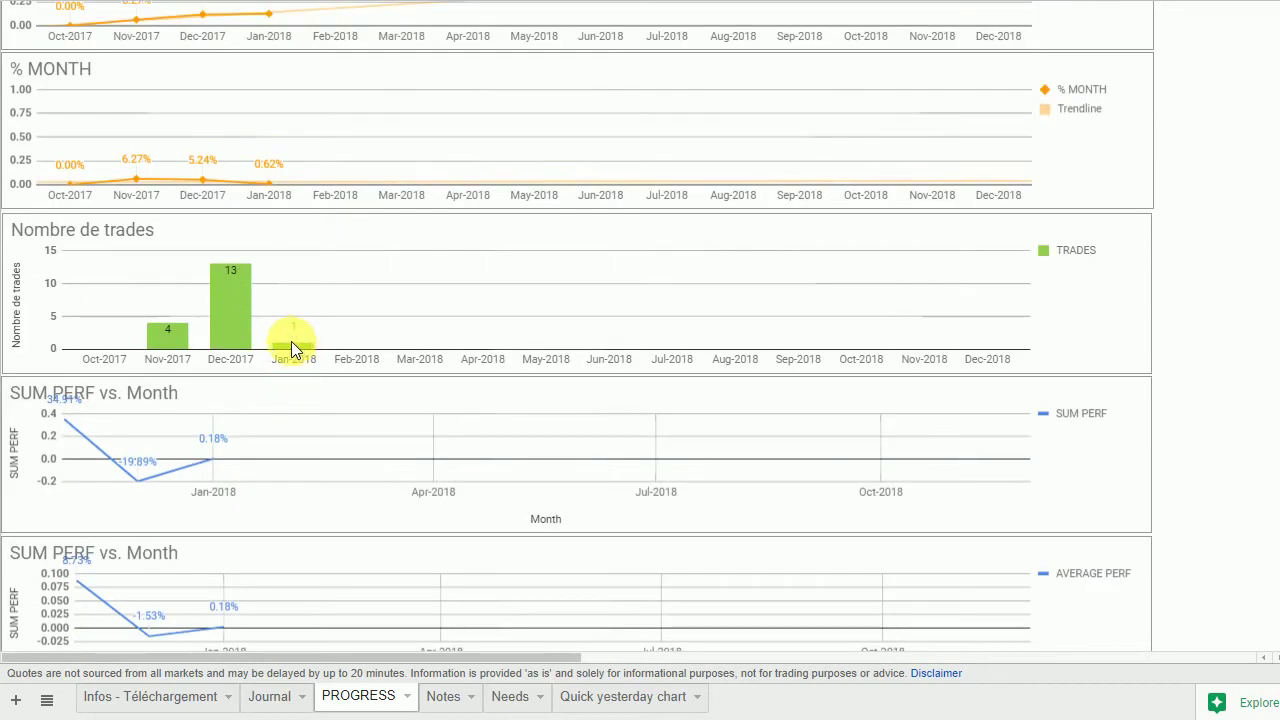
scroll(299, 330, down, 3)
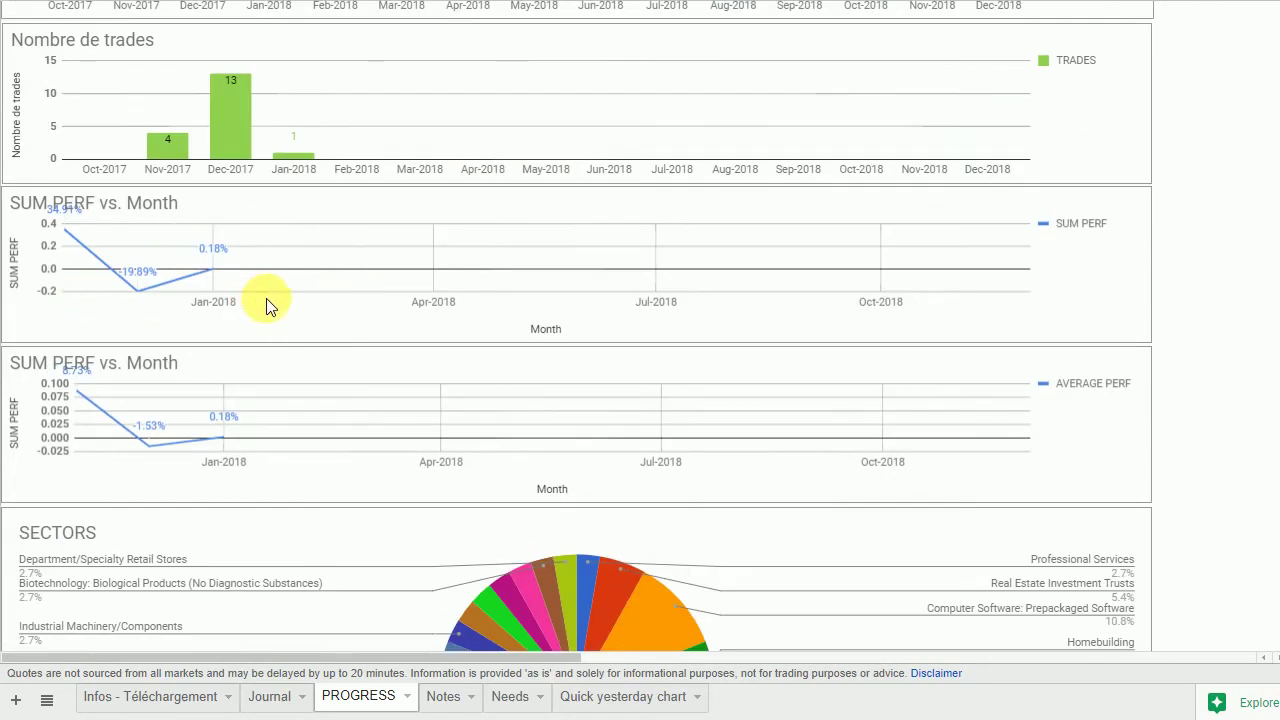
scroll(294, 266, down, 3)
scroll(308, 371, down, 2)
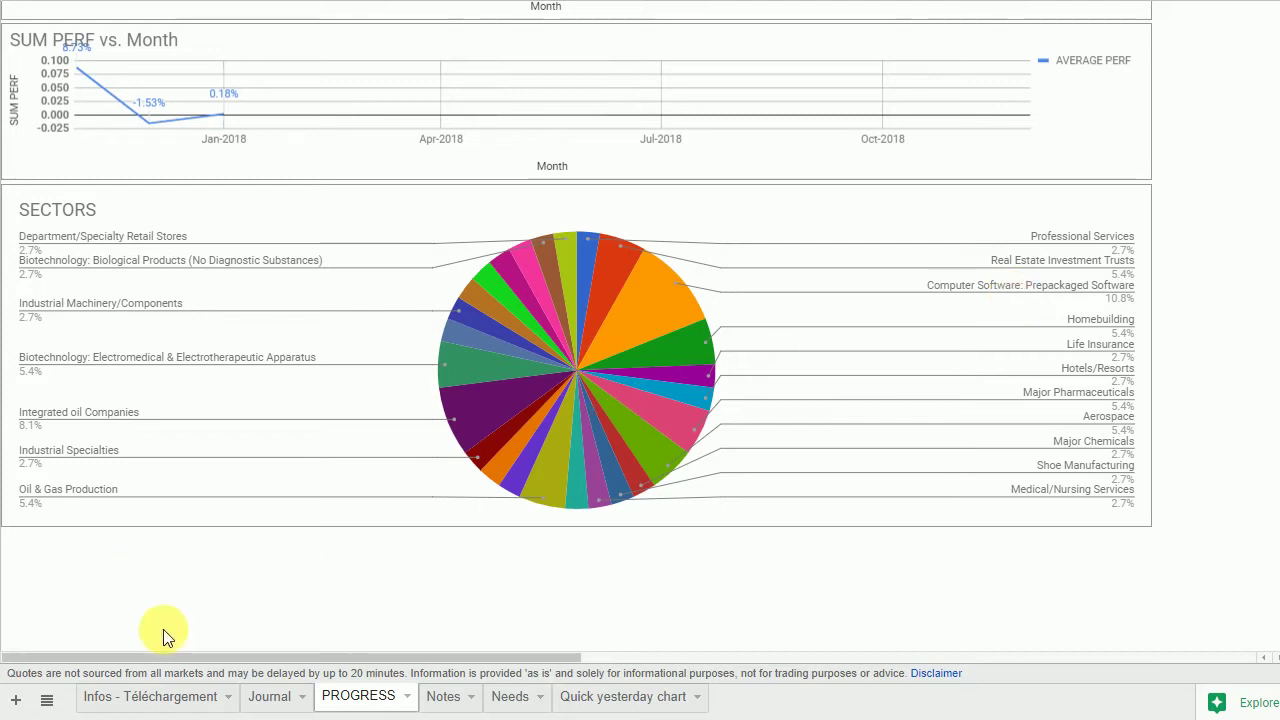
Select the red copy instructions on Infos - Téléchargement, then the sign-in and make-a-copy steps
click(116, 694)
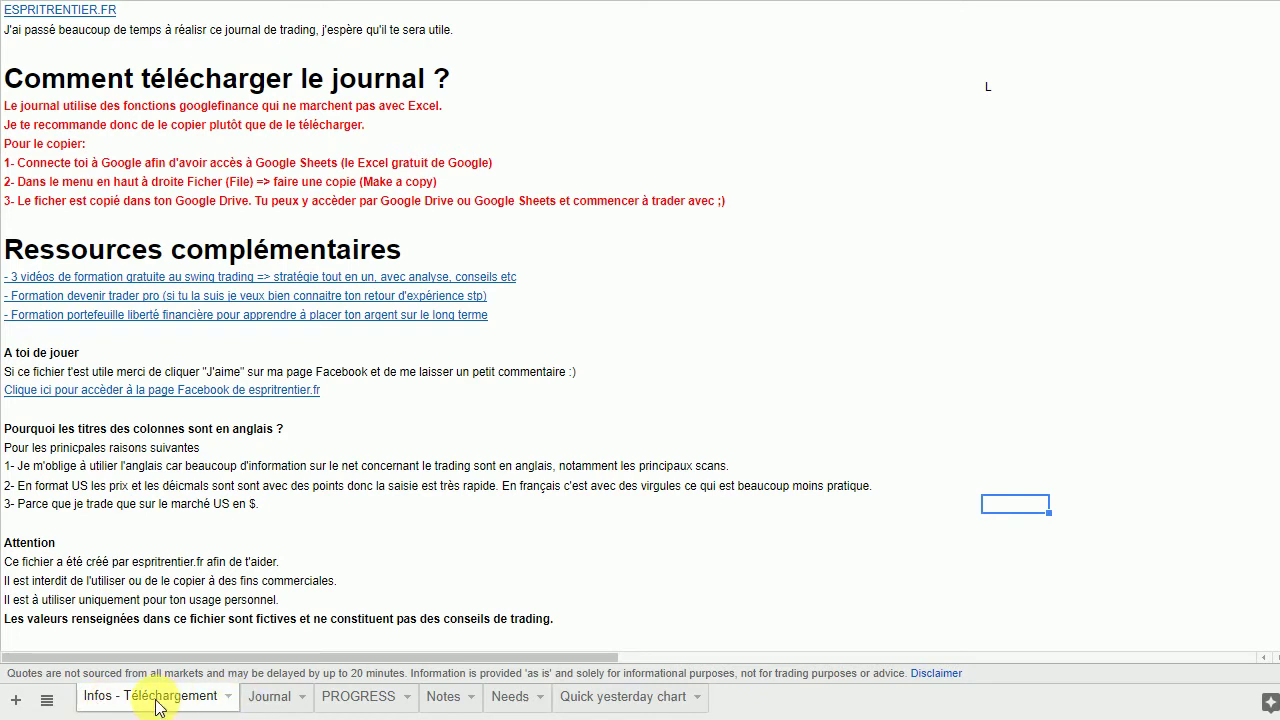
click(30, 124)
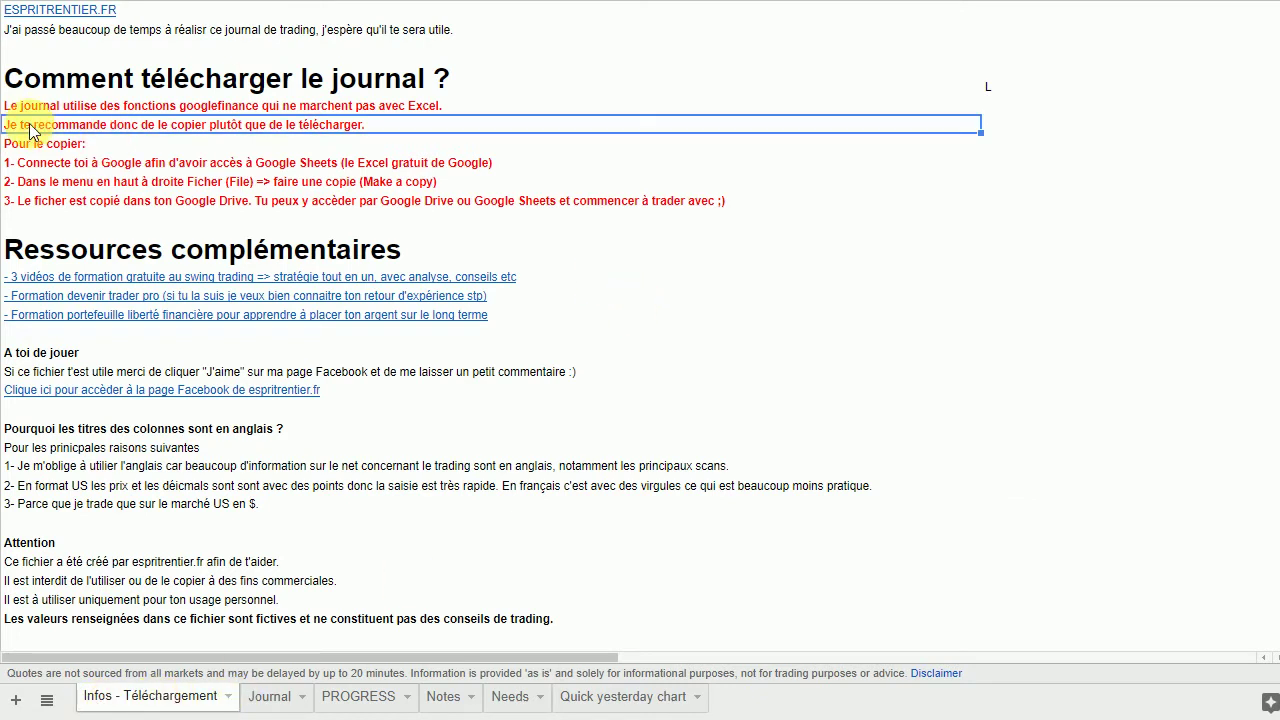
drag(33, 108, 347, 196)
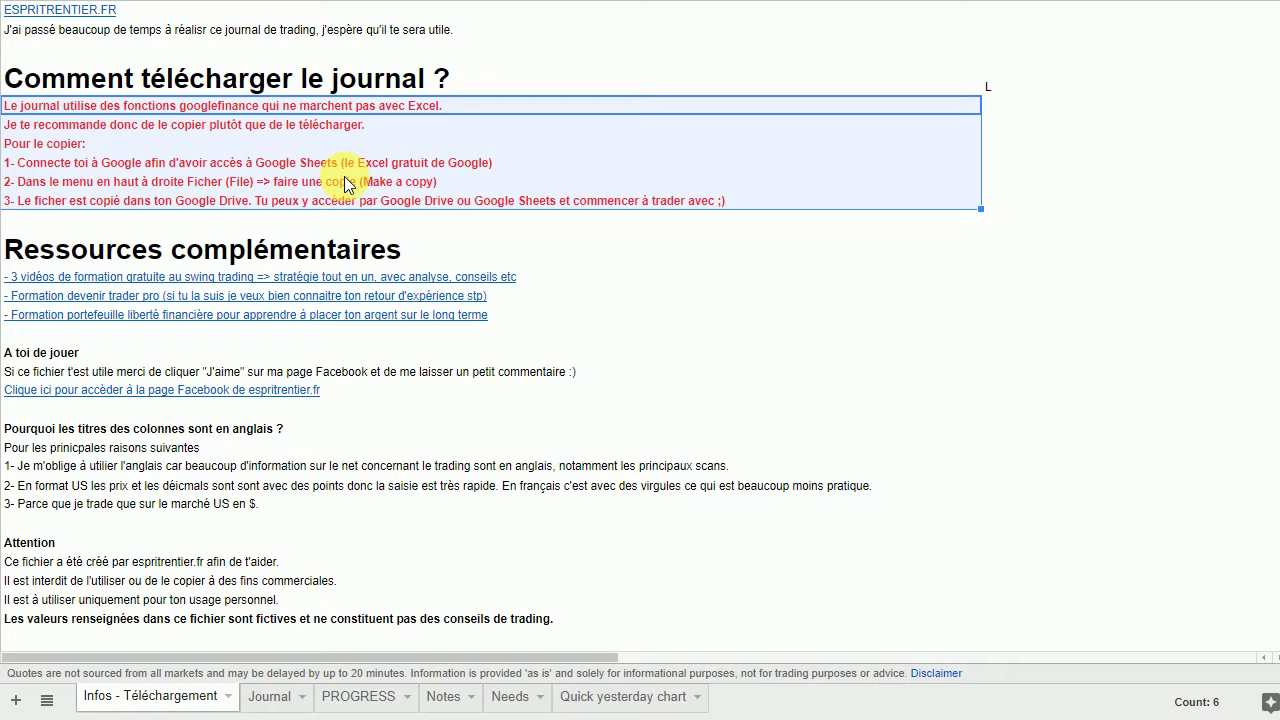
drag(20, 162, 22, 207)
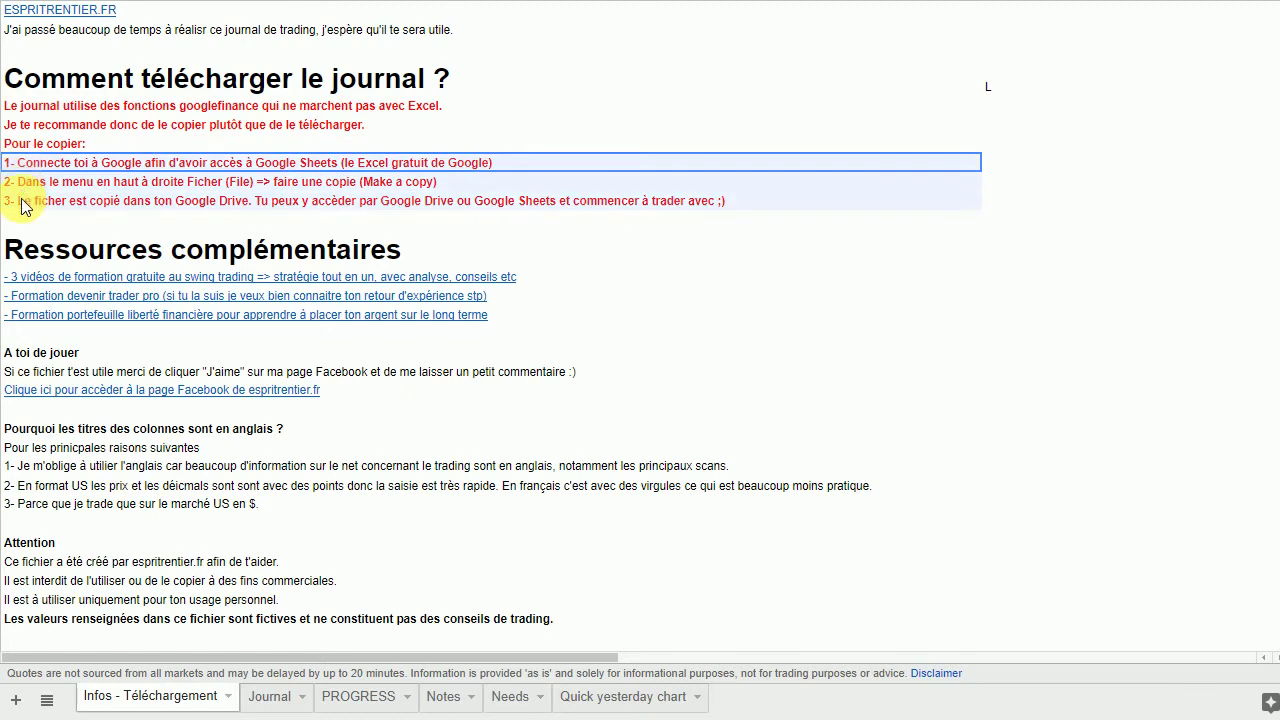
click(42, 165)
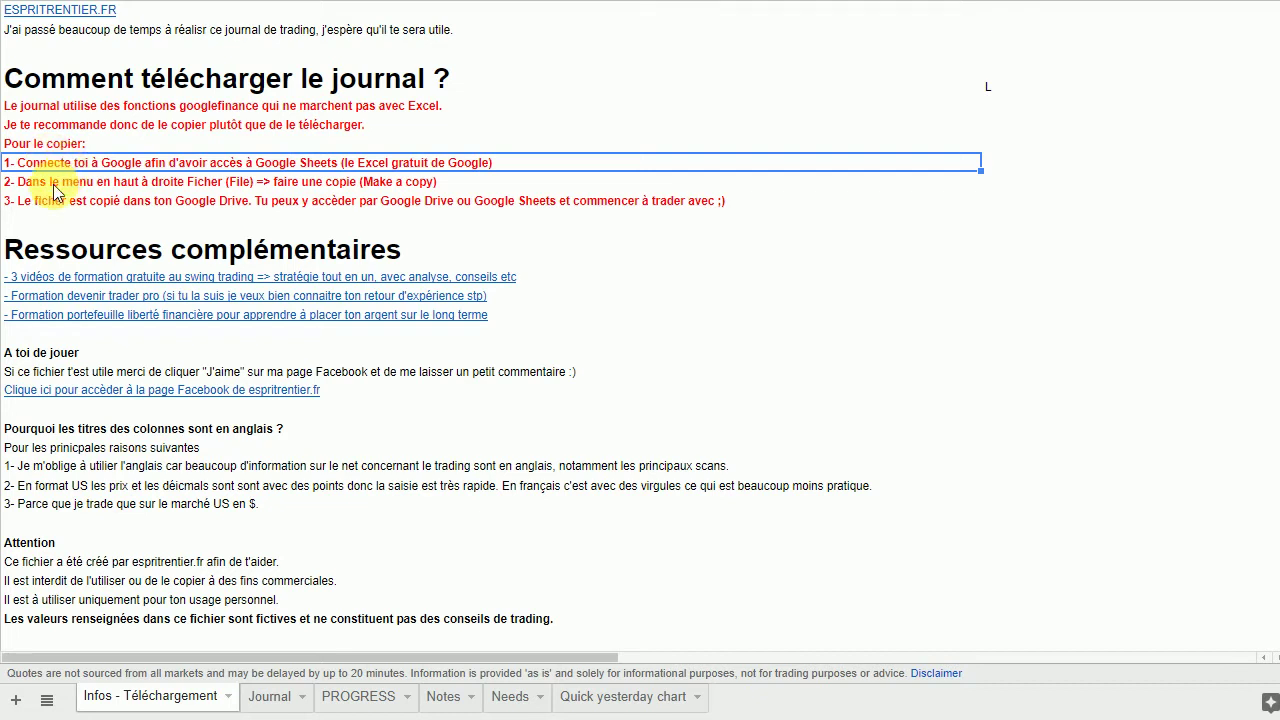
click(51, 184)
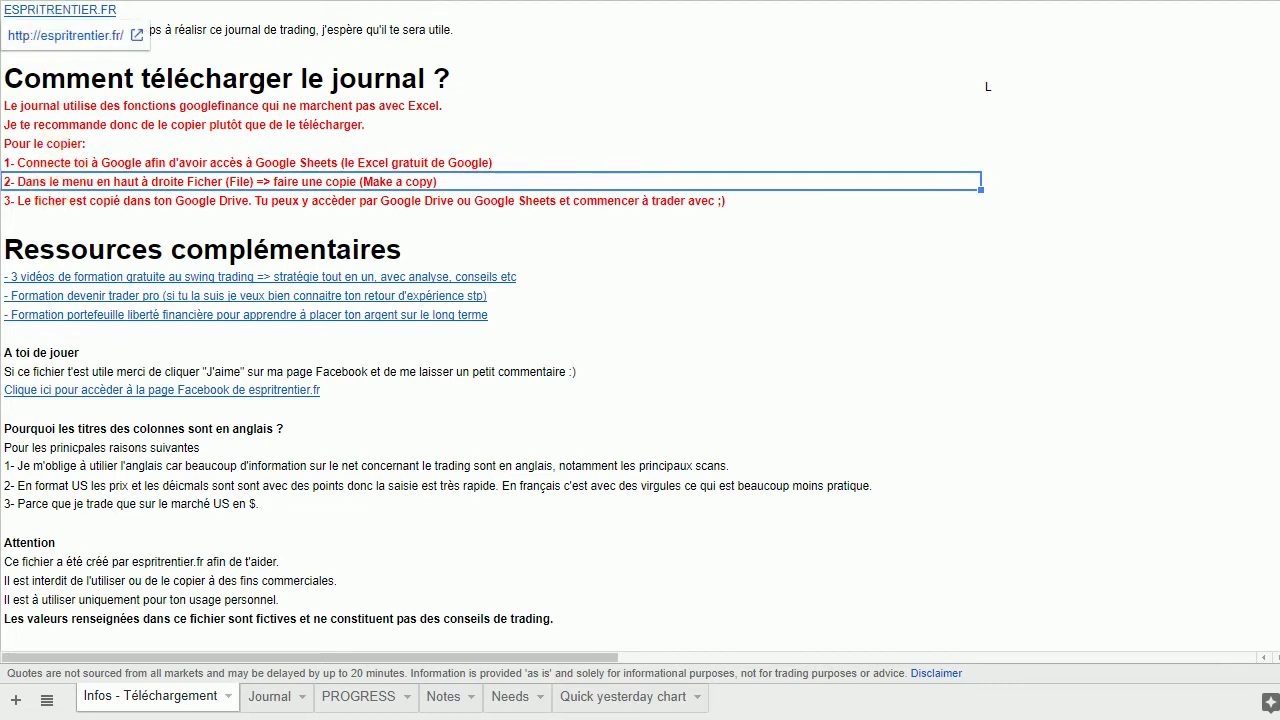
key(alt+f)
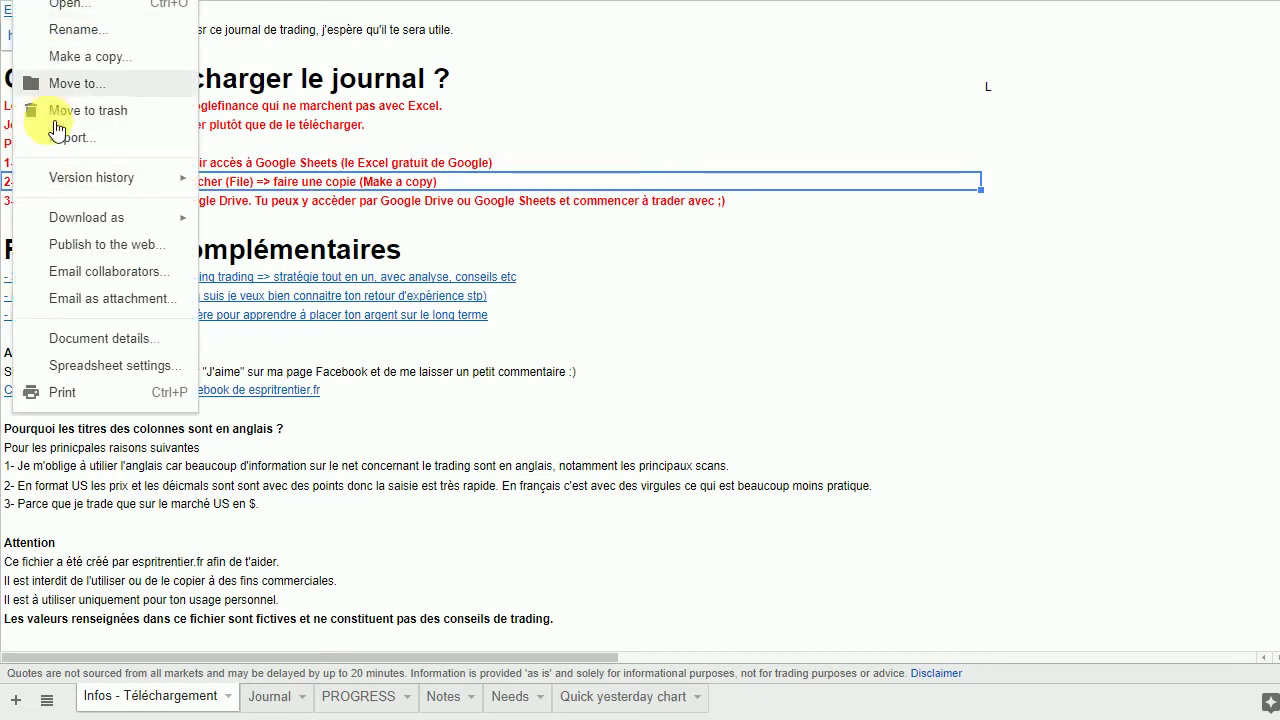
click(731, 273)
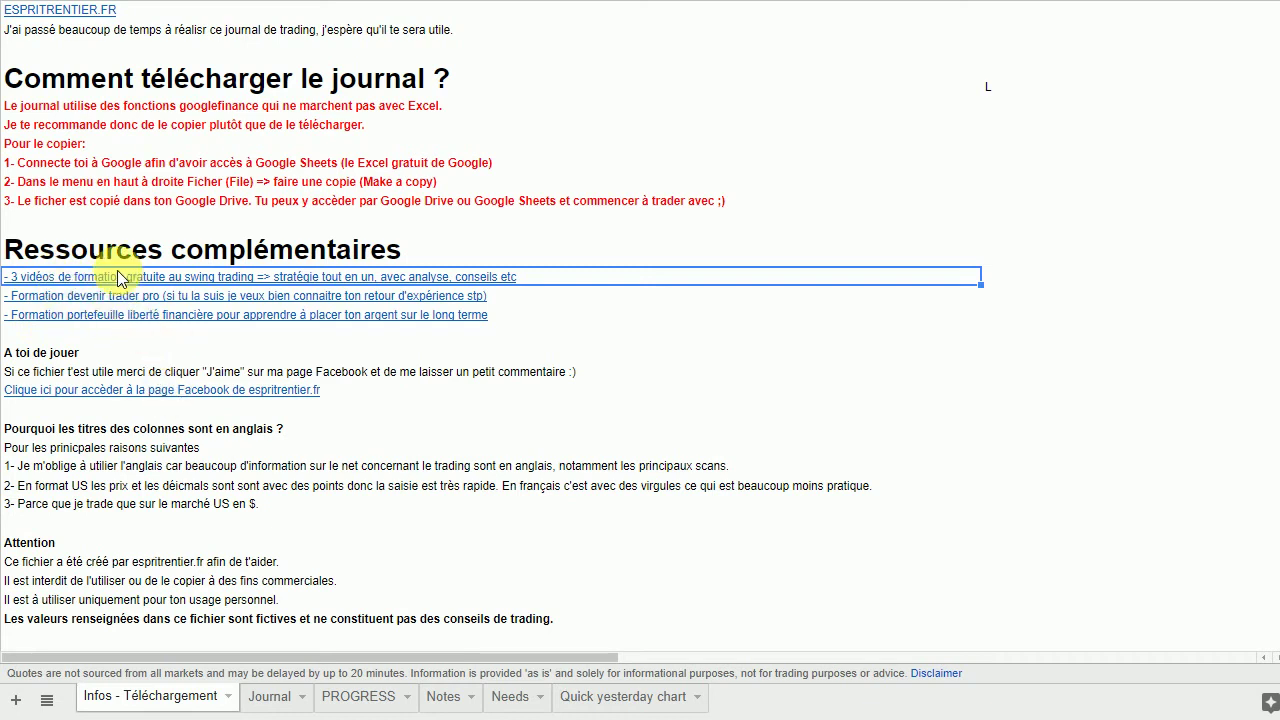
mouse_move(99, 279)
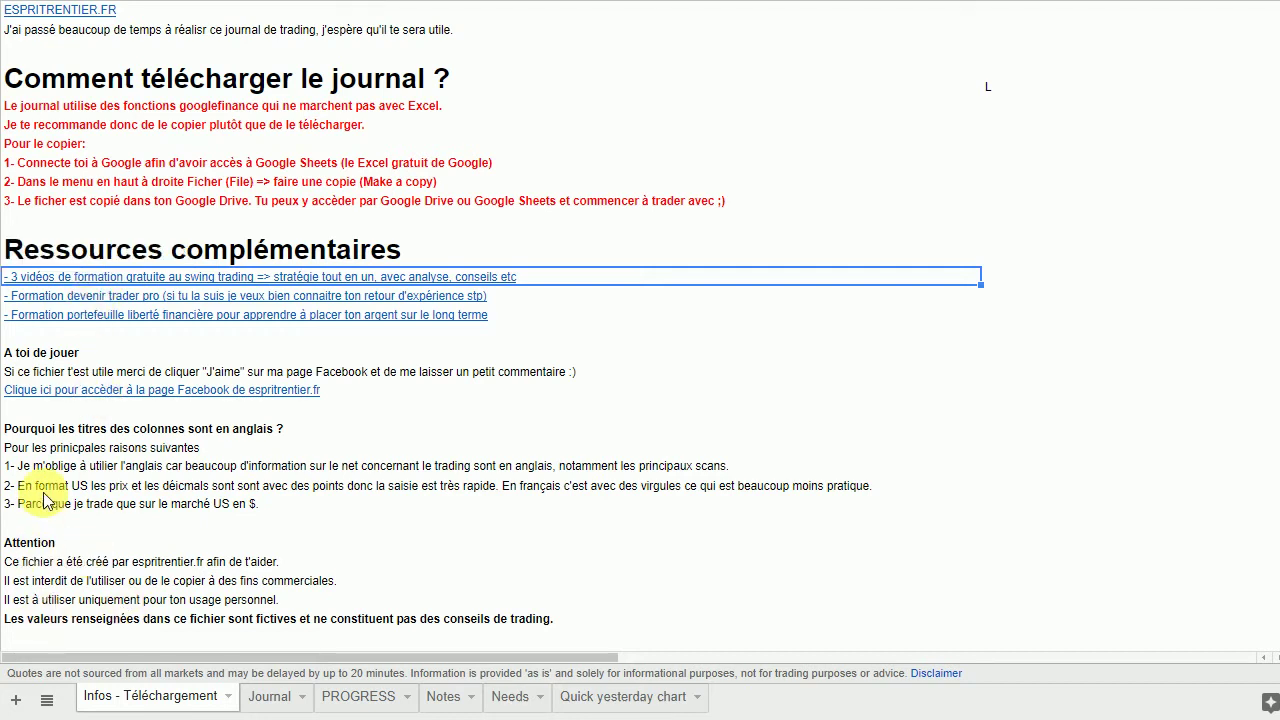
click(112, 542)
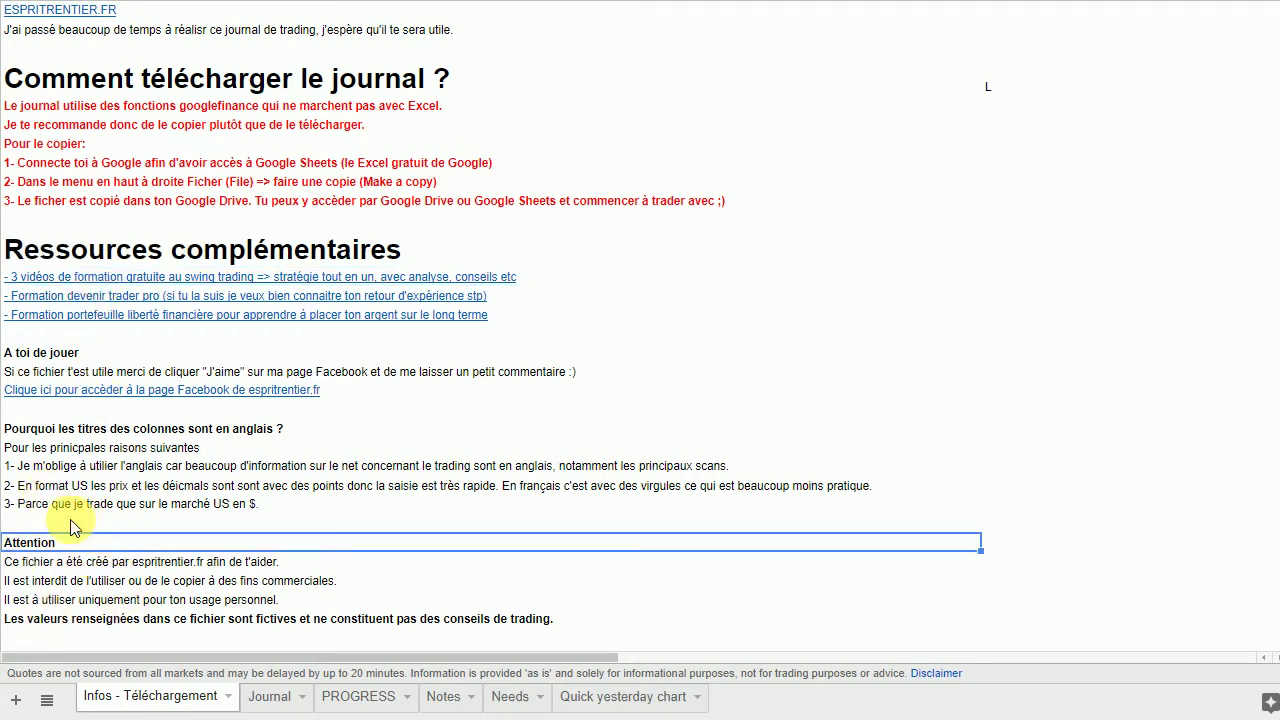
click(72, 524)
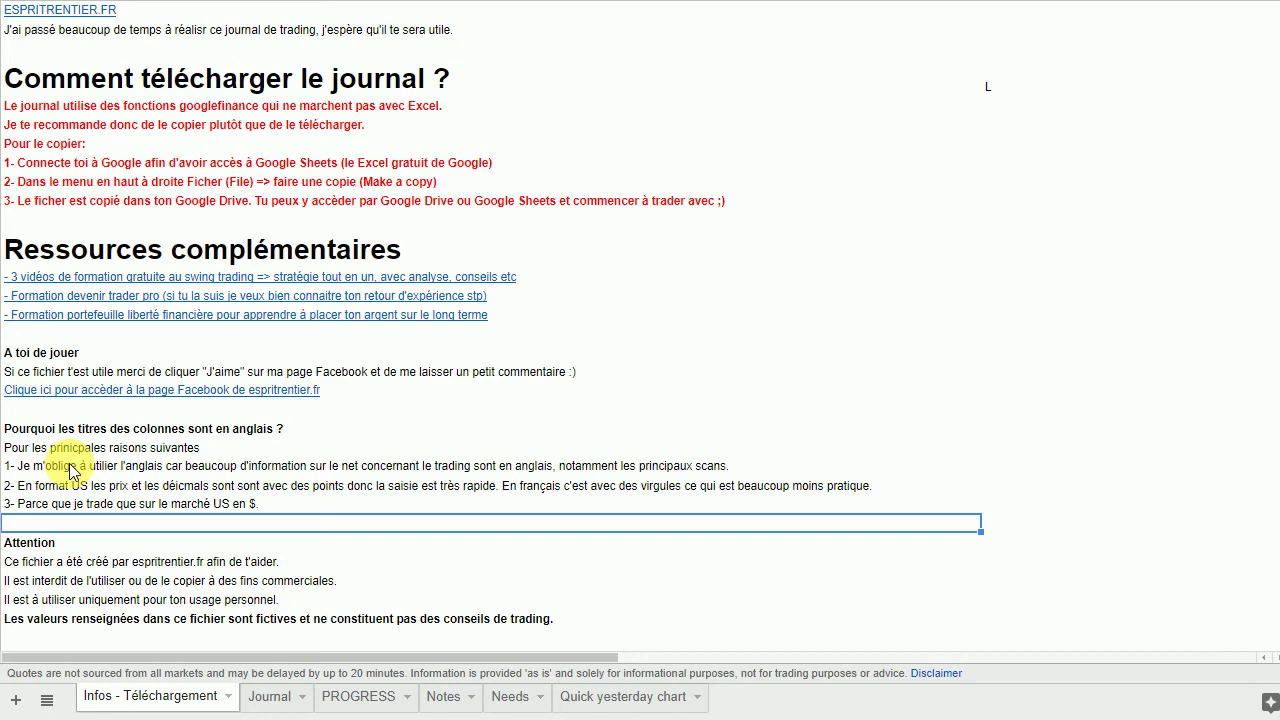
Back on the Journal, select Open ProRealTime and a KBH cell, then scroll left to buy dates
click(272, 704)
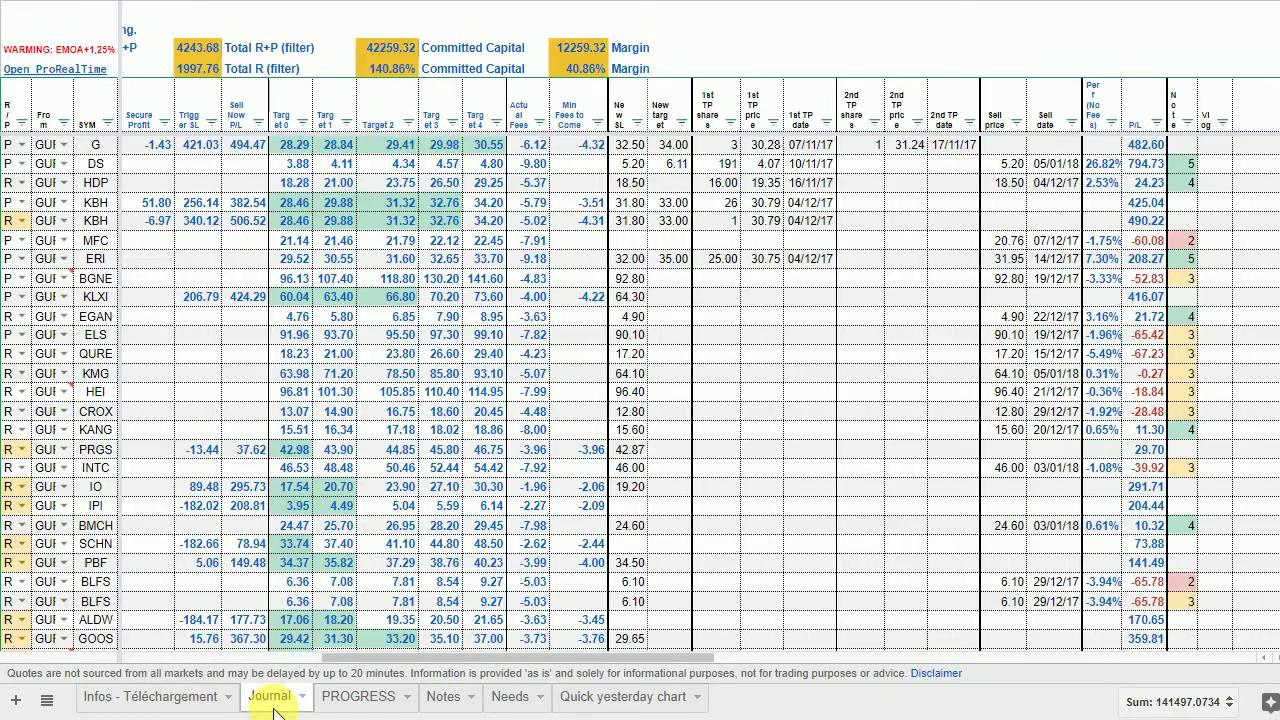
click(43, 78)
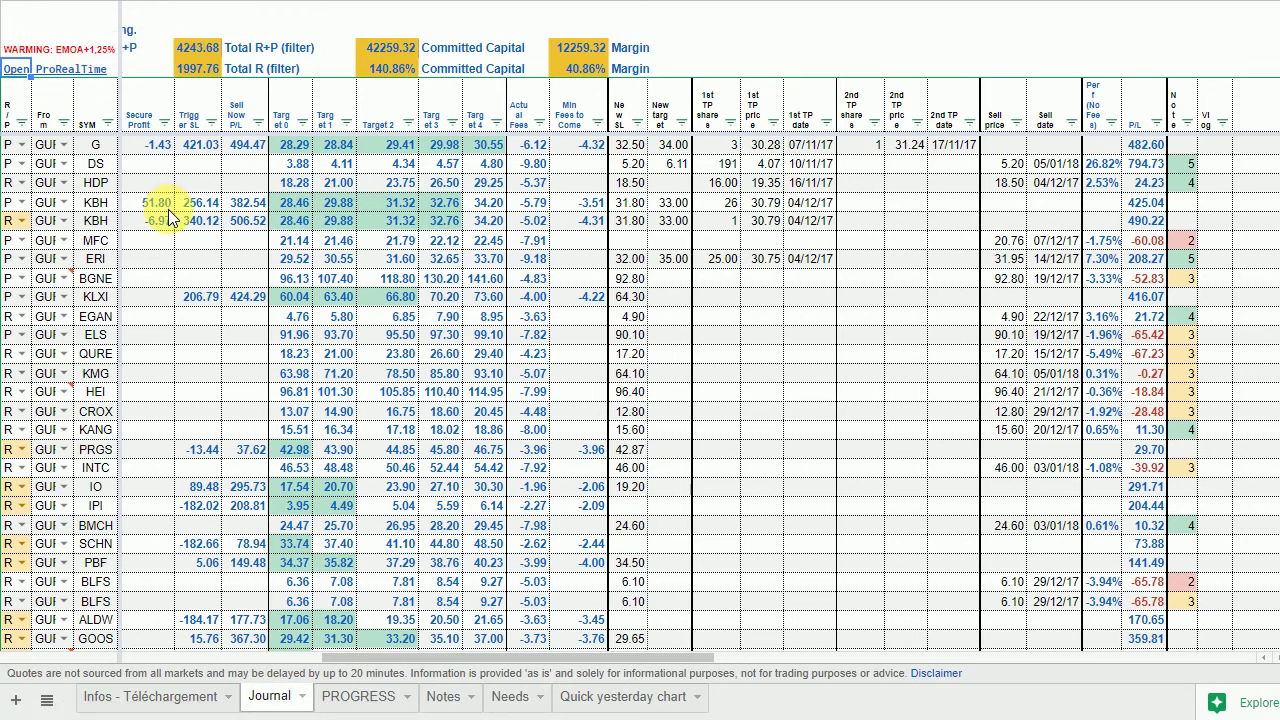
click(95, 220)
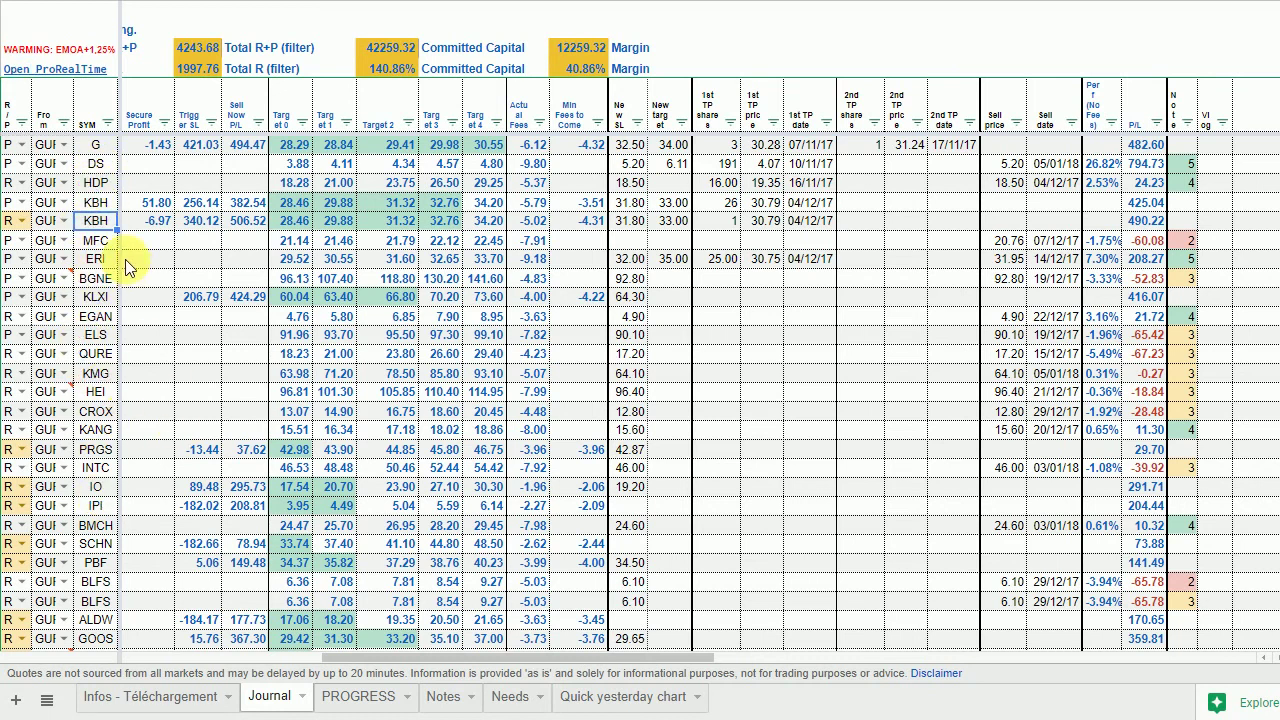
drag(411, 656, 224, 658)
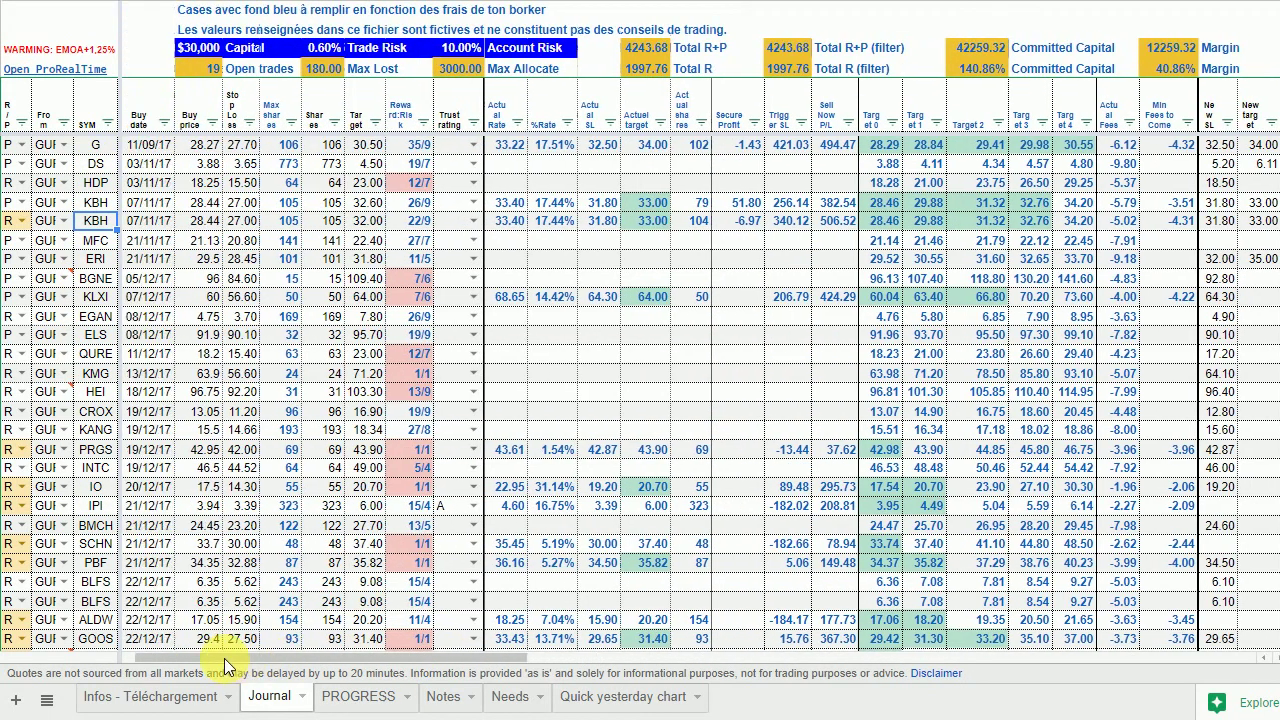